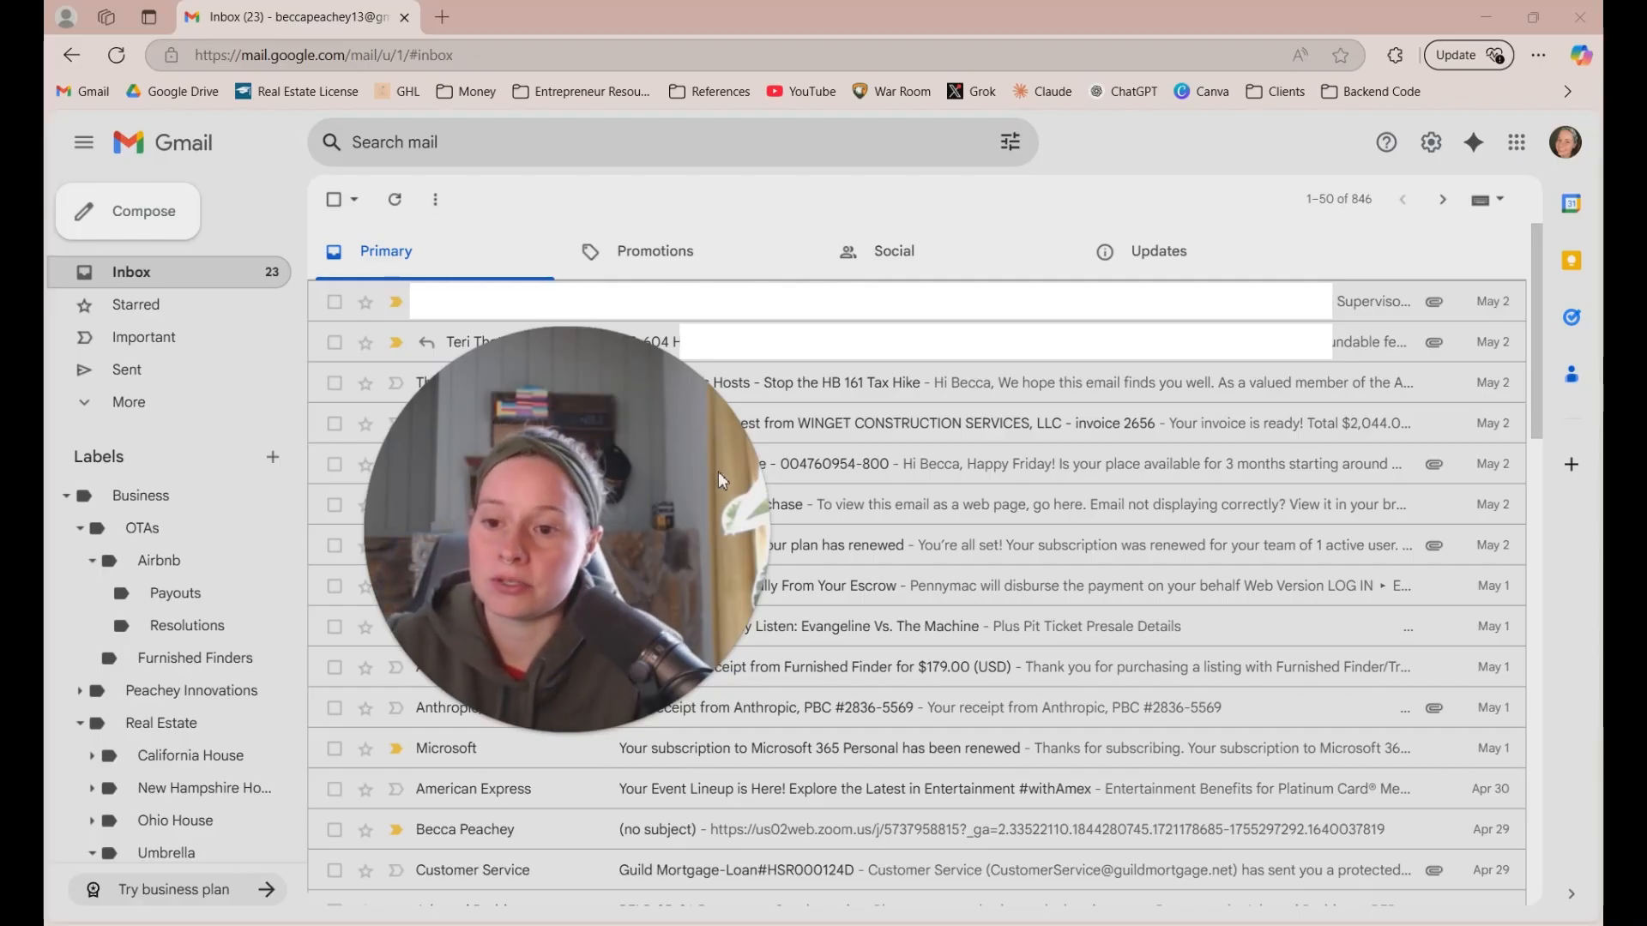
Collapse the Business and Personal label groups and delete the Notes label
{"action": "left_click", "coordinate": [66, 497]}
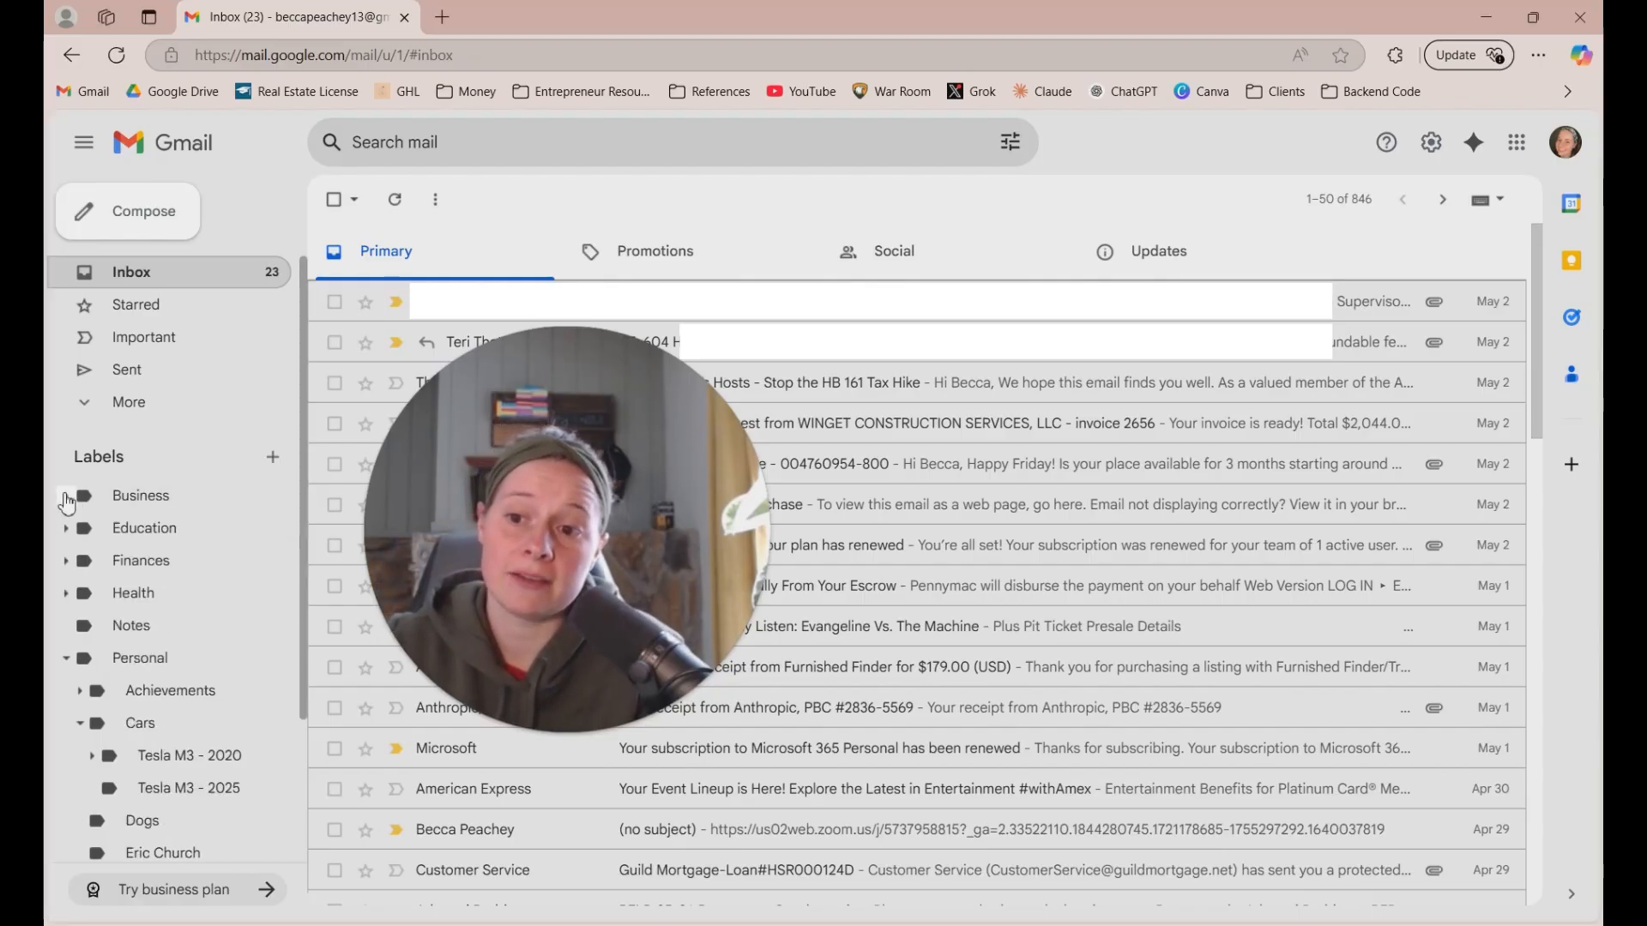
{"action": "left_click", "coordinate": [66, 658]}
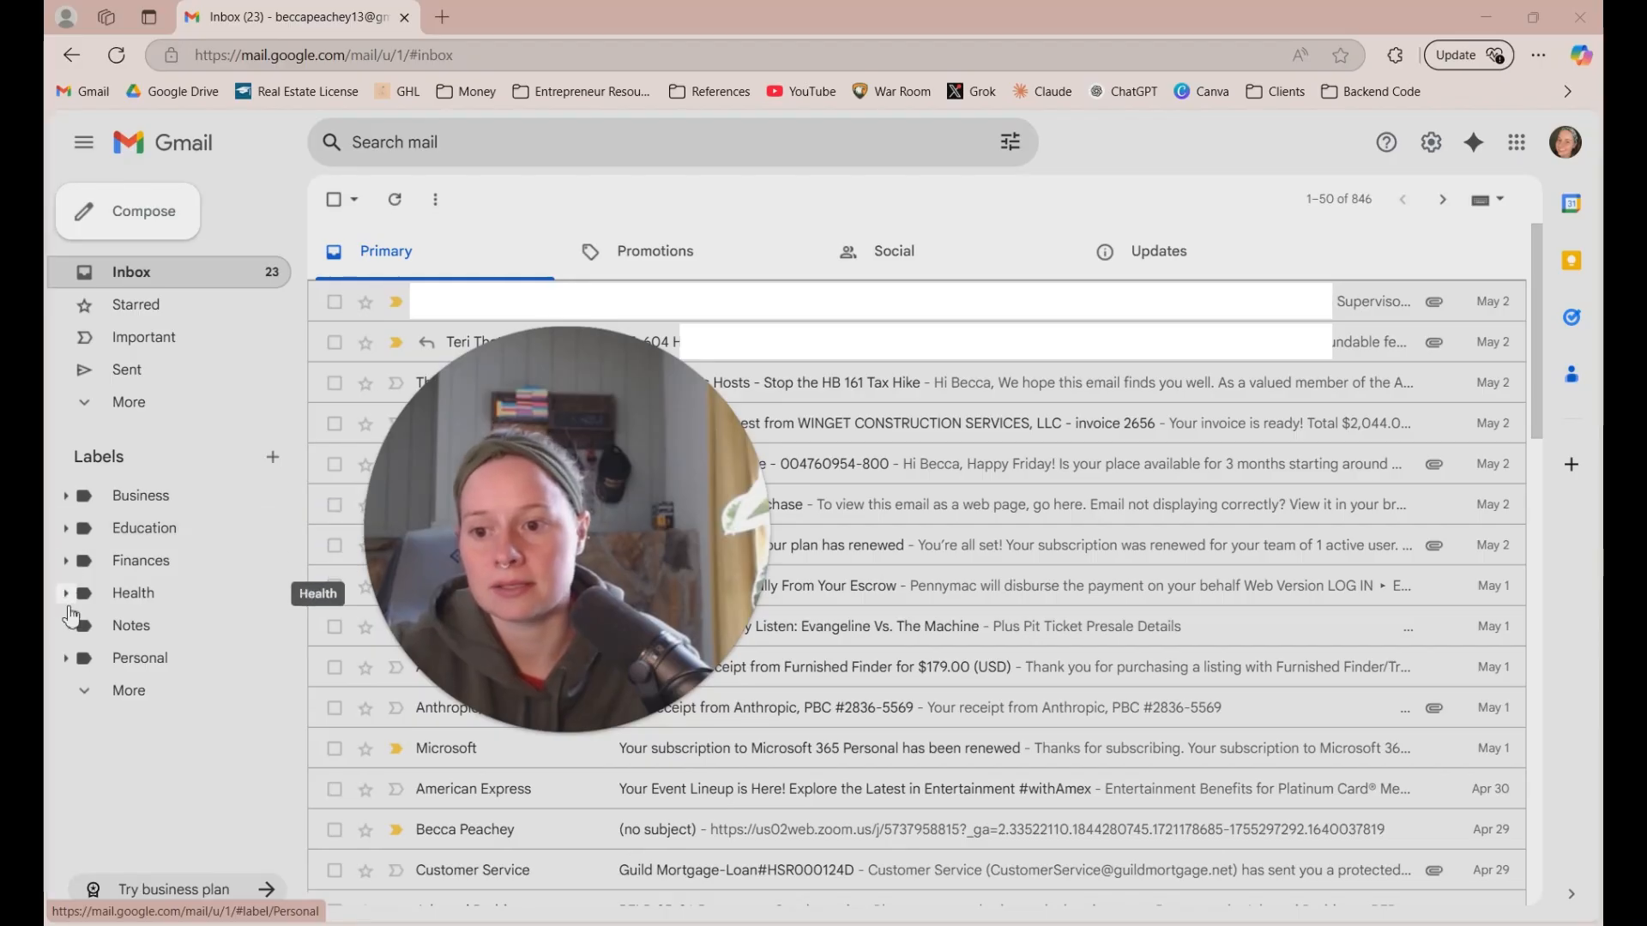
{"action": "left_click", "coordinate": [177, 638]}
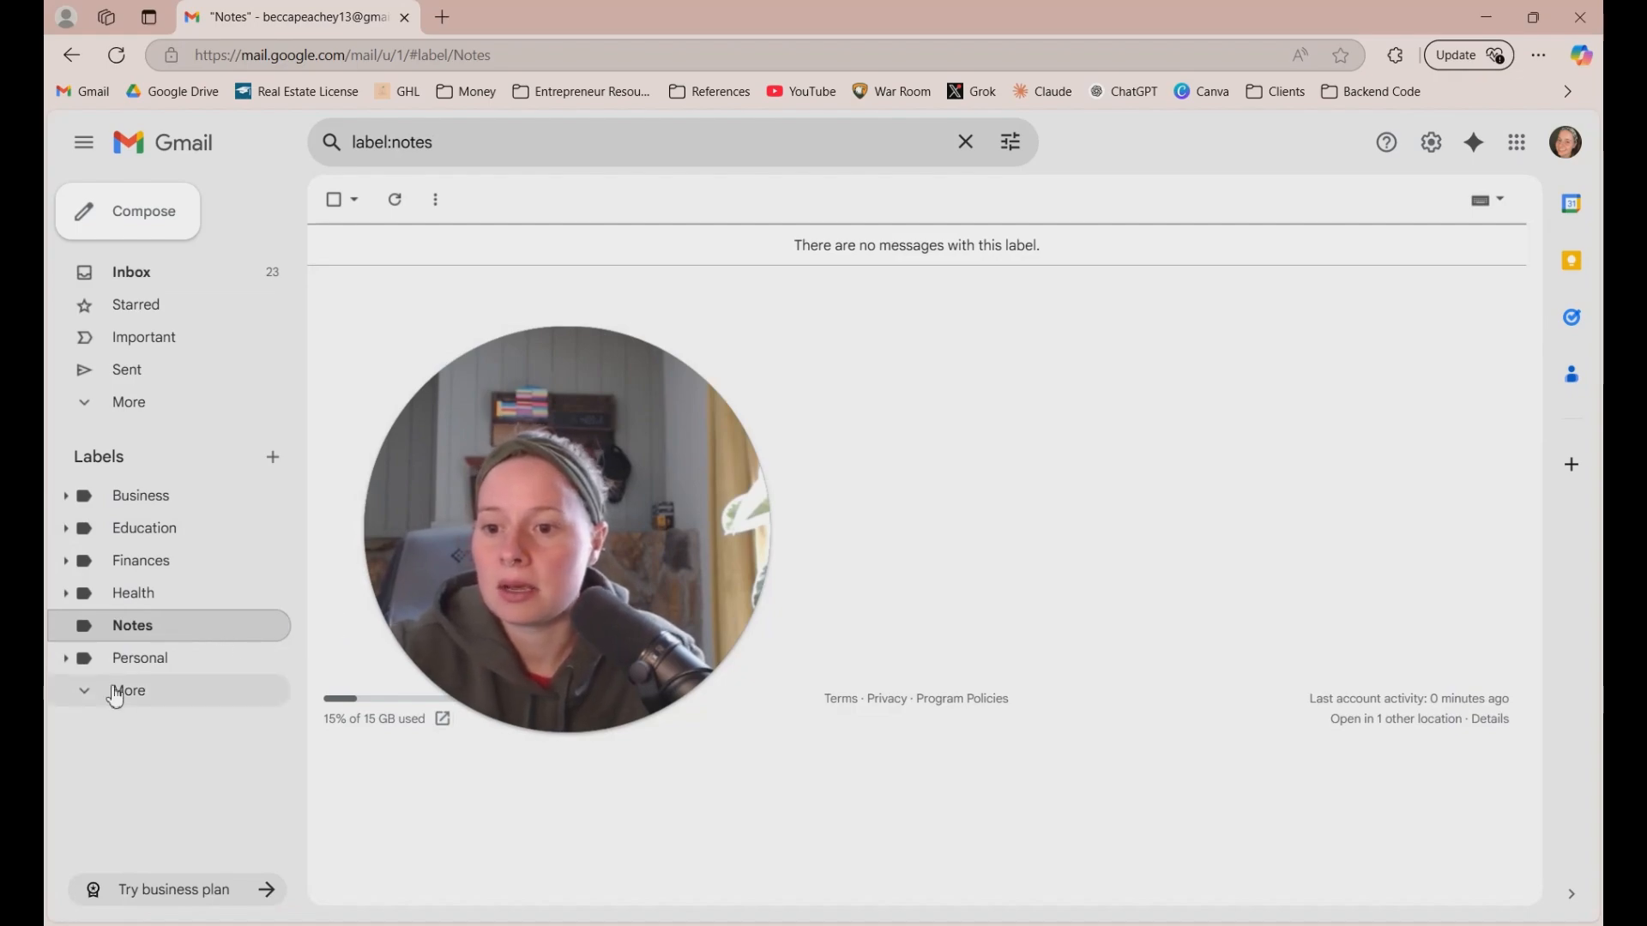
{"action": "left_click", "coordinate": [275, 626]}
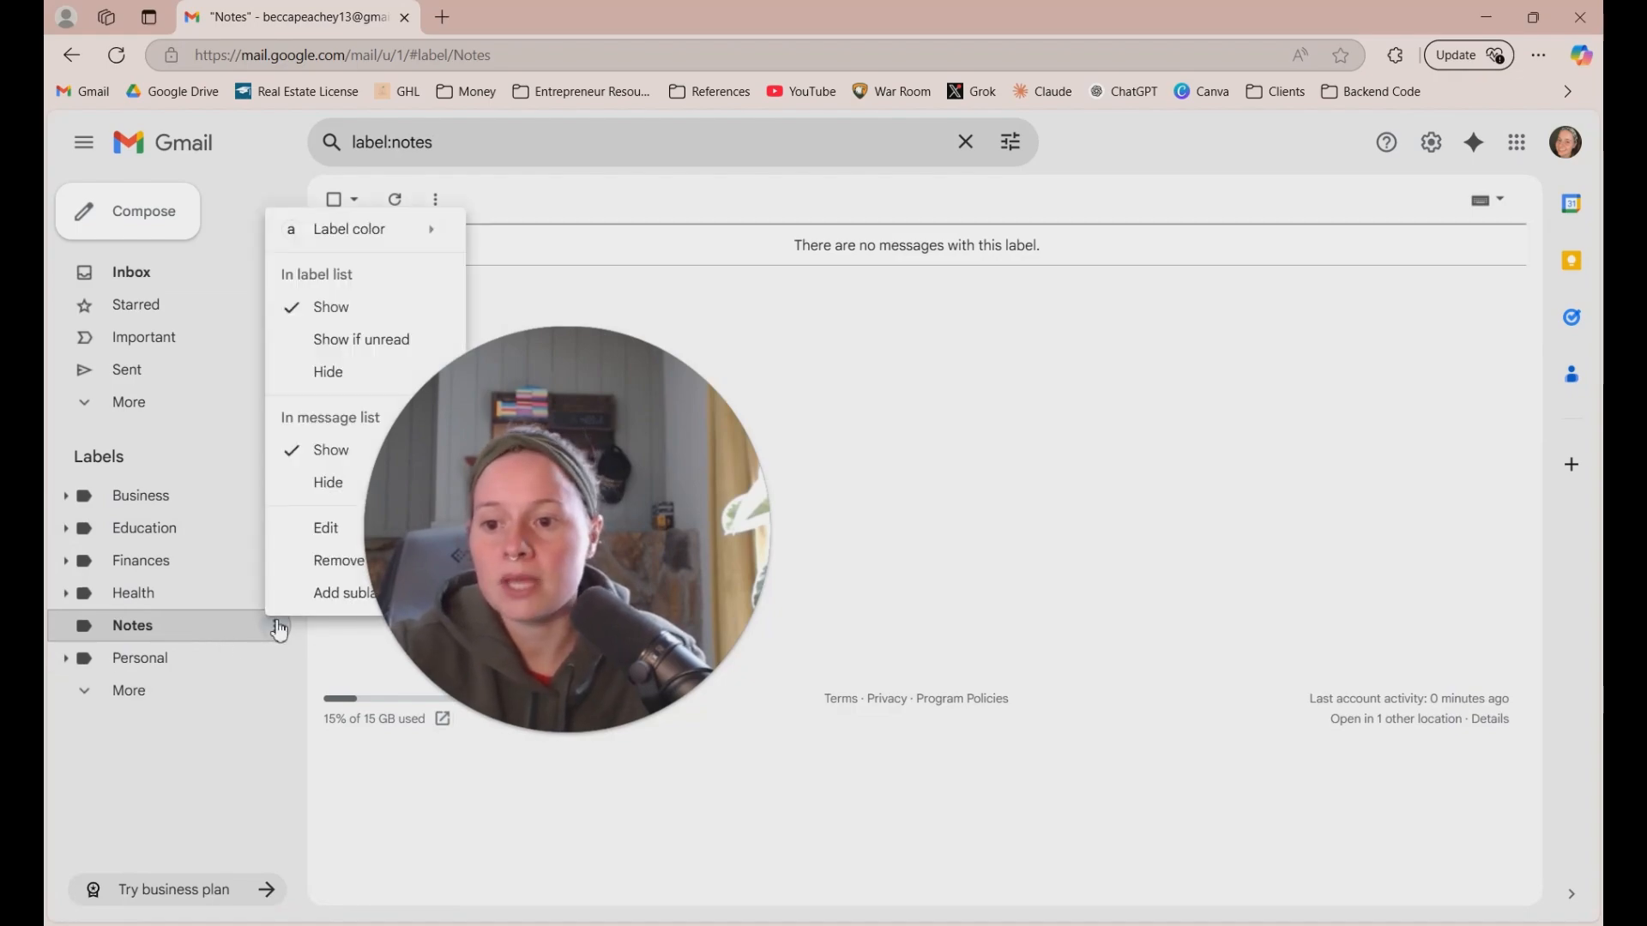
{"action": "left_click", "coordinate": [325, 566]}
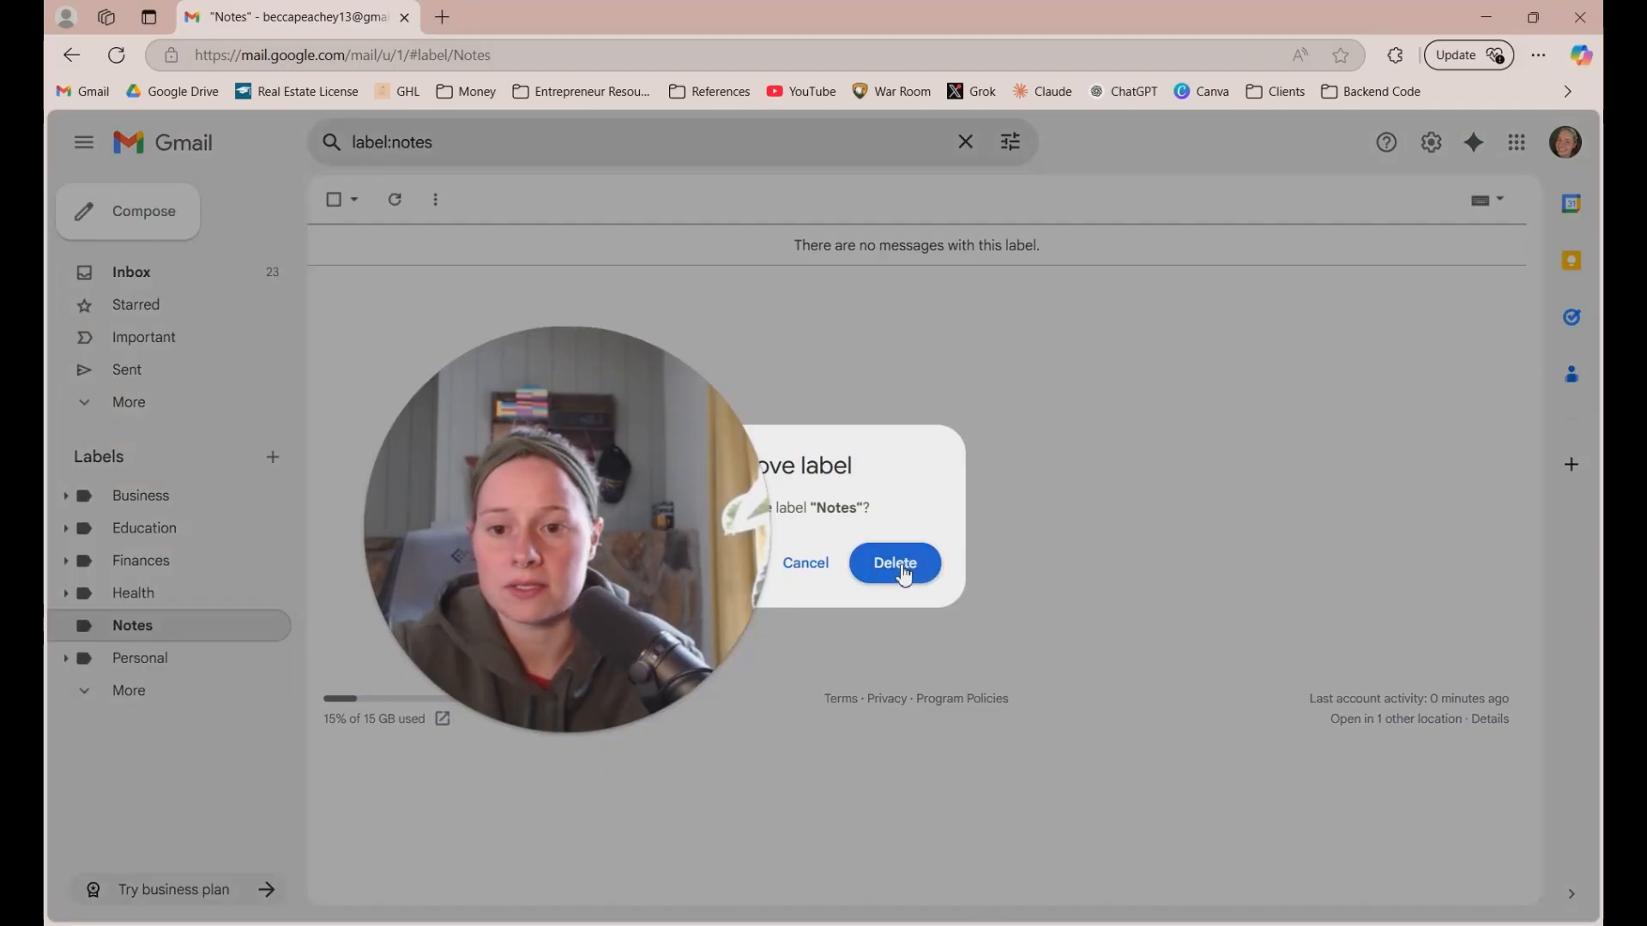
{"action": "left_click_drag", "start_coordinate": [639, 398], "coordinate": [1340, 196]}
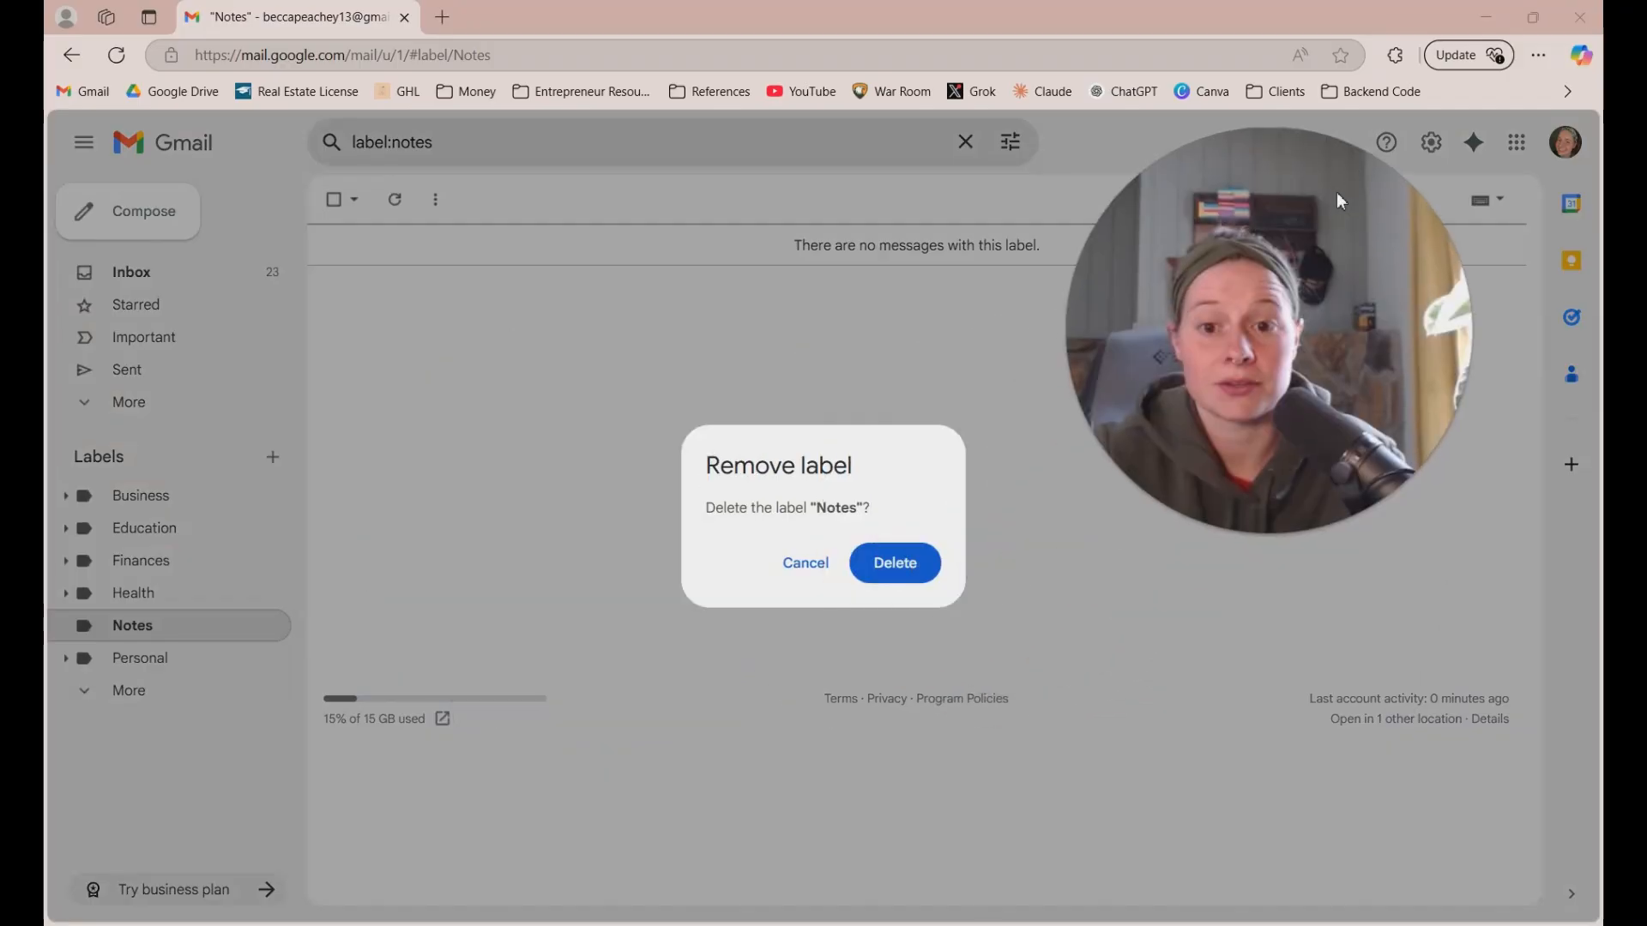
{"action": "left_click", "coordinate": [902, 573]}
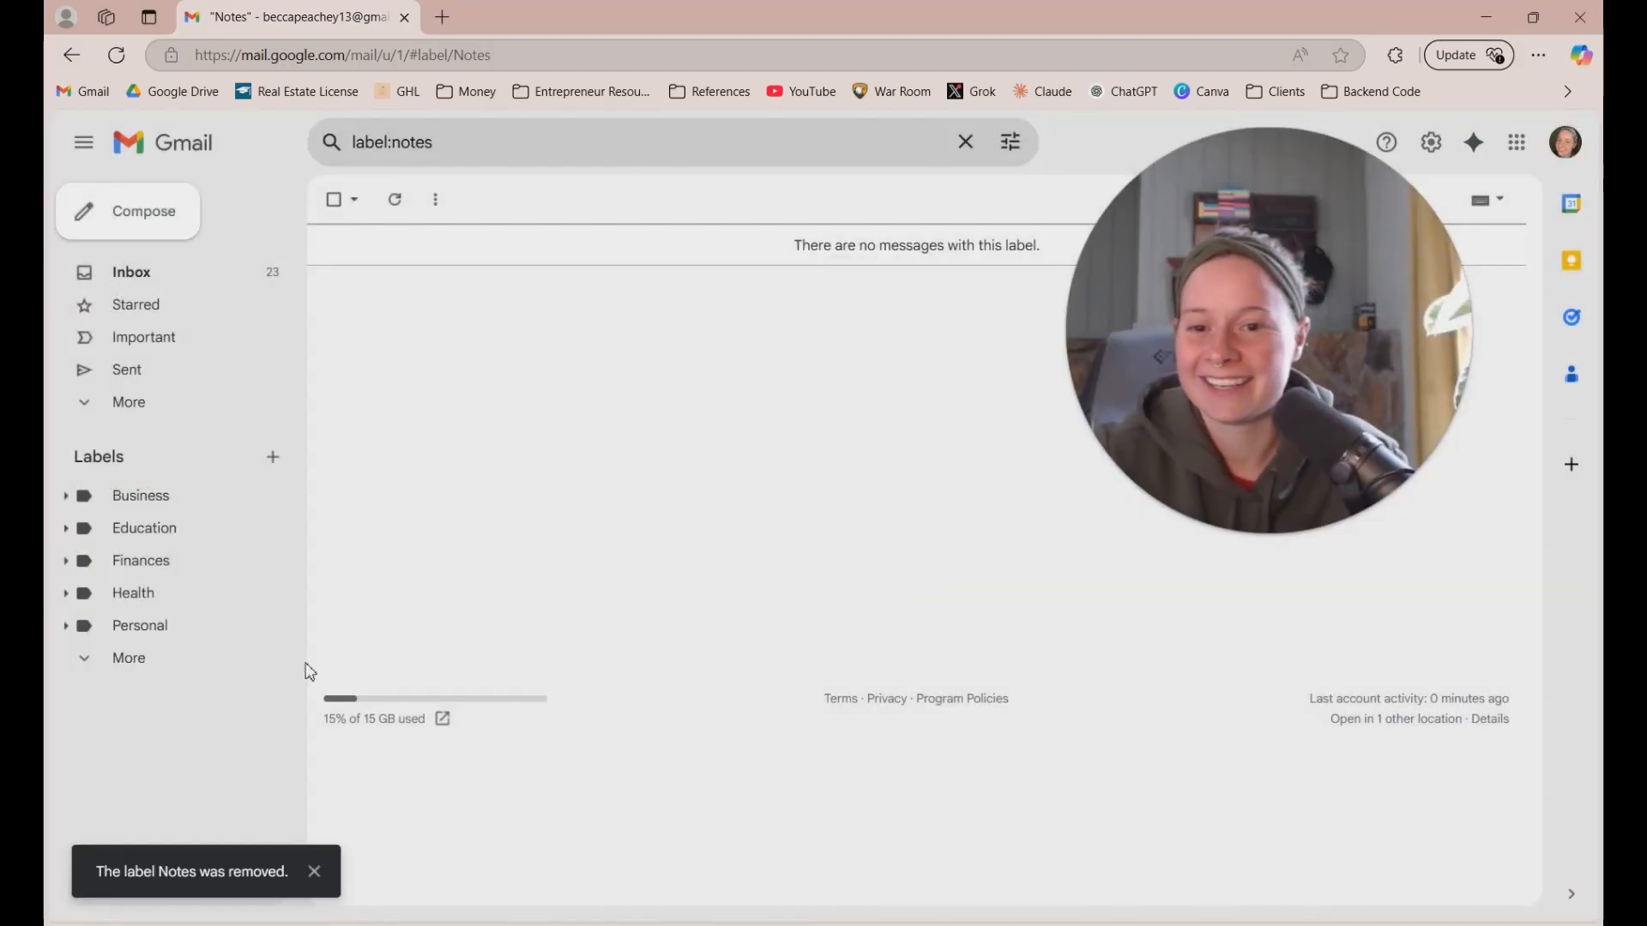
Start a new label named Test and open the list of parent labels it can be nested under
{"action": "left_click", "coordinate": [274, 458]}
{"action": "type", "text": "Test"}
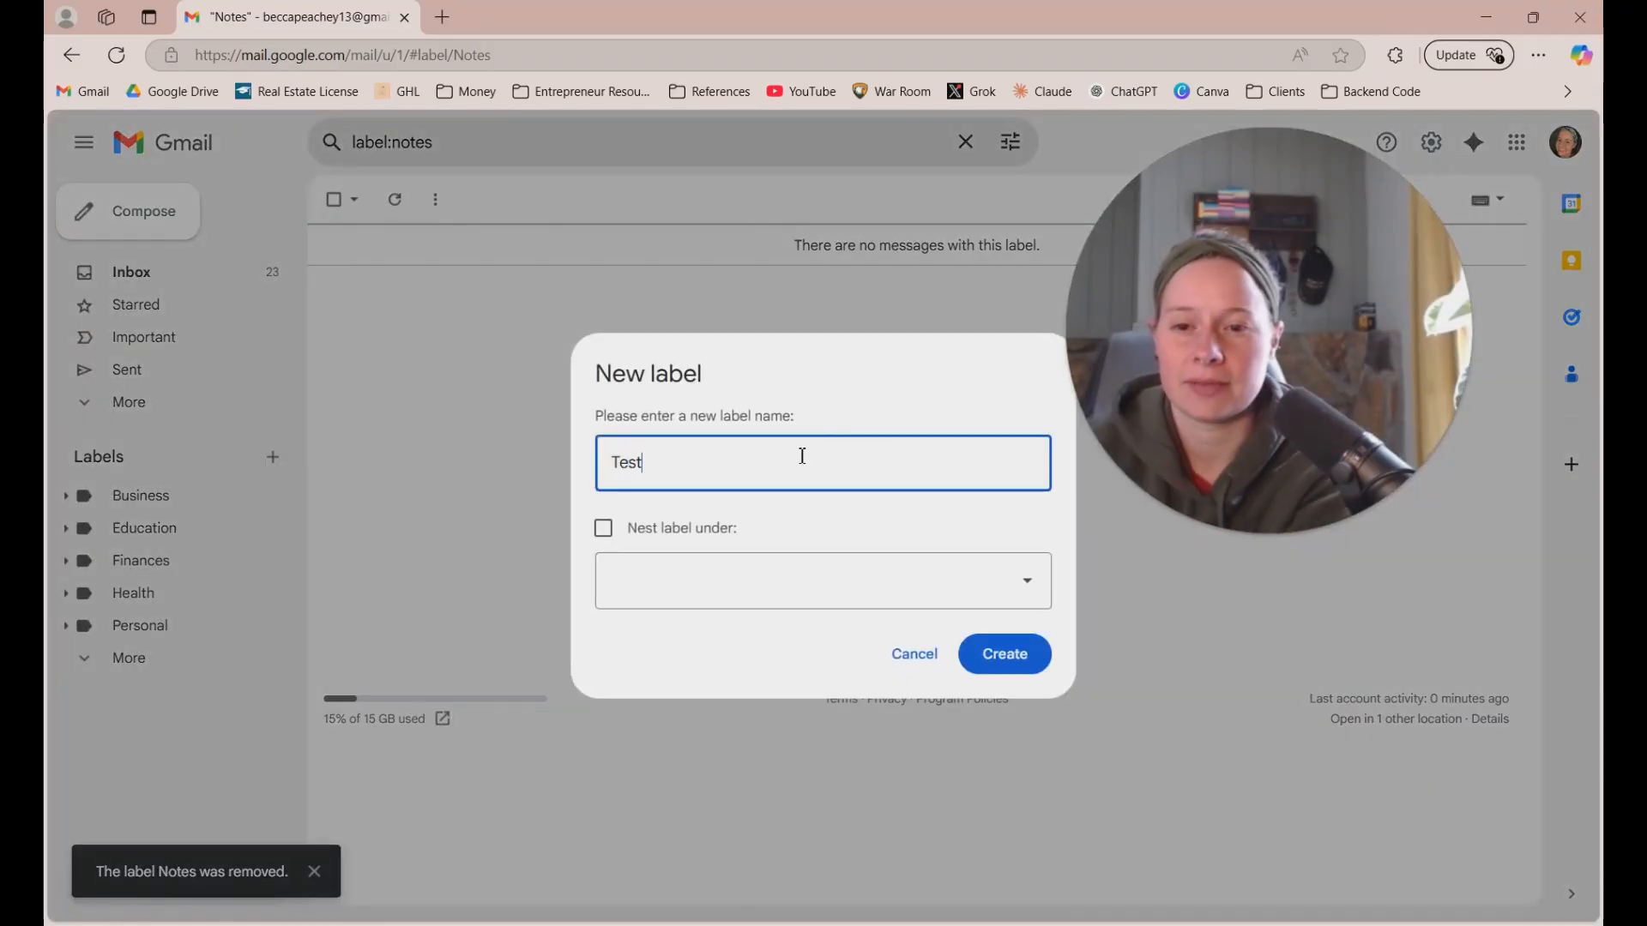
{"action": "left_click", "coordinate": [746, 596]}
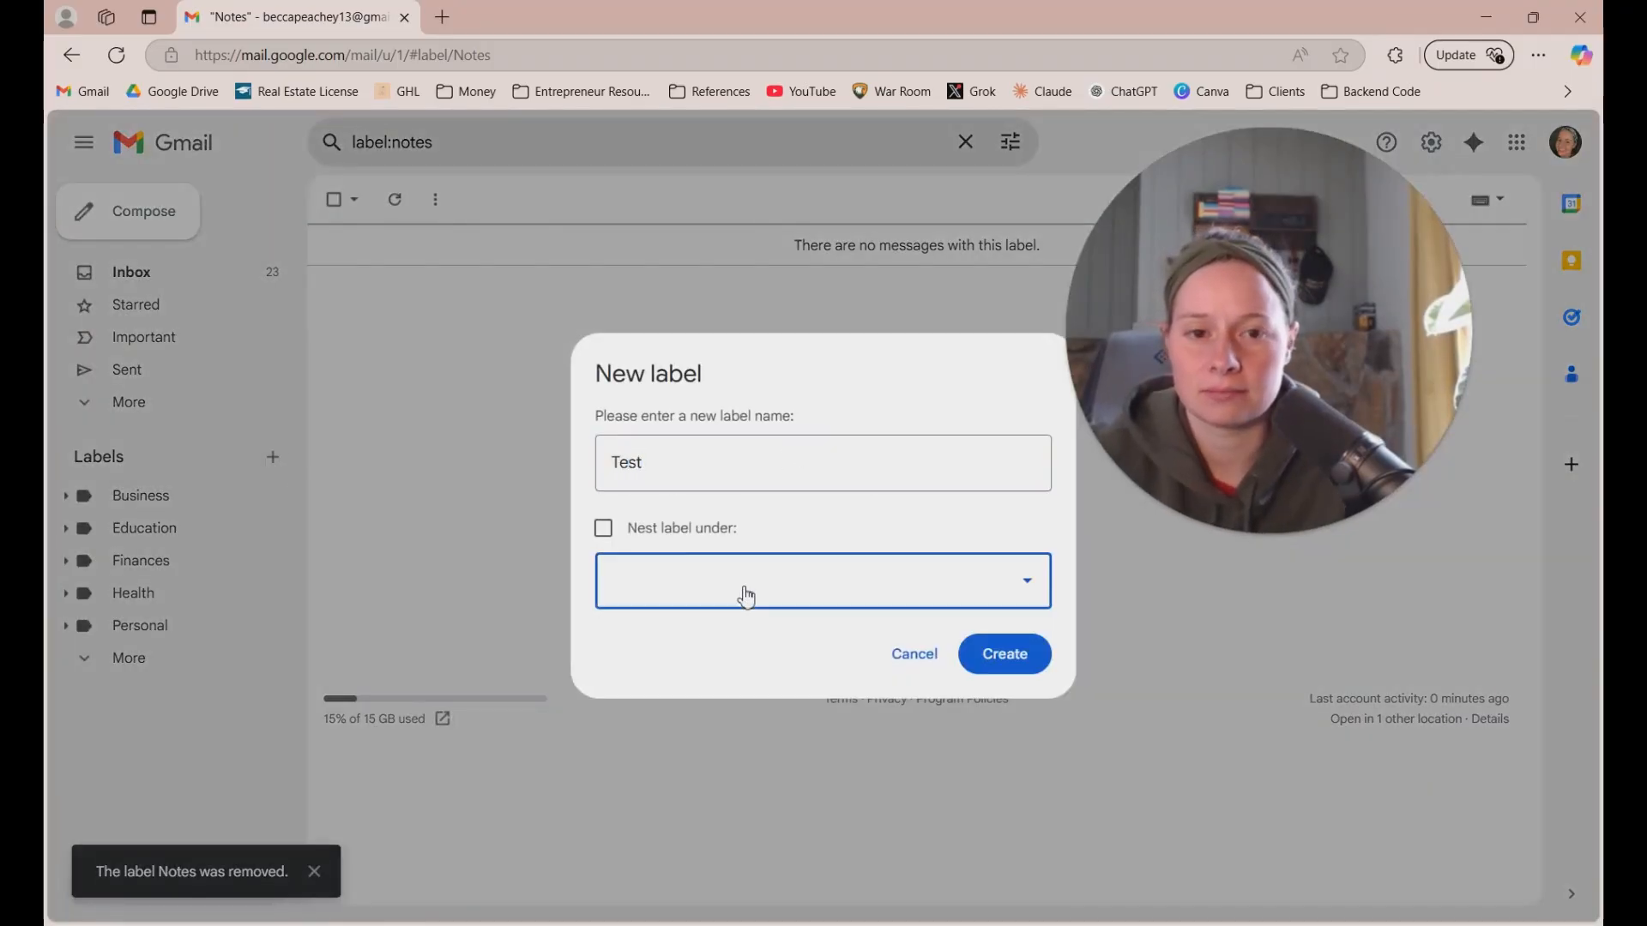
{"action": "left_click", "coordinate": [746, 596]}
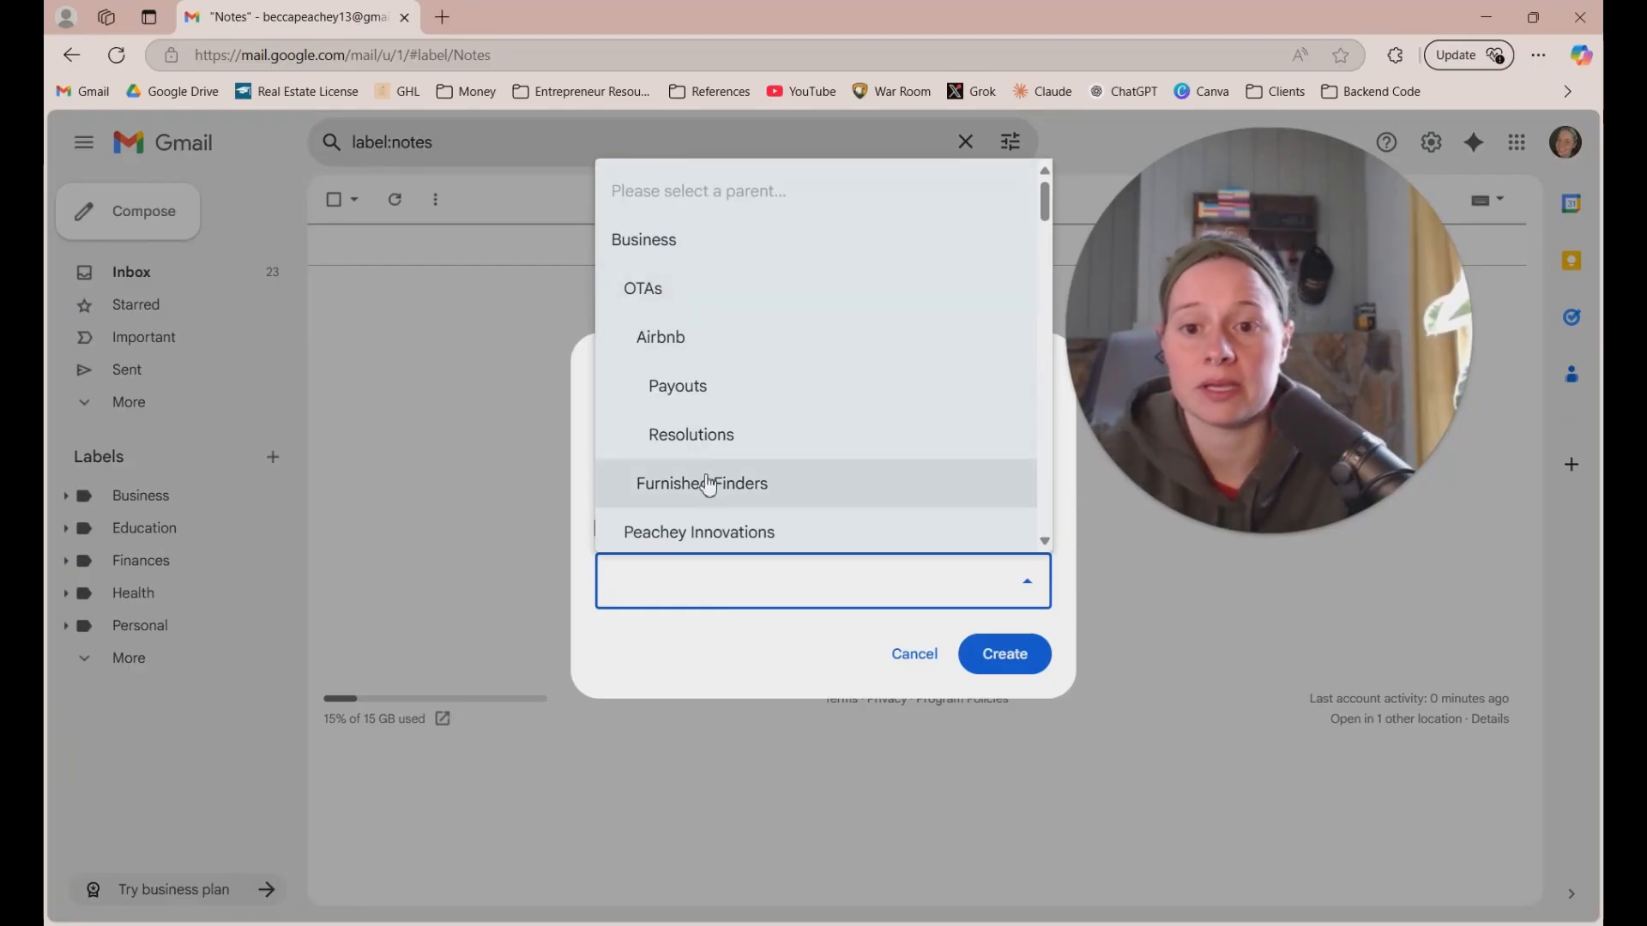
Examine the nested hierarchy of available parent labels under Business, Education, Finances and Personal, and cancel the new label
{"action": "scroll", "coordinate": [709, 431], "scroll_direction": "down", "scroll_amount": 1}
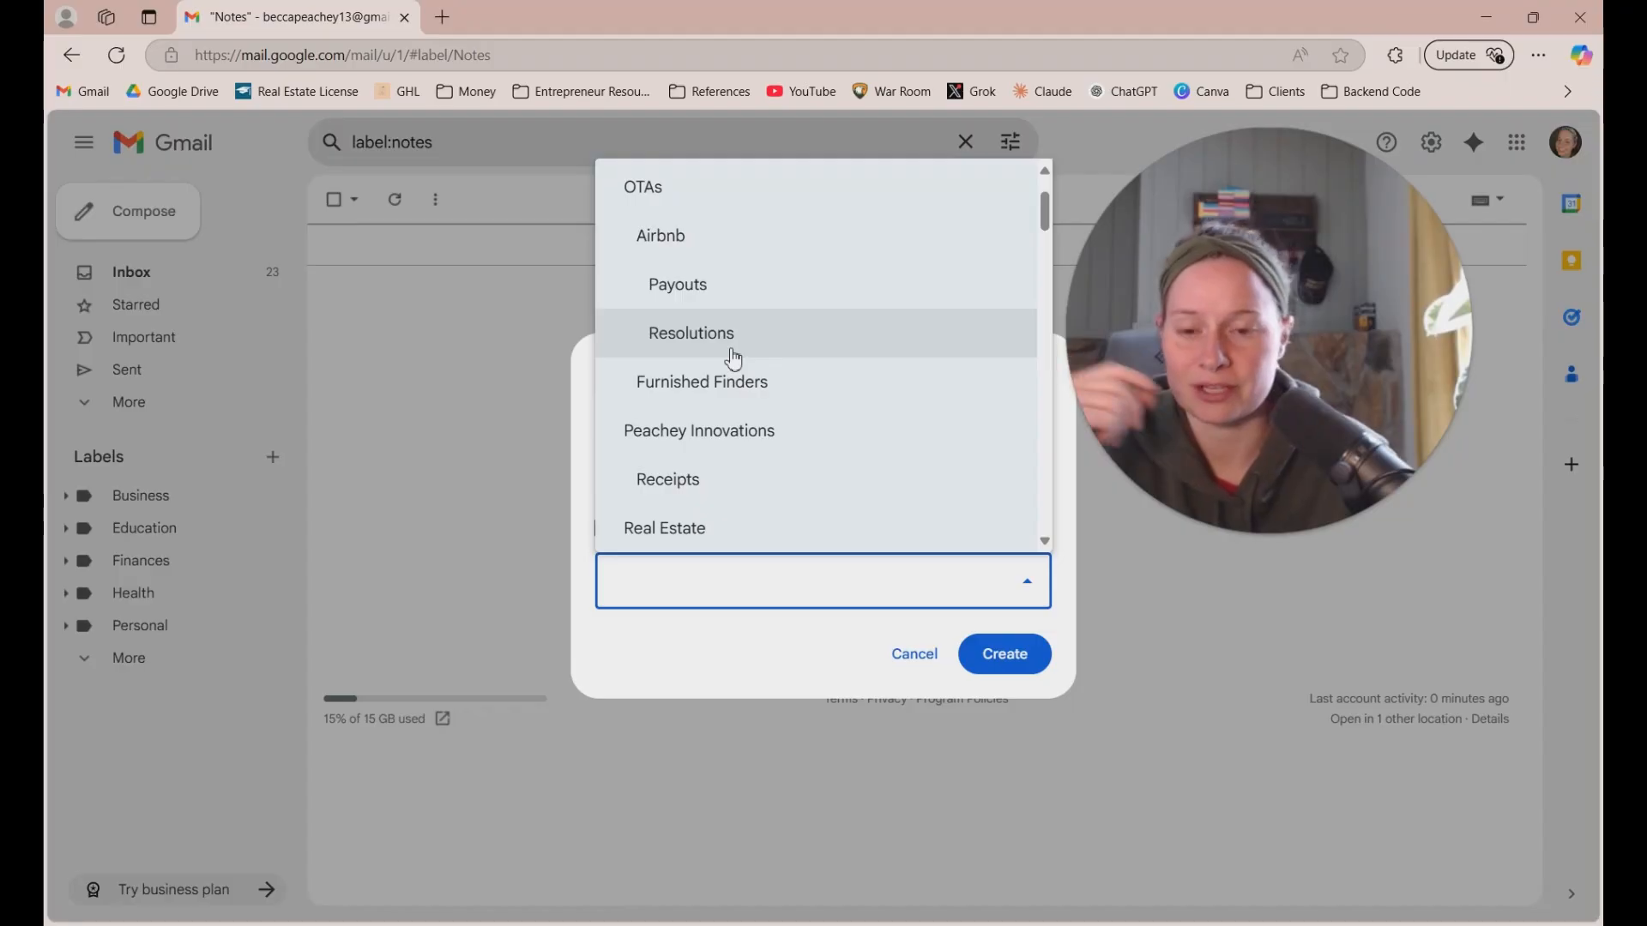
{"action": "scroll", "coordinate": [719, 352], "scroll_direction": "down", "scroll_amount": 1}
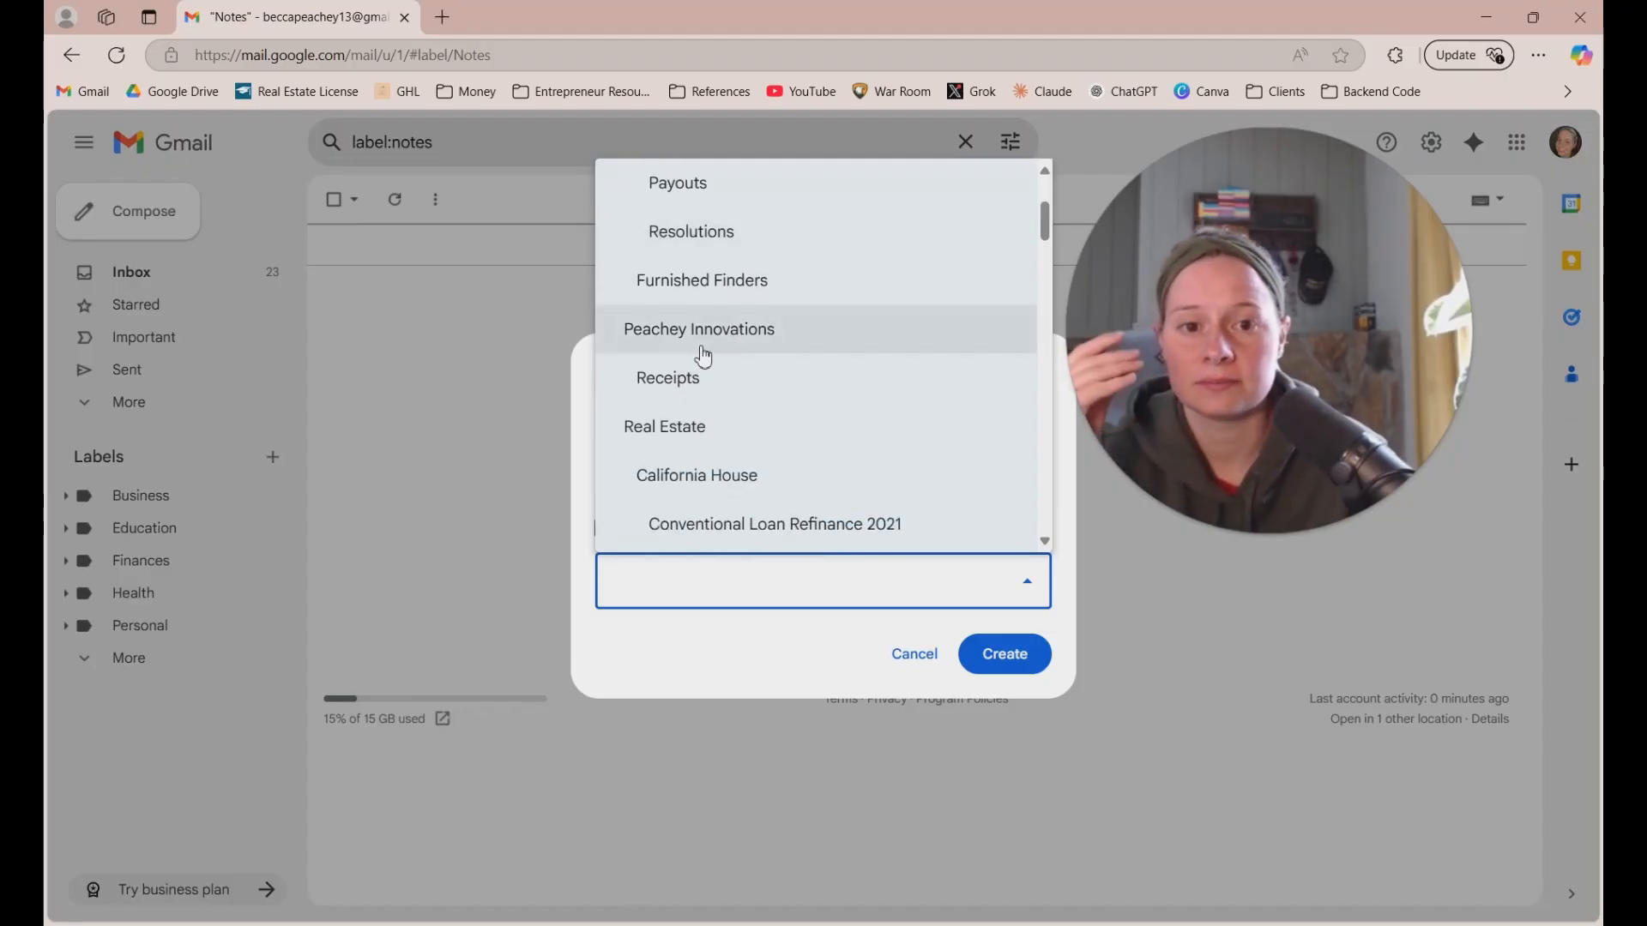
{"action": "scroll", "coordinate": [705, 424], "scroll_direction": "down", "scroll_amount": 3}
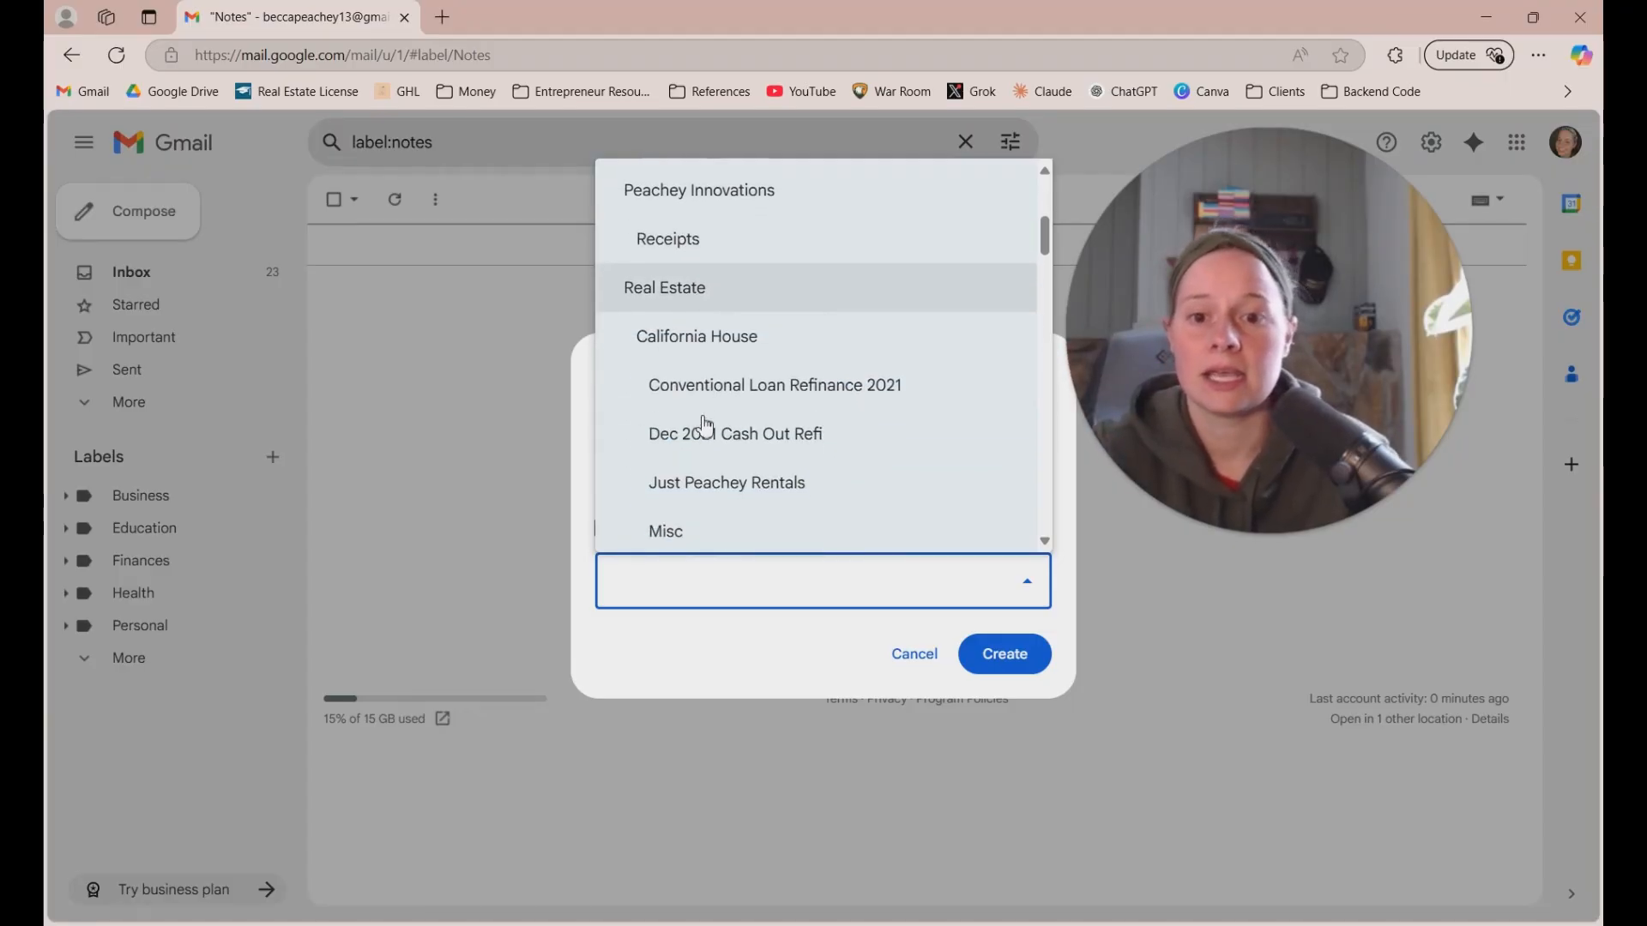
{"action": "scroll", "coordinate": [784, 442], "scroll_direction": "up", "scroll_amount": 1}
{"action": "scroll", "coordinate": [784, 441], "scroll_direction": "up", "scroll_amount": 1}
{"action": "scroll", "coordinate": [735, 357], "scroll_direction": "down", "scroll_amount": 5}
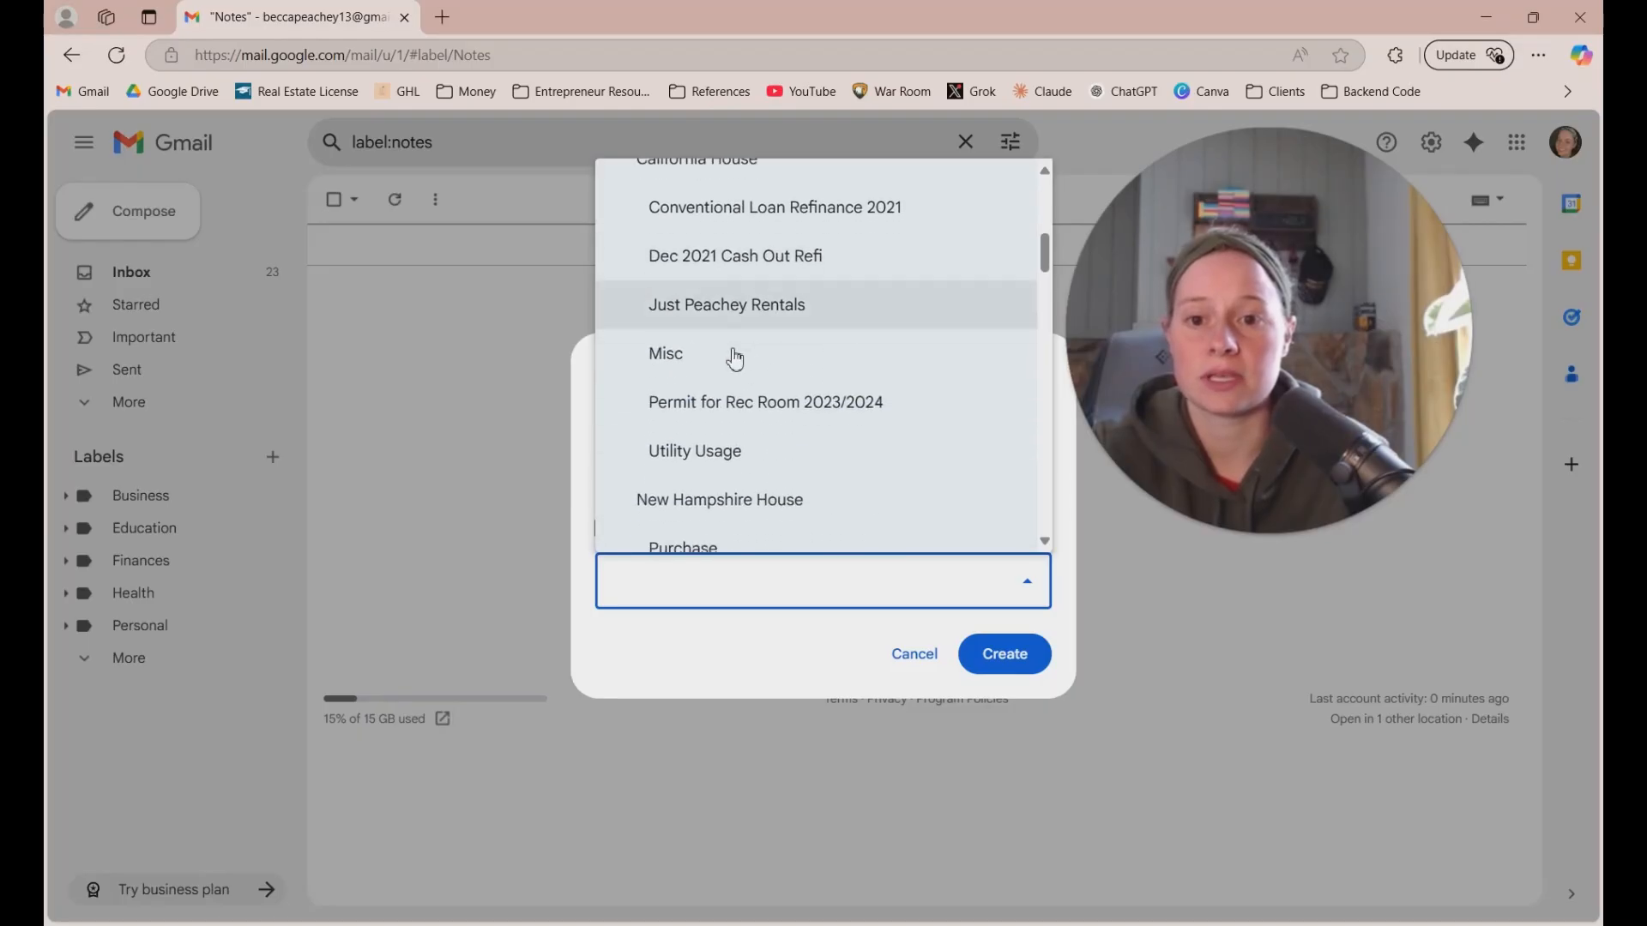
{"action": "scroll", "coordinate": [754, 369], "scroll_direction": "down", "scroll_amount": 2}
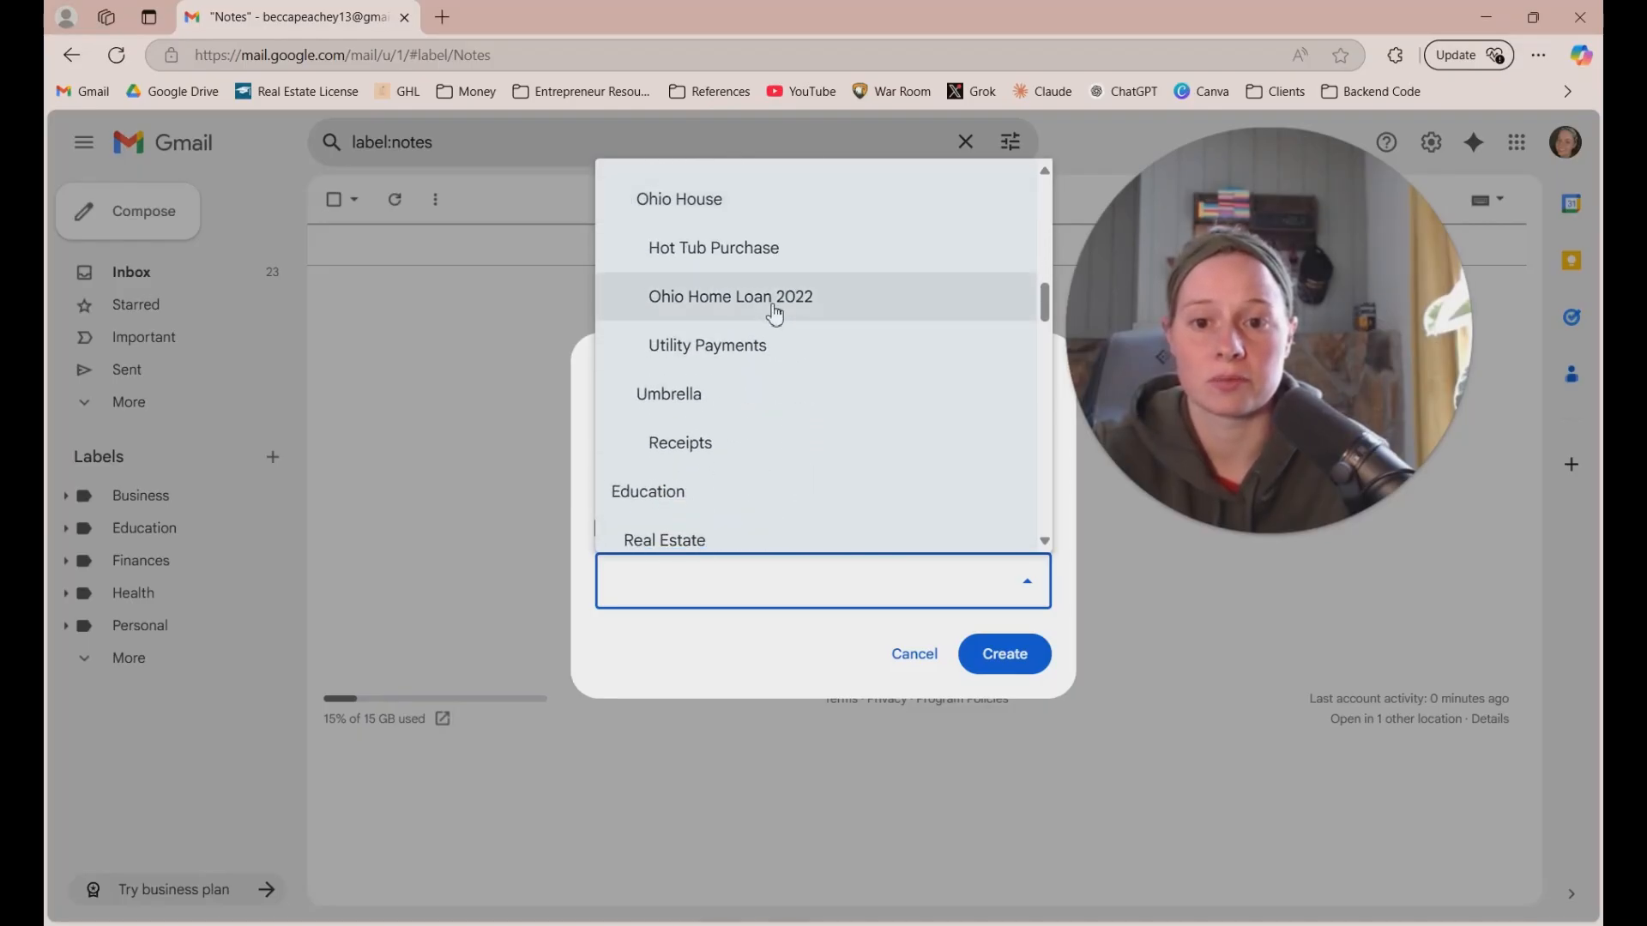
{"action": "scroll", "coordinate": [739, 403], "scroll_direction": "down", "scroll_amount": 3}
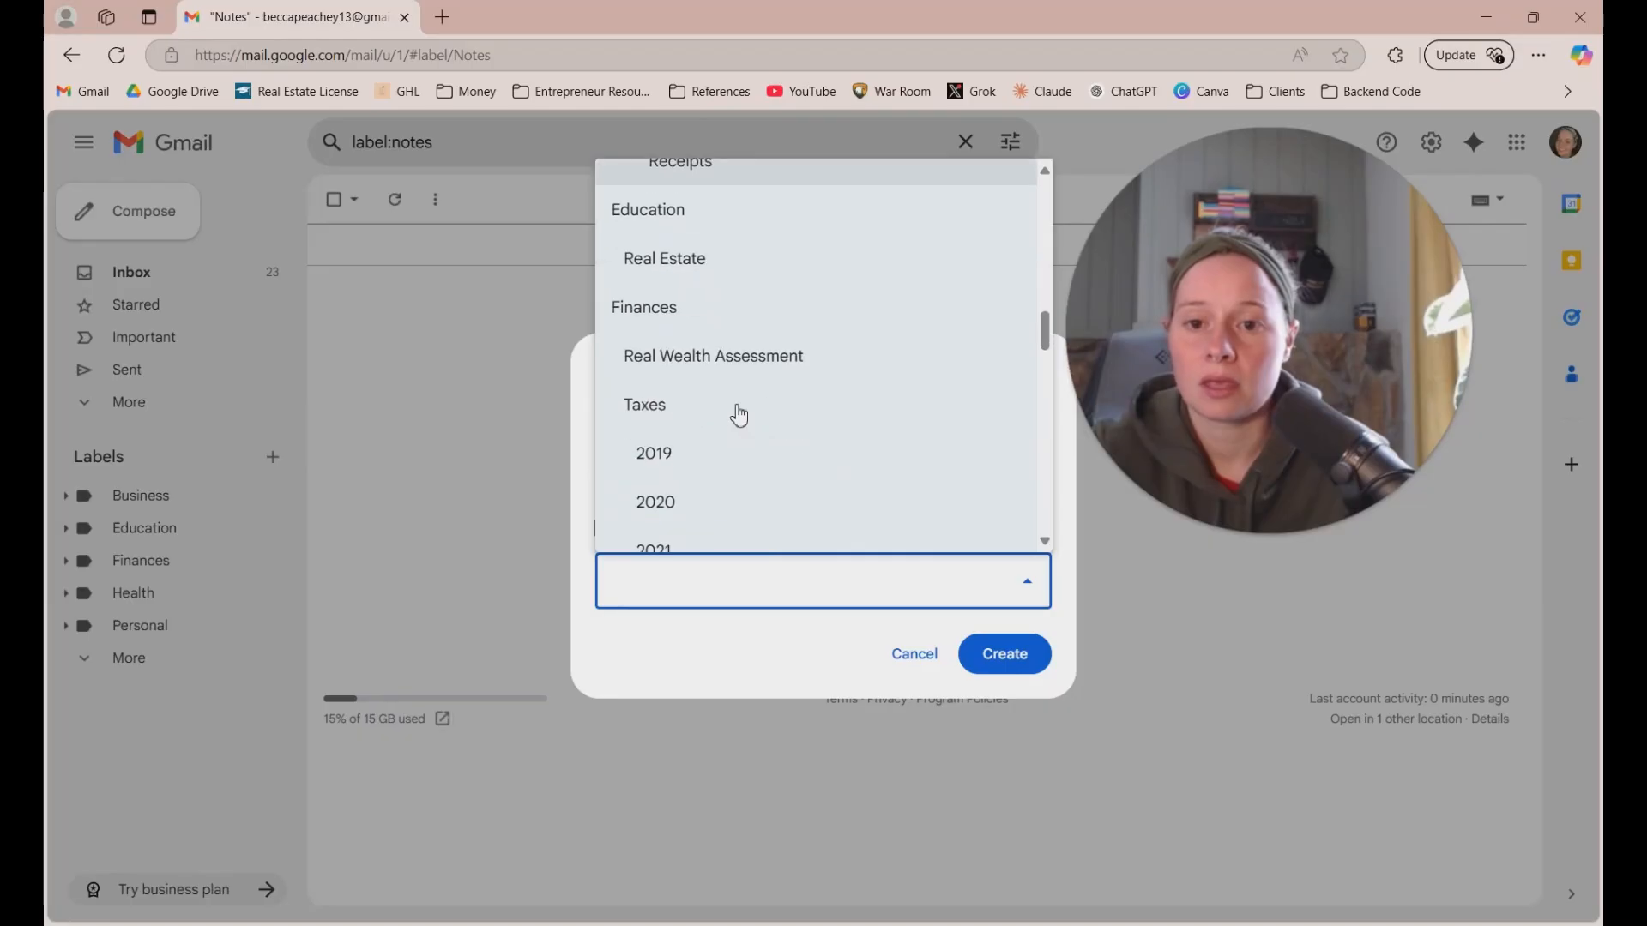
{"action": "scroll", "coordinate": [712, 308], "scroll_direction": "up", "scroll_amount": 2}
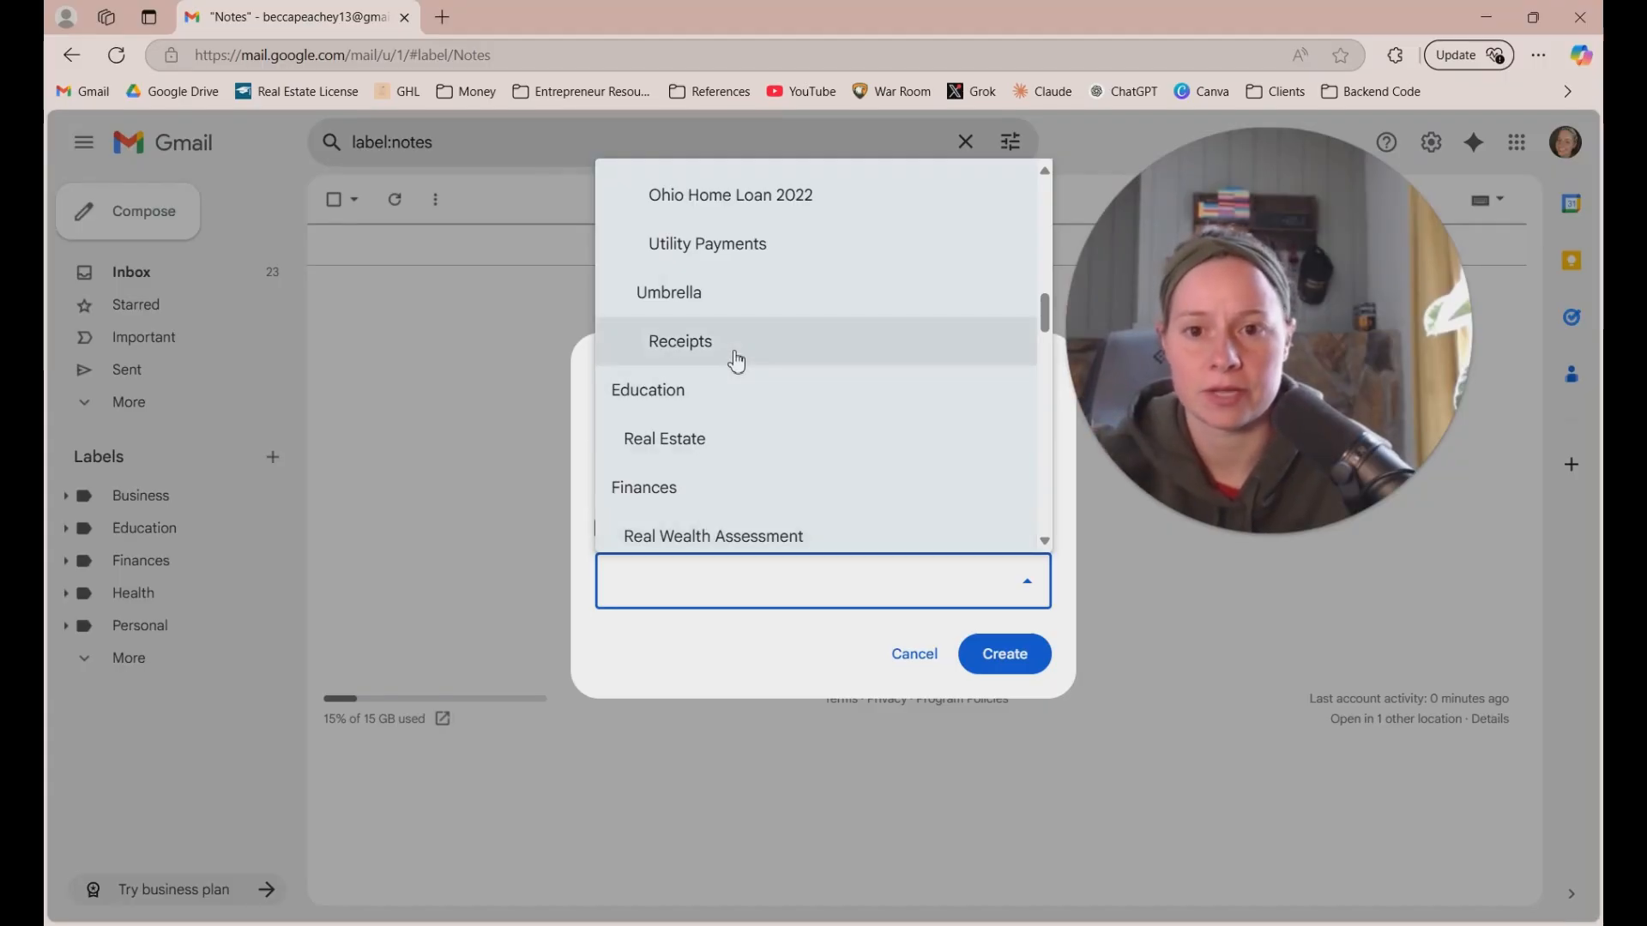
{"action": "scroll", "coordinate": [721, 500], "scroll_direction": "down", "scroll_amount": 10}
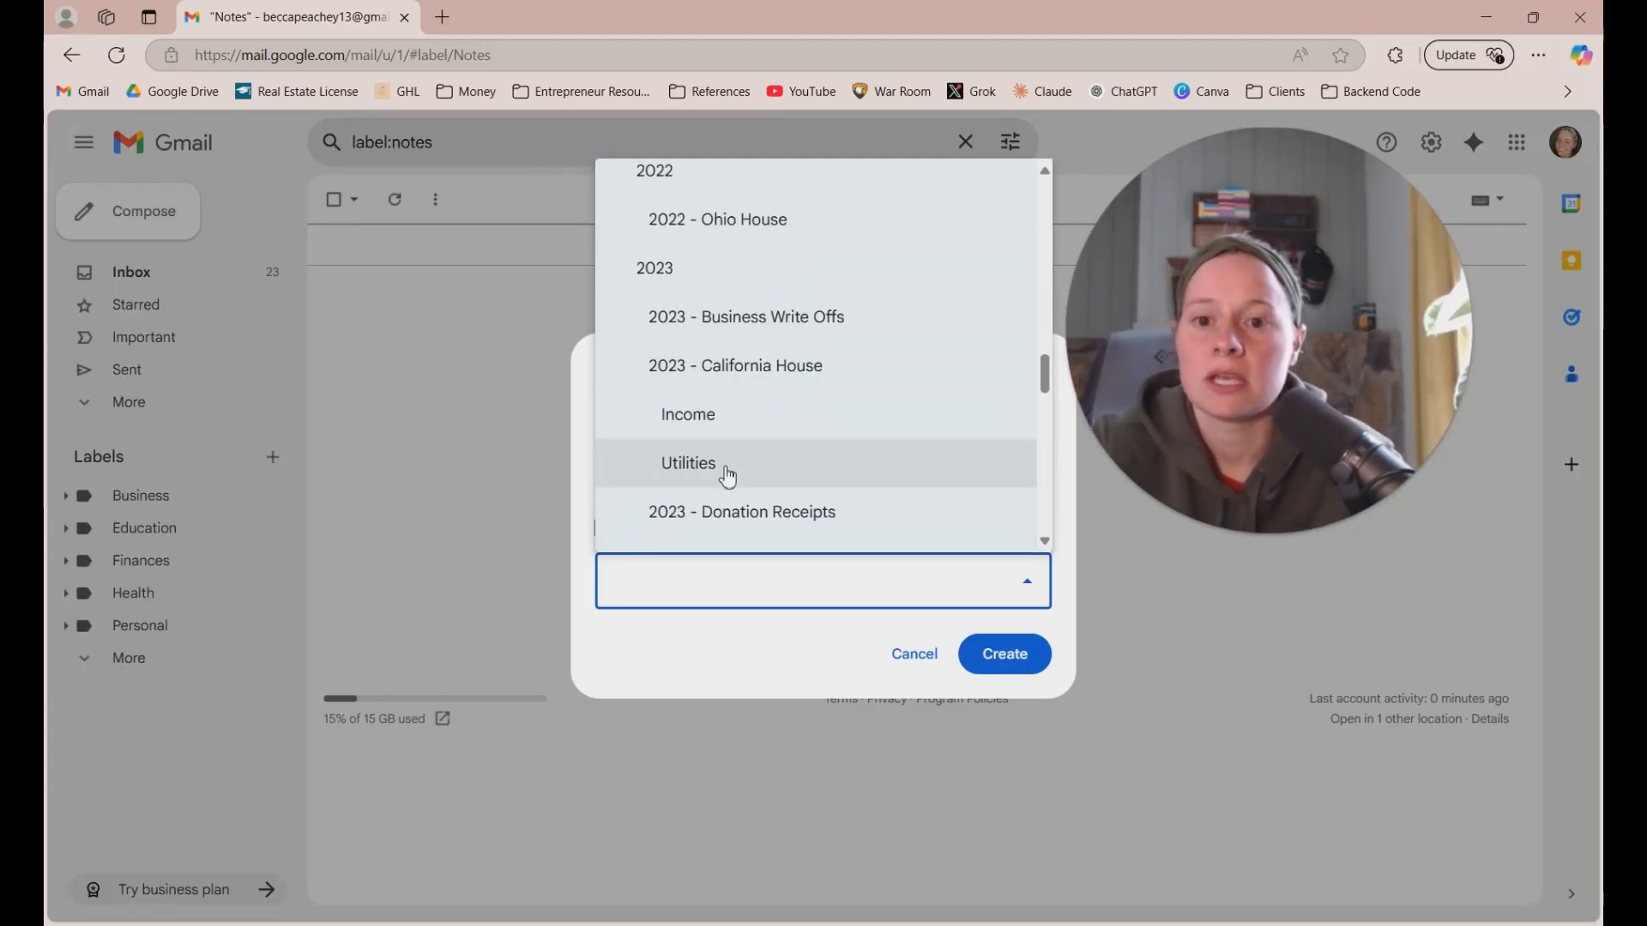
{"action": "scroll", "coordinate": [807, 431], "scroll_direction": "down", "scroll_amount": 8}
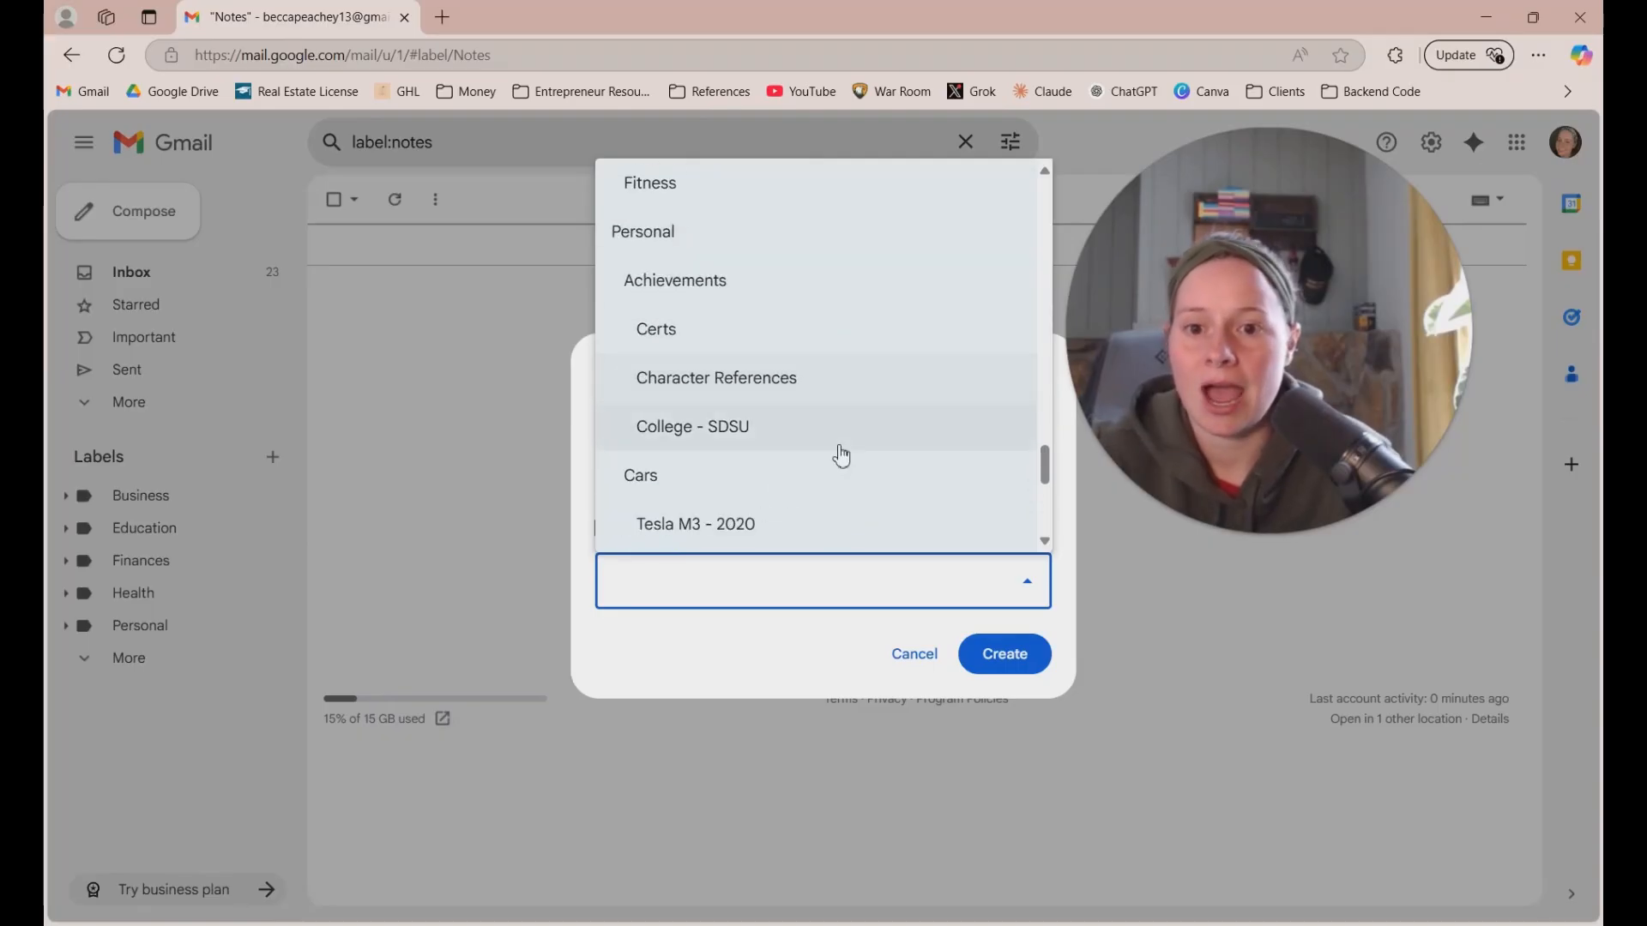
{"action": "scroll", "coordinate": [837, 455], "scroll_direction": "down", "scroll_amount": 5}
{"action": "scroll", "coordinate": [838, 455], "scroll_direction": "down", "scroll_amount": 2}
{"action": "scroll", "coordinate": [838, 455], "scroll_direction": "up", "scroll_amount": 10}
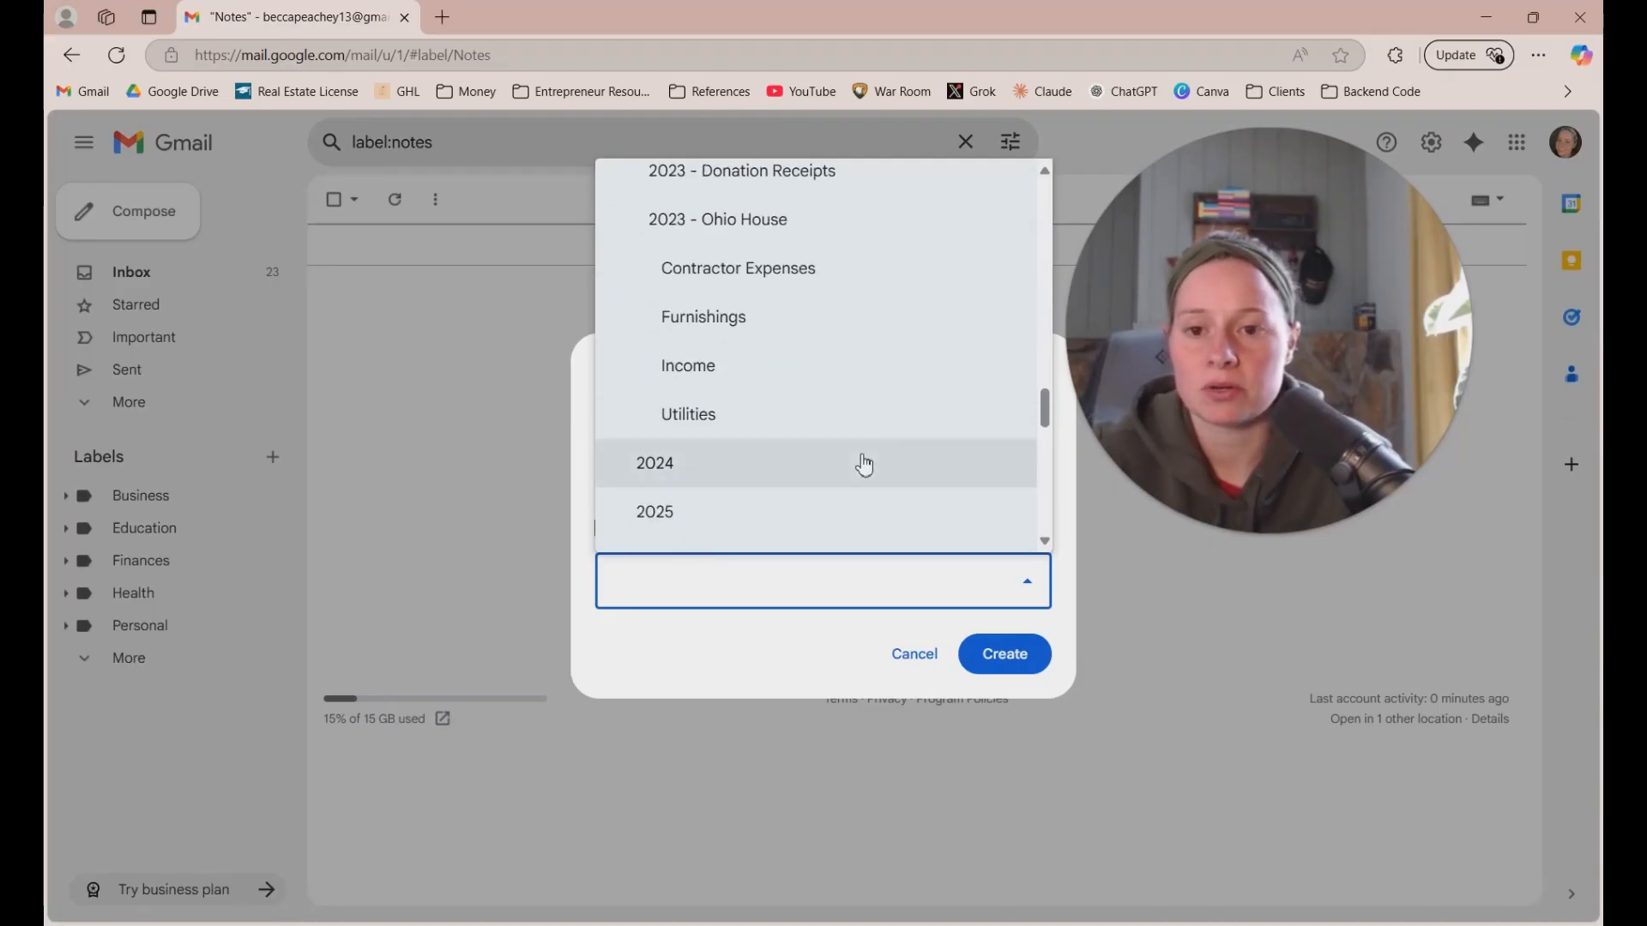
{"action": "scroll", "coordinate": [867, 464], "scroll_direction": "up", "scroll_amount": 15}
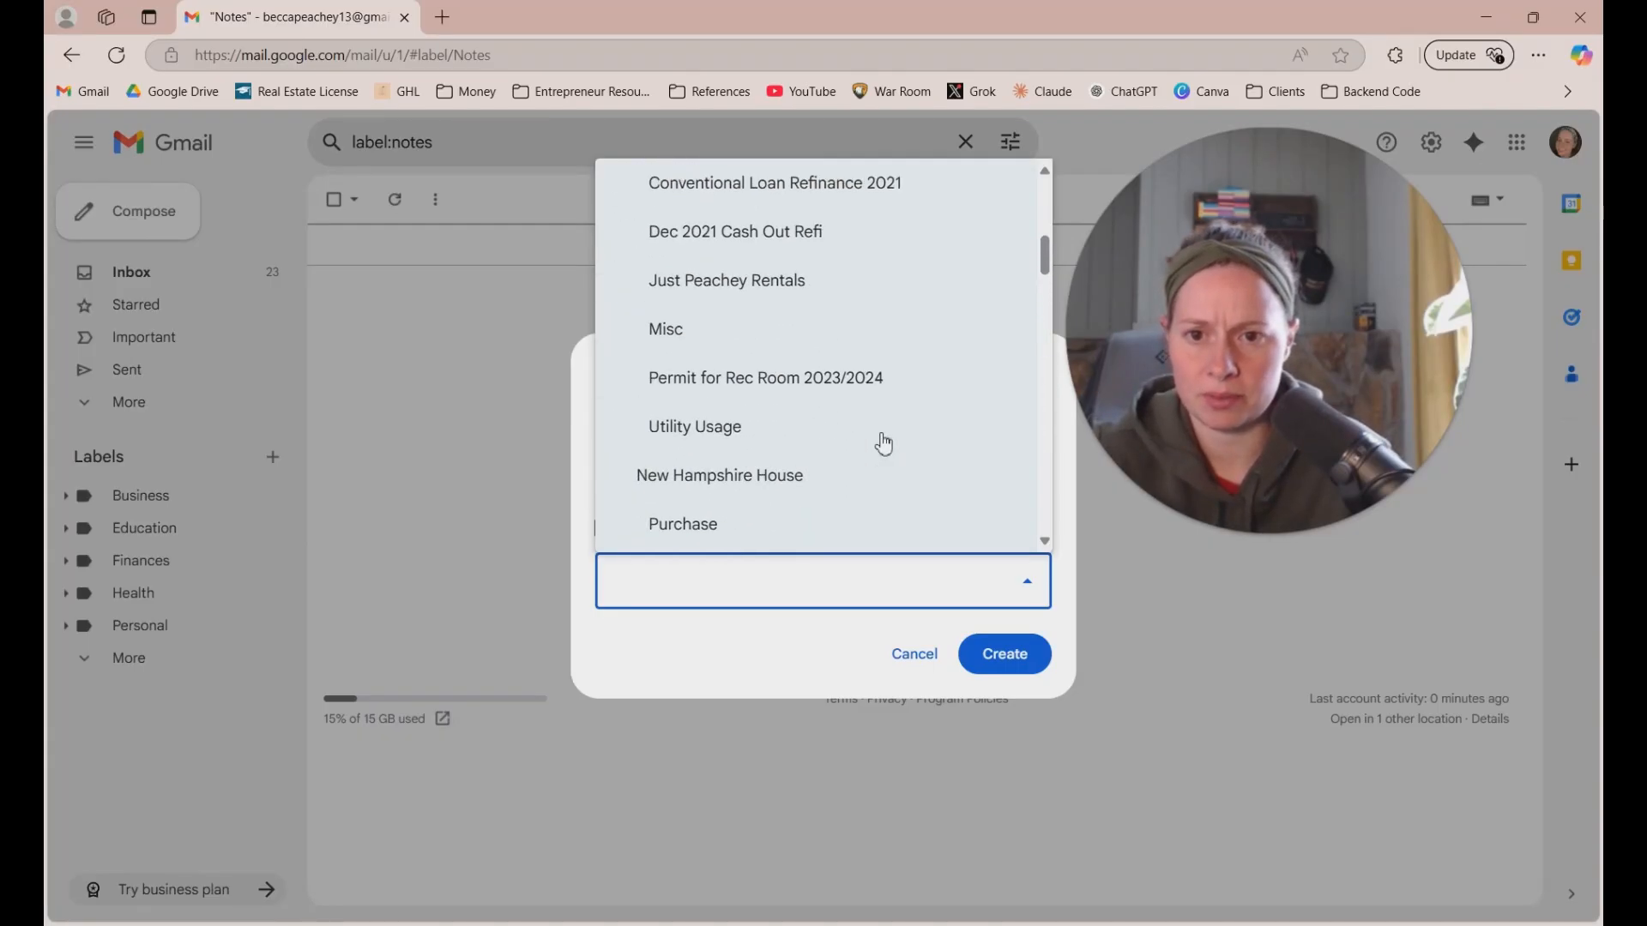
{"action": "left_click", "coordinate": [890, 663]}
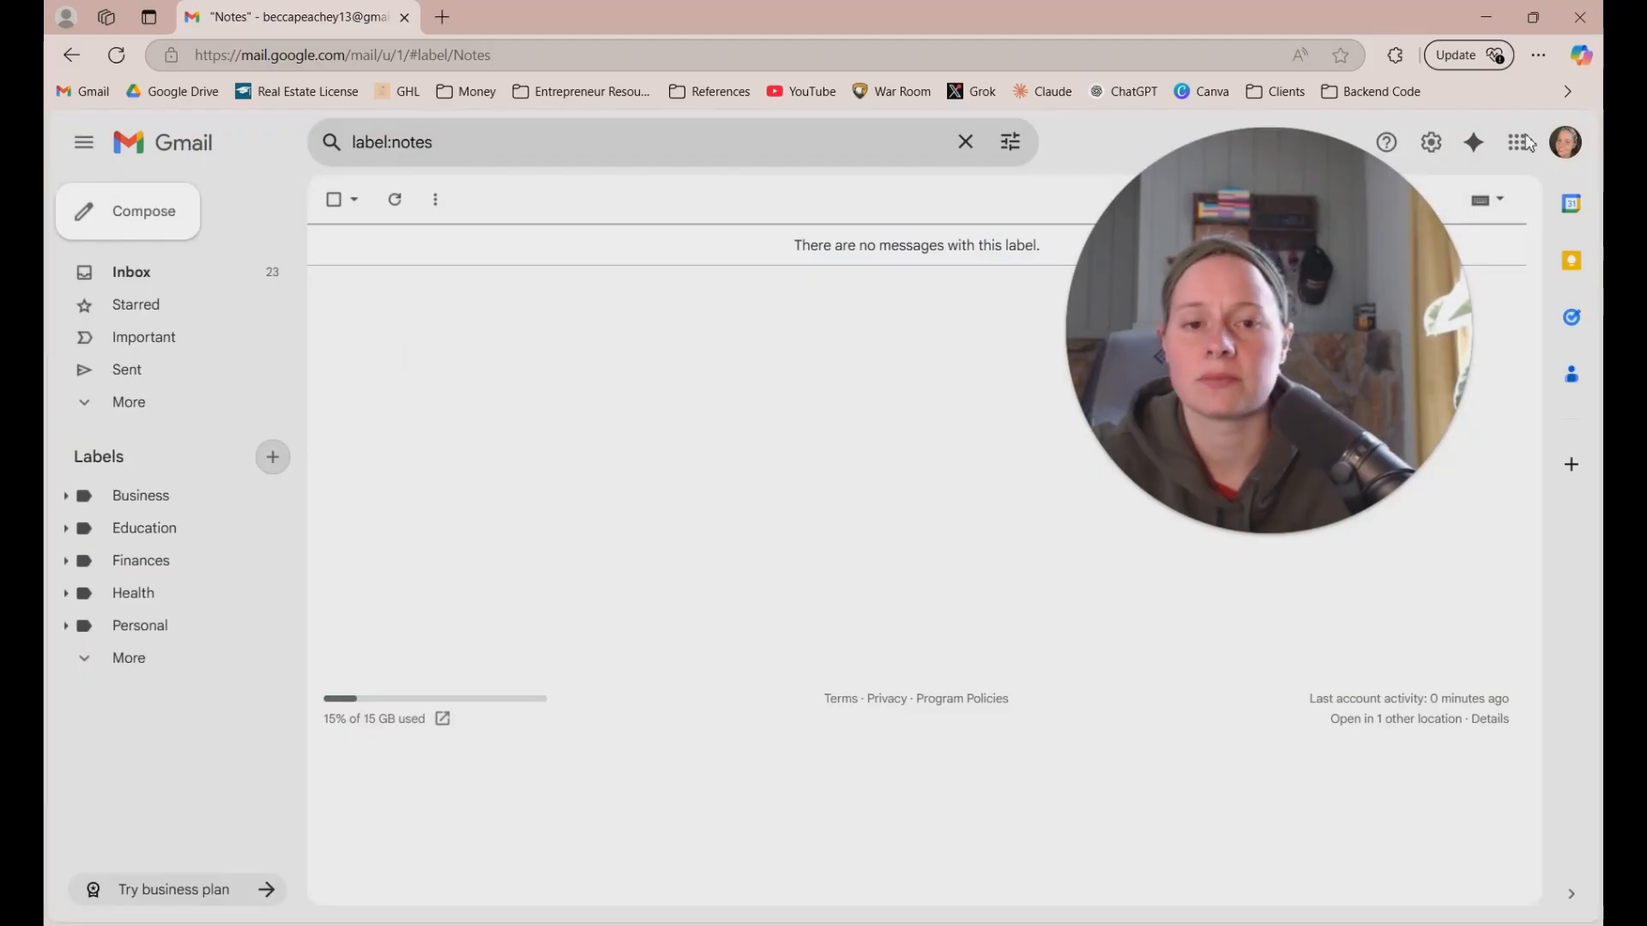
Return to the inbox and open the Slack email about the renewed Peachey Innovations plan
{"action": "left_click", "coordinate": [159, 276]}
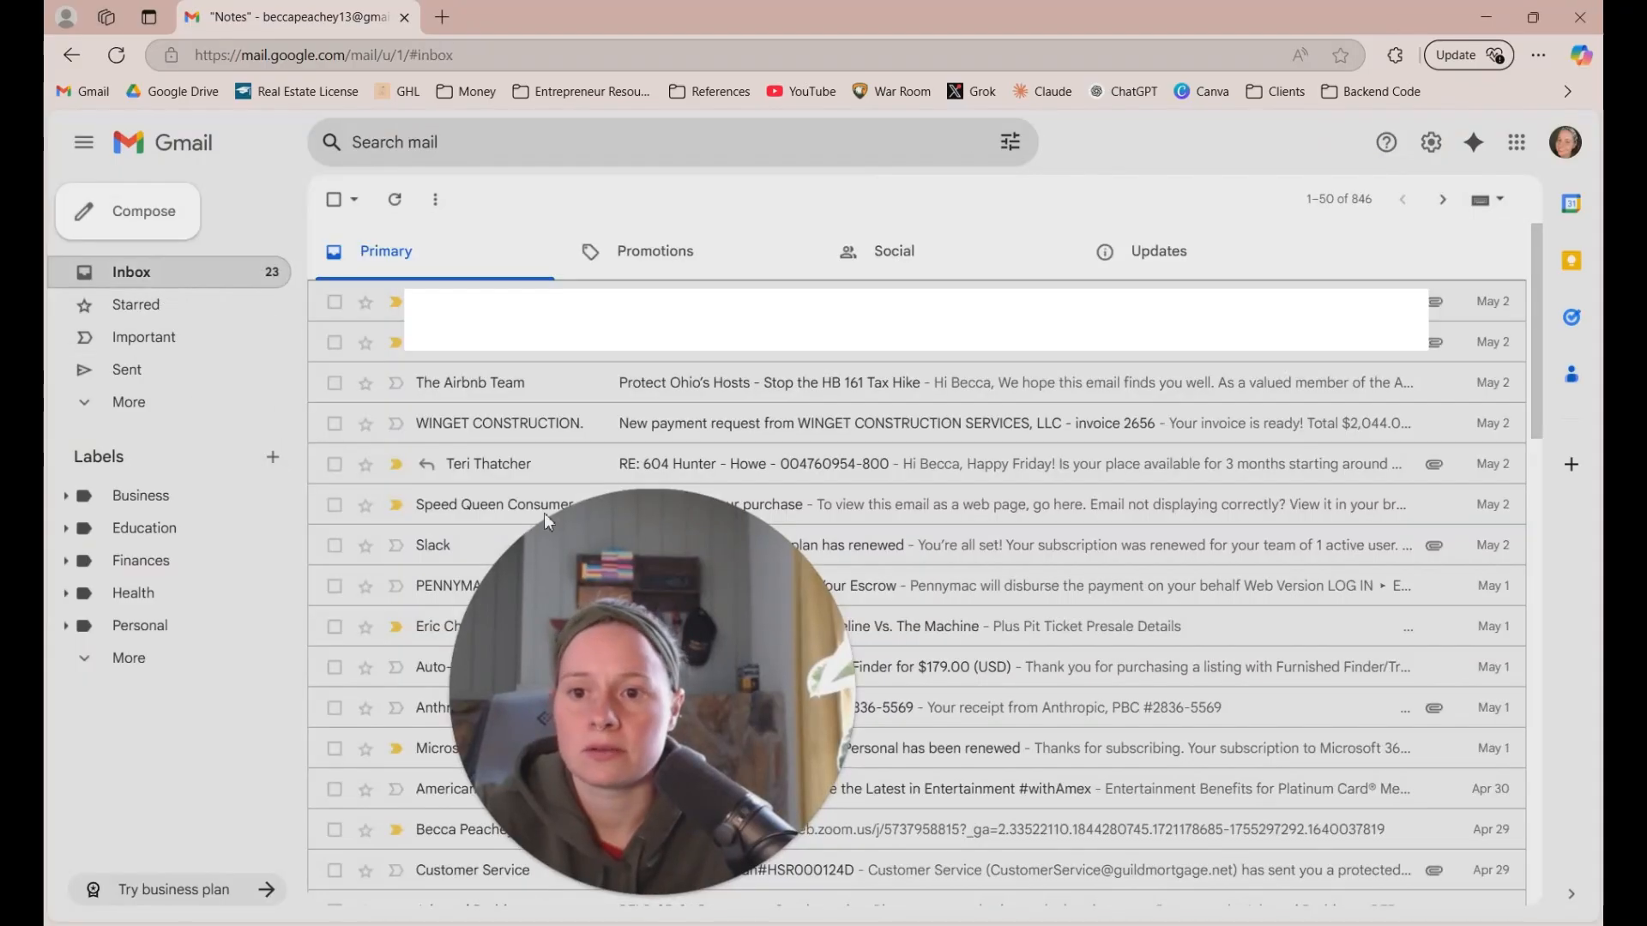
{"action": "left_click_drag", "start_coordinate": [475, 636], "coordinate": [489, 320]}
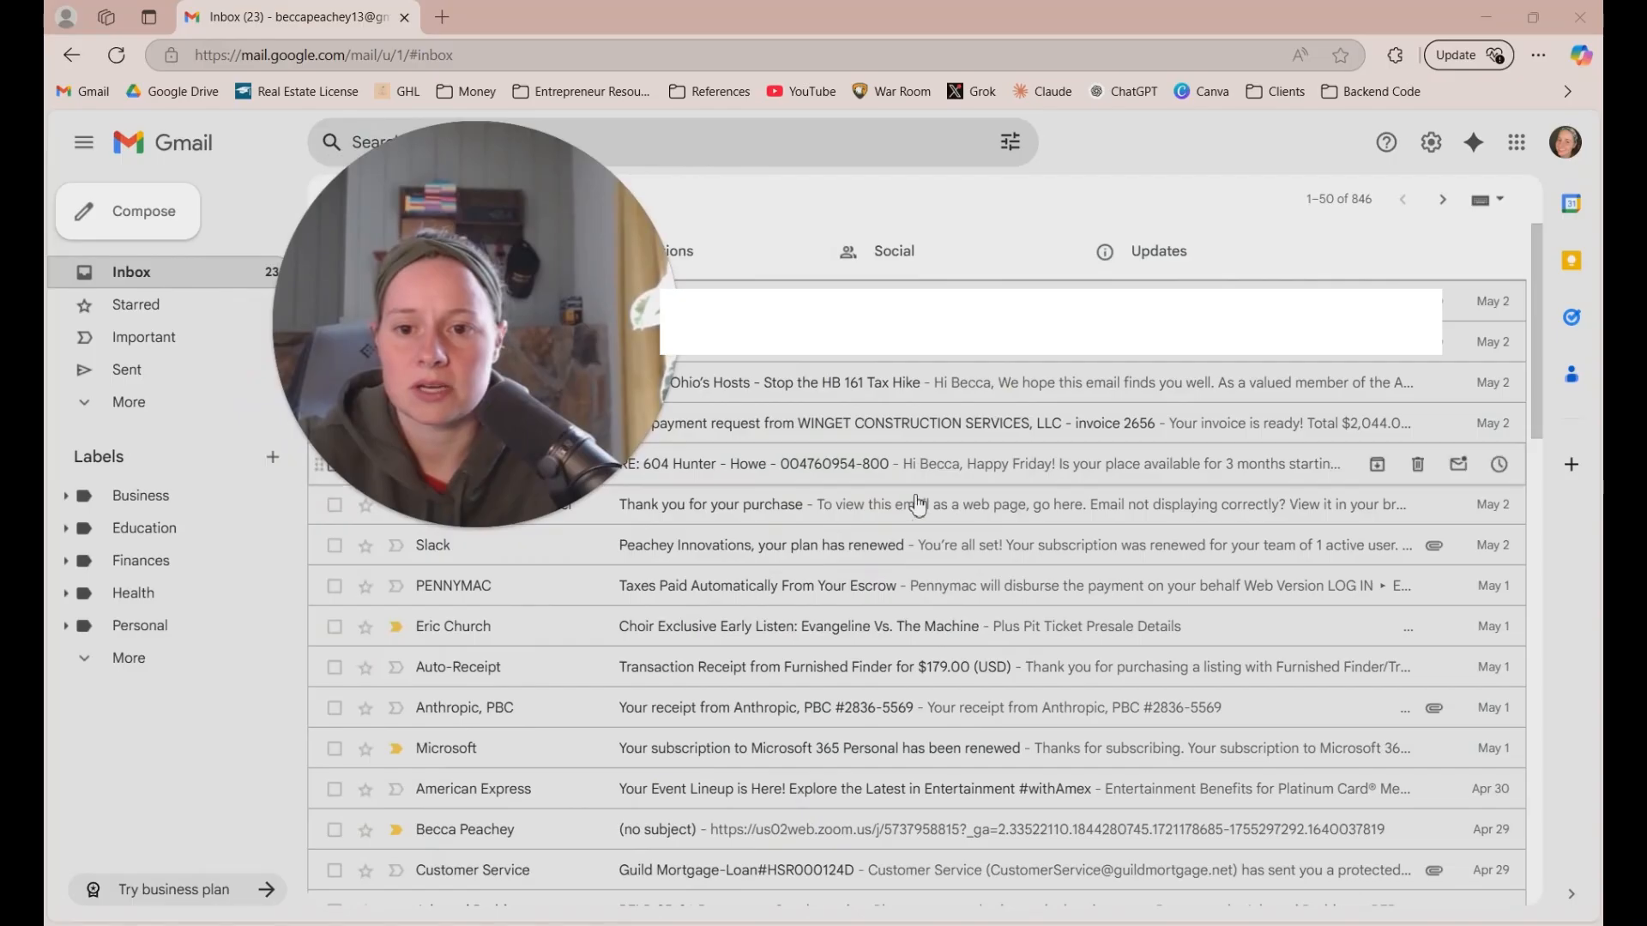
{"action": "left_click", "coordinate": [442, 557]}
{"action": "left_click_drag", "start_coordinate": [525, 329], "coordinate": [436, 400]}
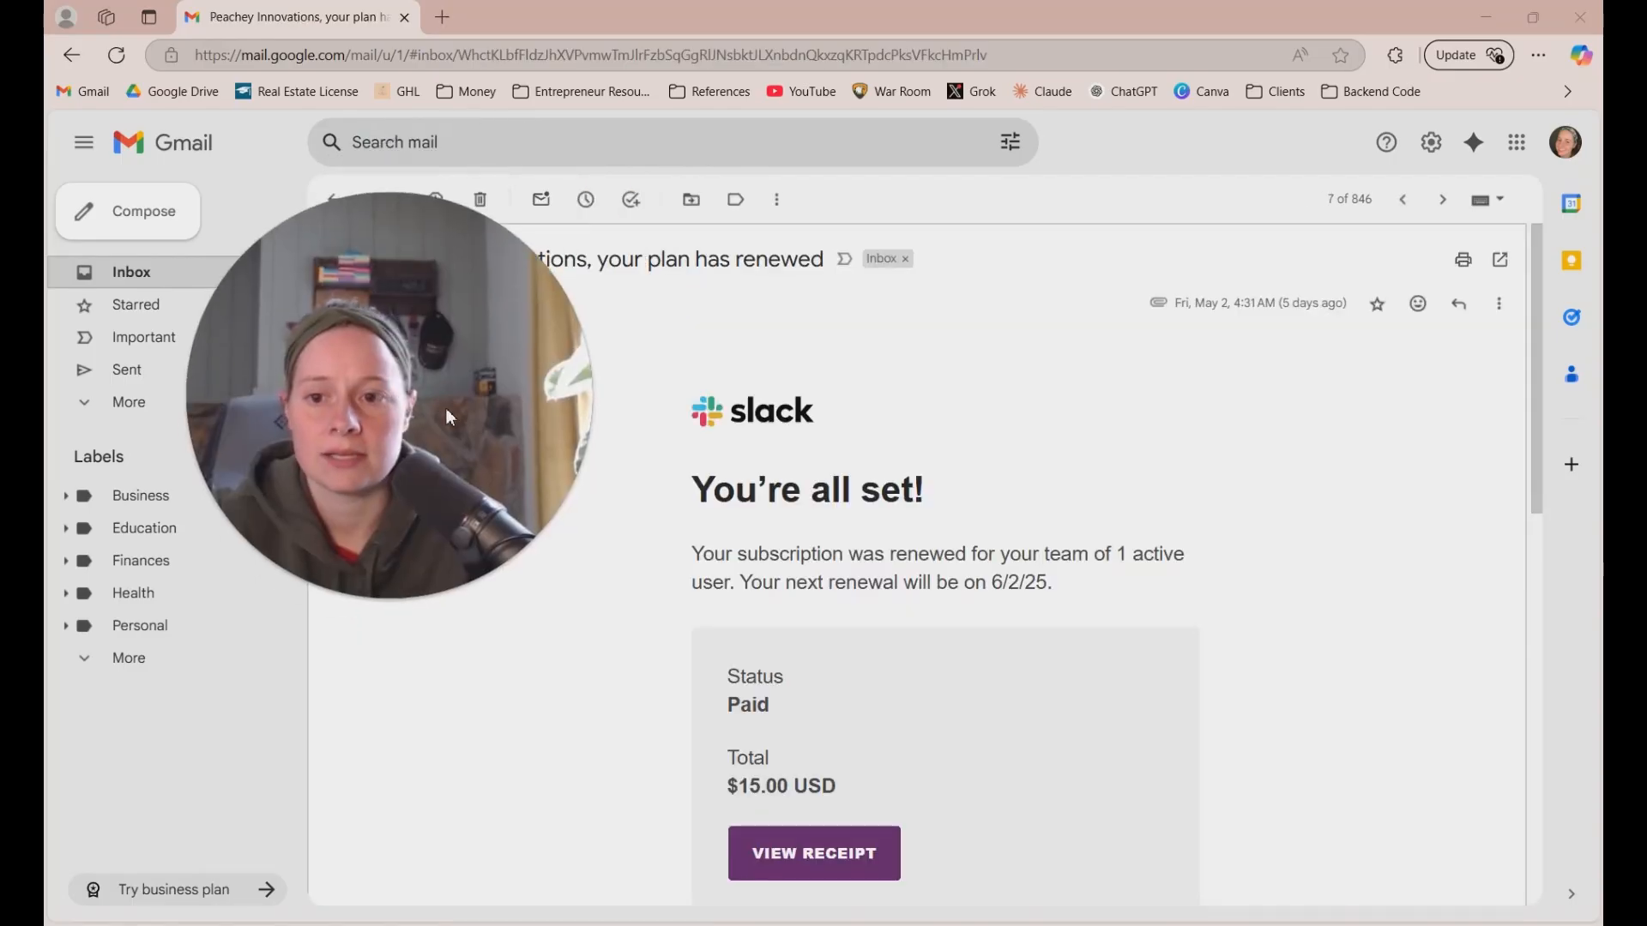
Start a filter for messages like the open Slack email
{"action": "left_click", "coordinate": [776, 199]}
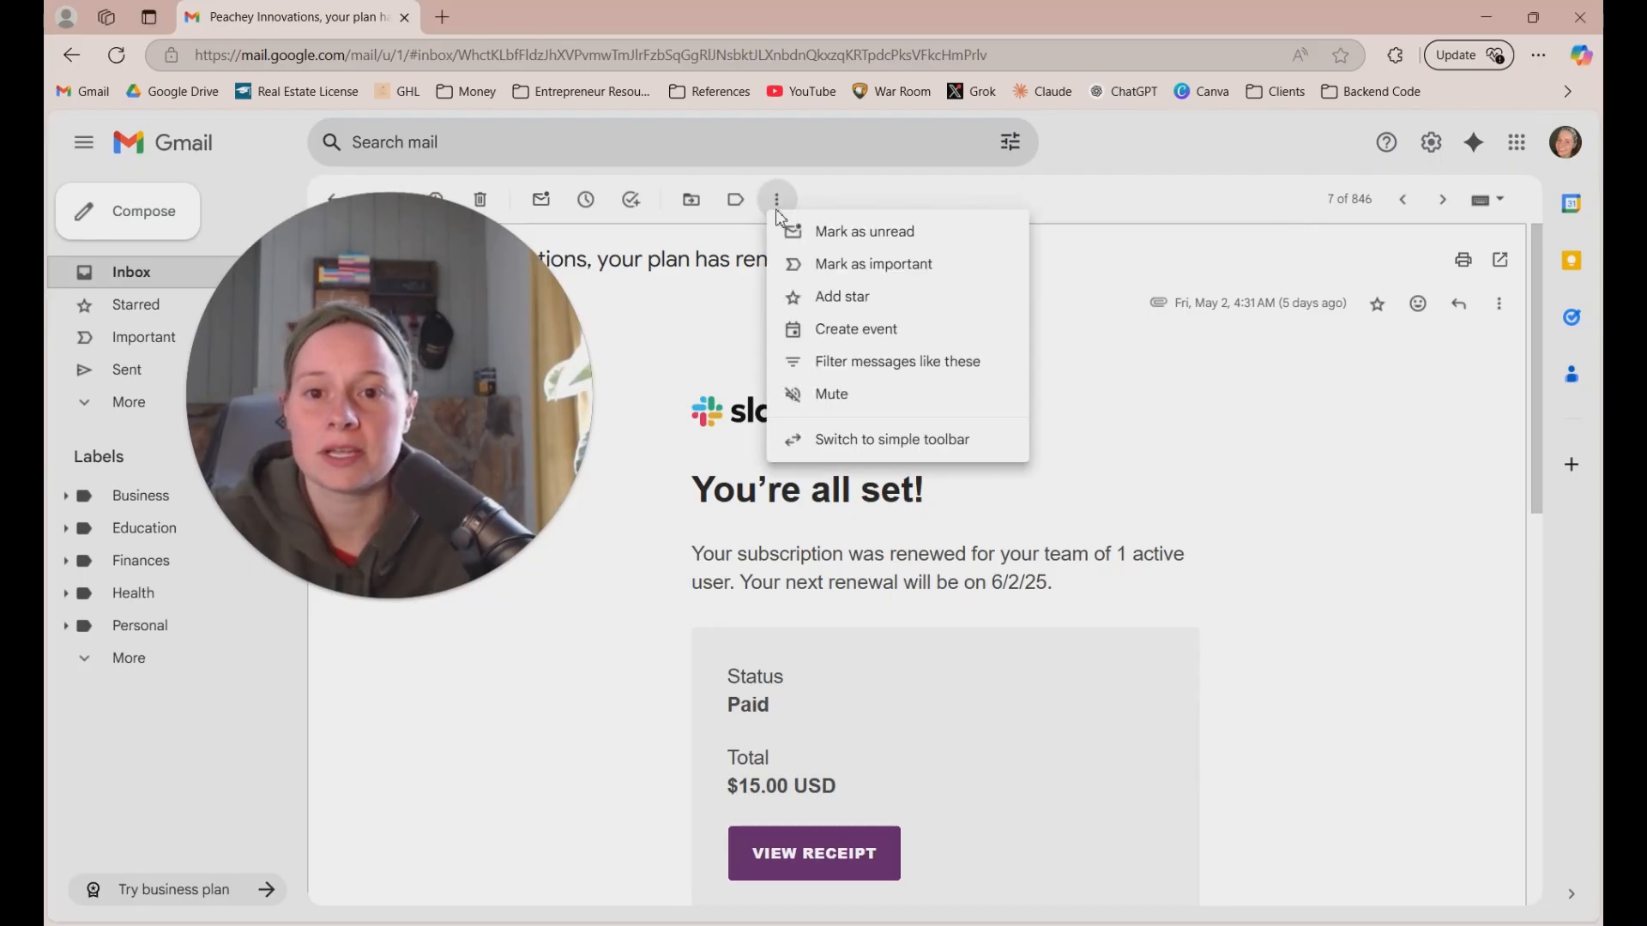
{"action": "left_click_drag", "start_coordinate": [471, 348], "coordinate": [296, 712]}
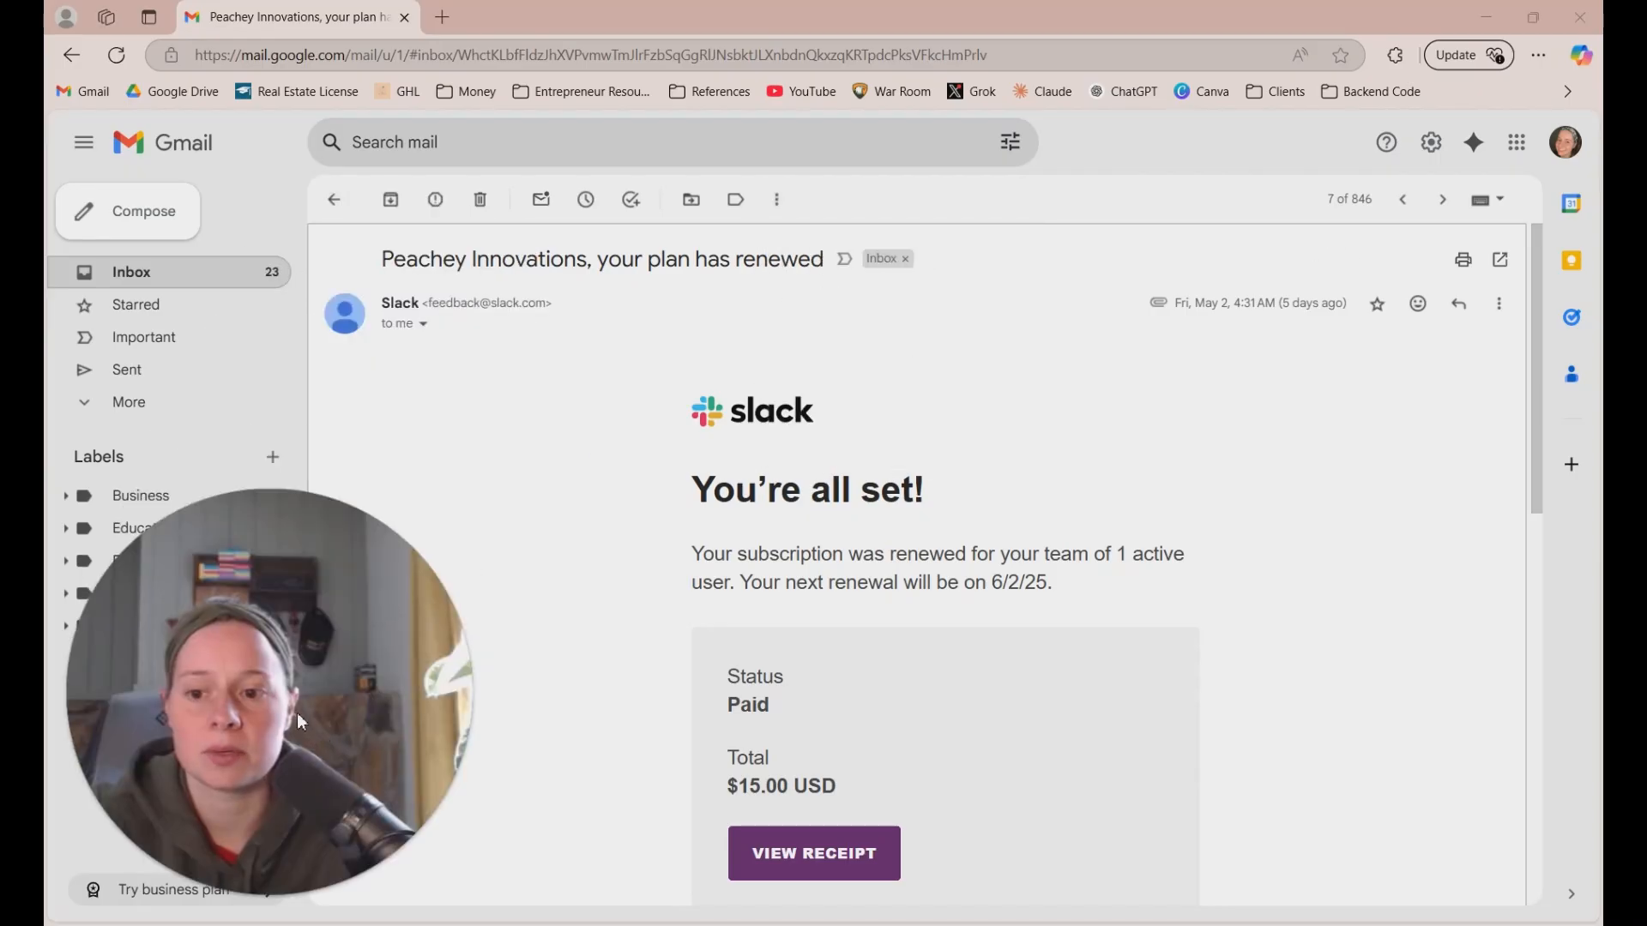
{"action": "left_click", "coordinate": [773, 198]}
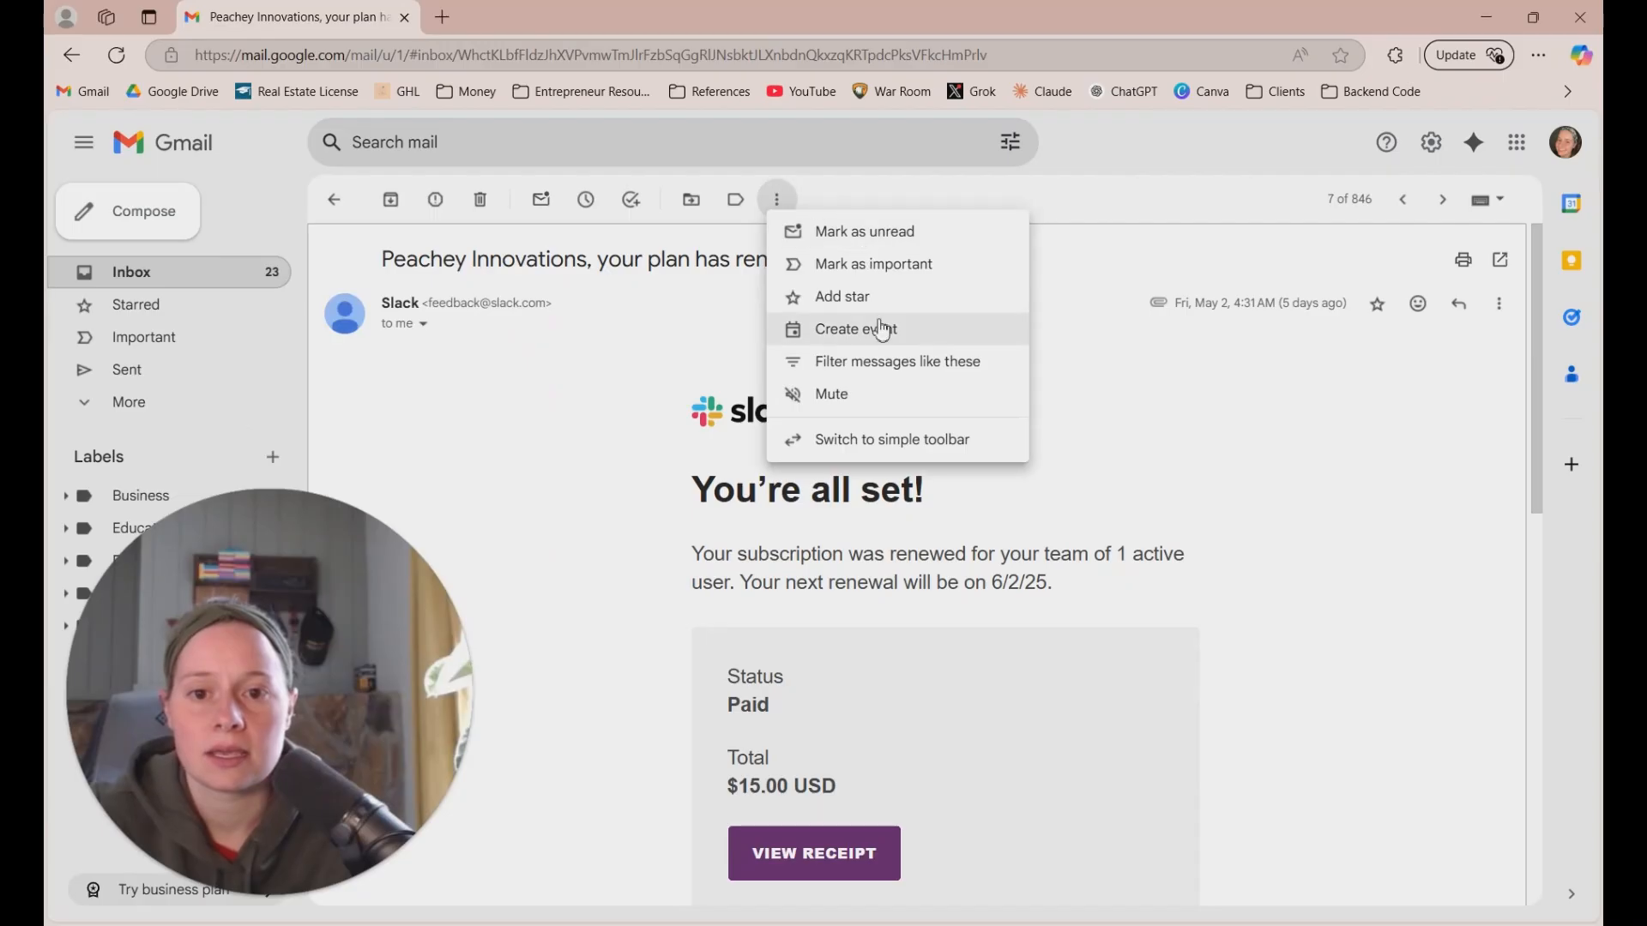
{"action": "left_click", "coordinate": [880, 361]}
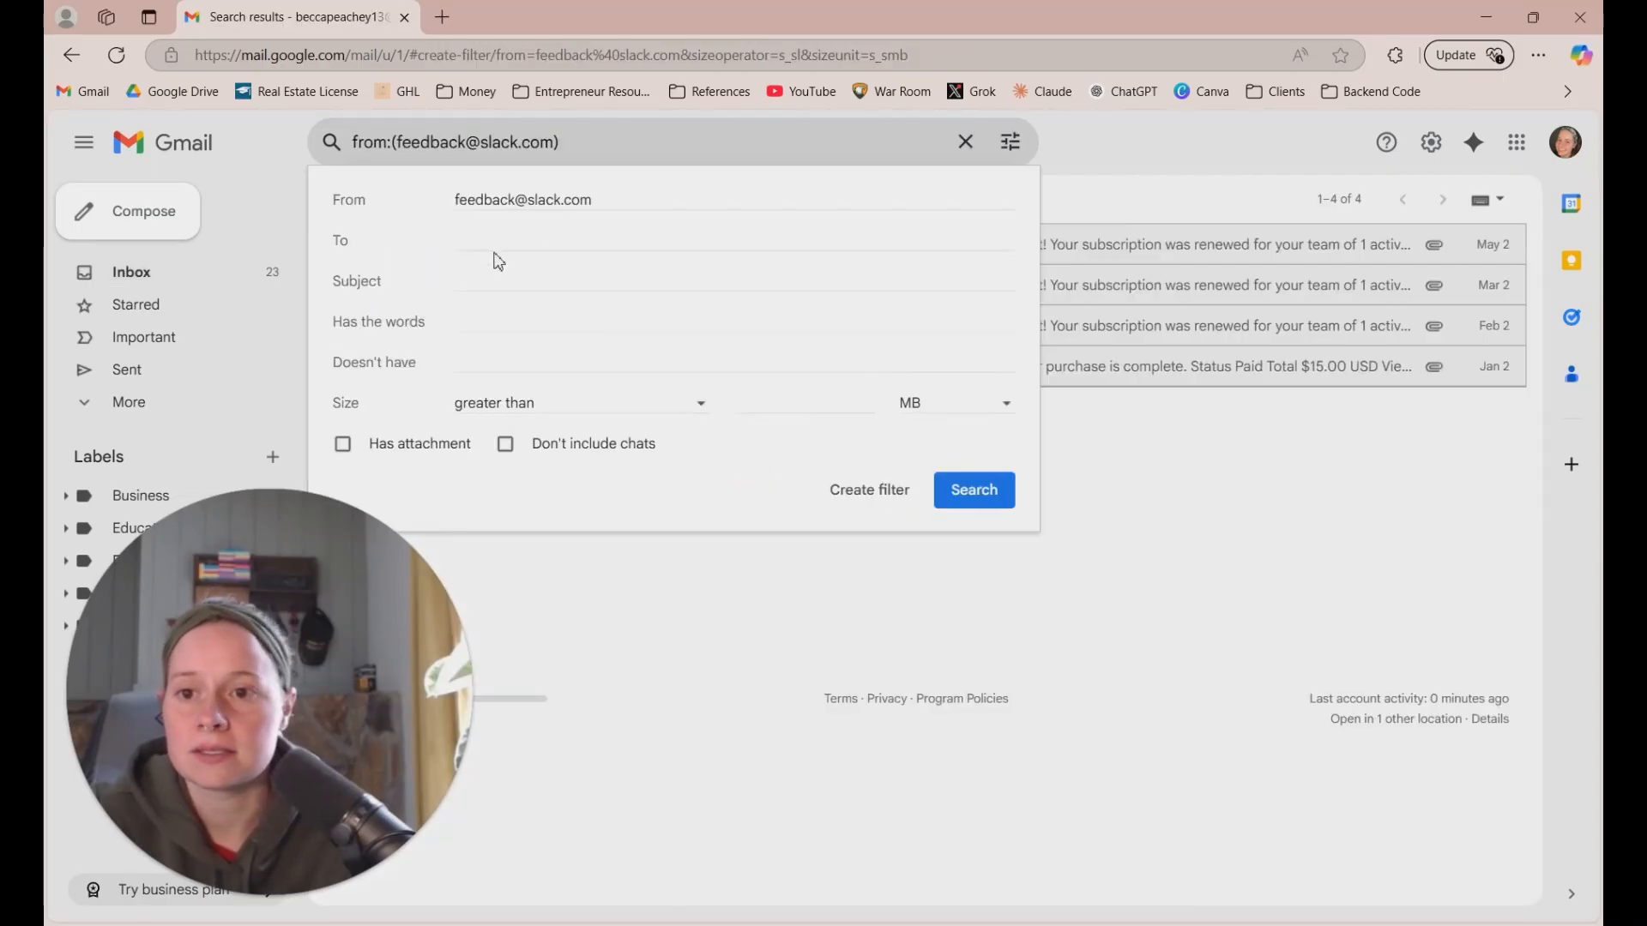
{"action": "left_click", "coordinate": [502, 236]}
{"action": "left_click", "coordinate": [462, 281]}
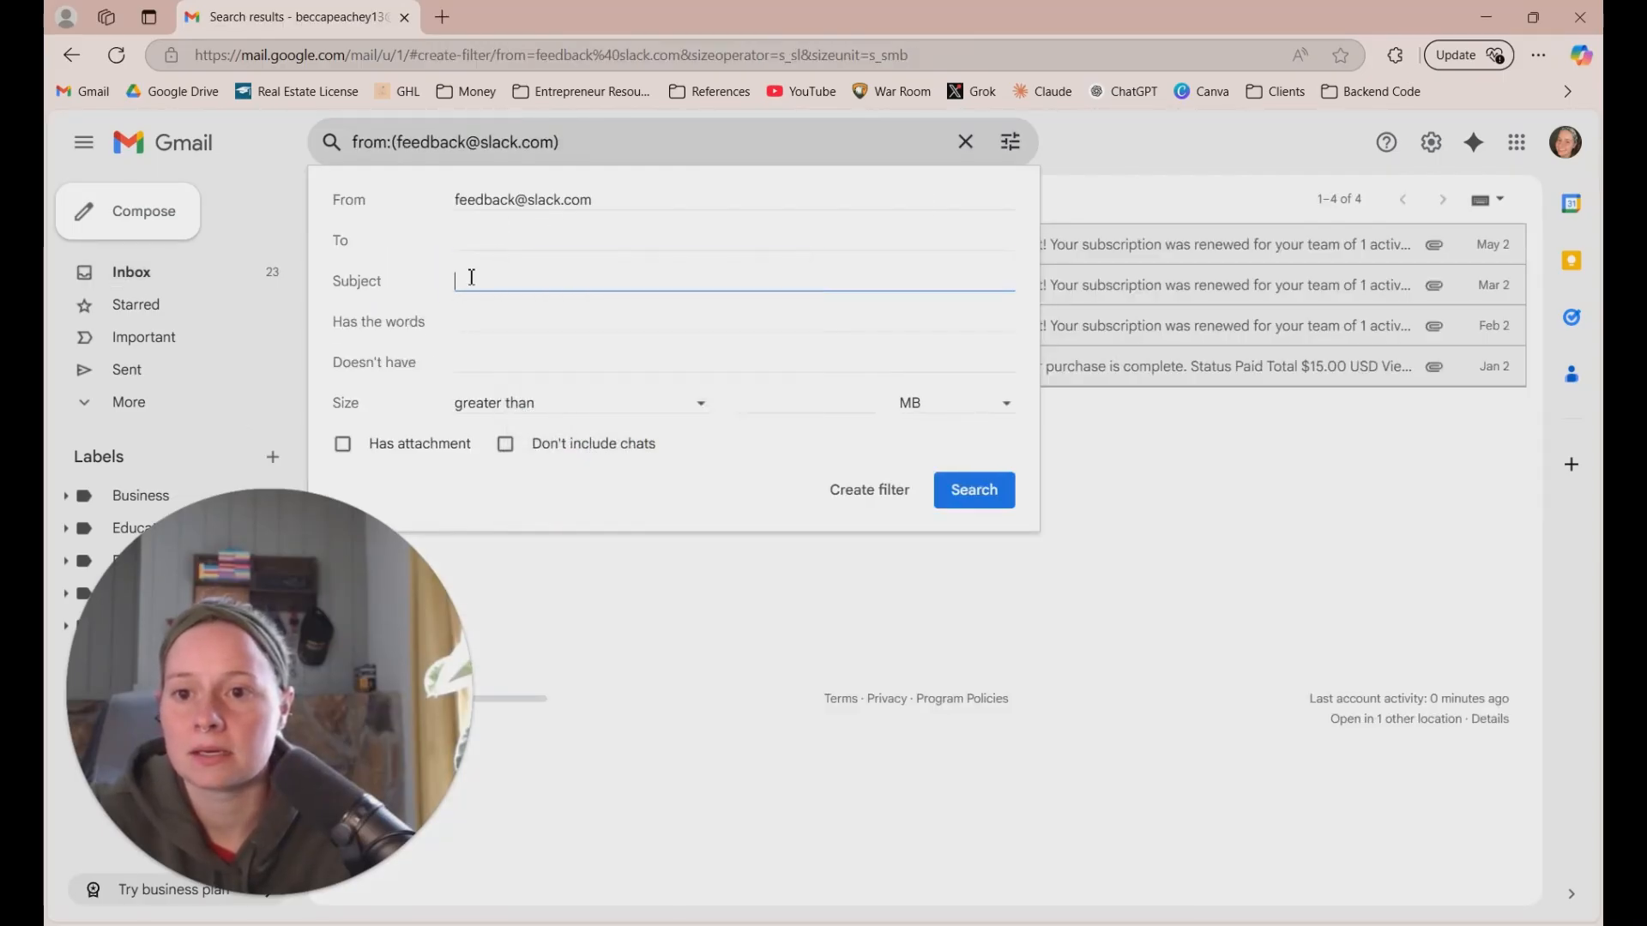
{"action": "left_click", "coordinate": [1232, 625]}
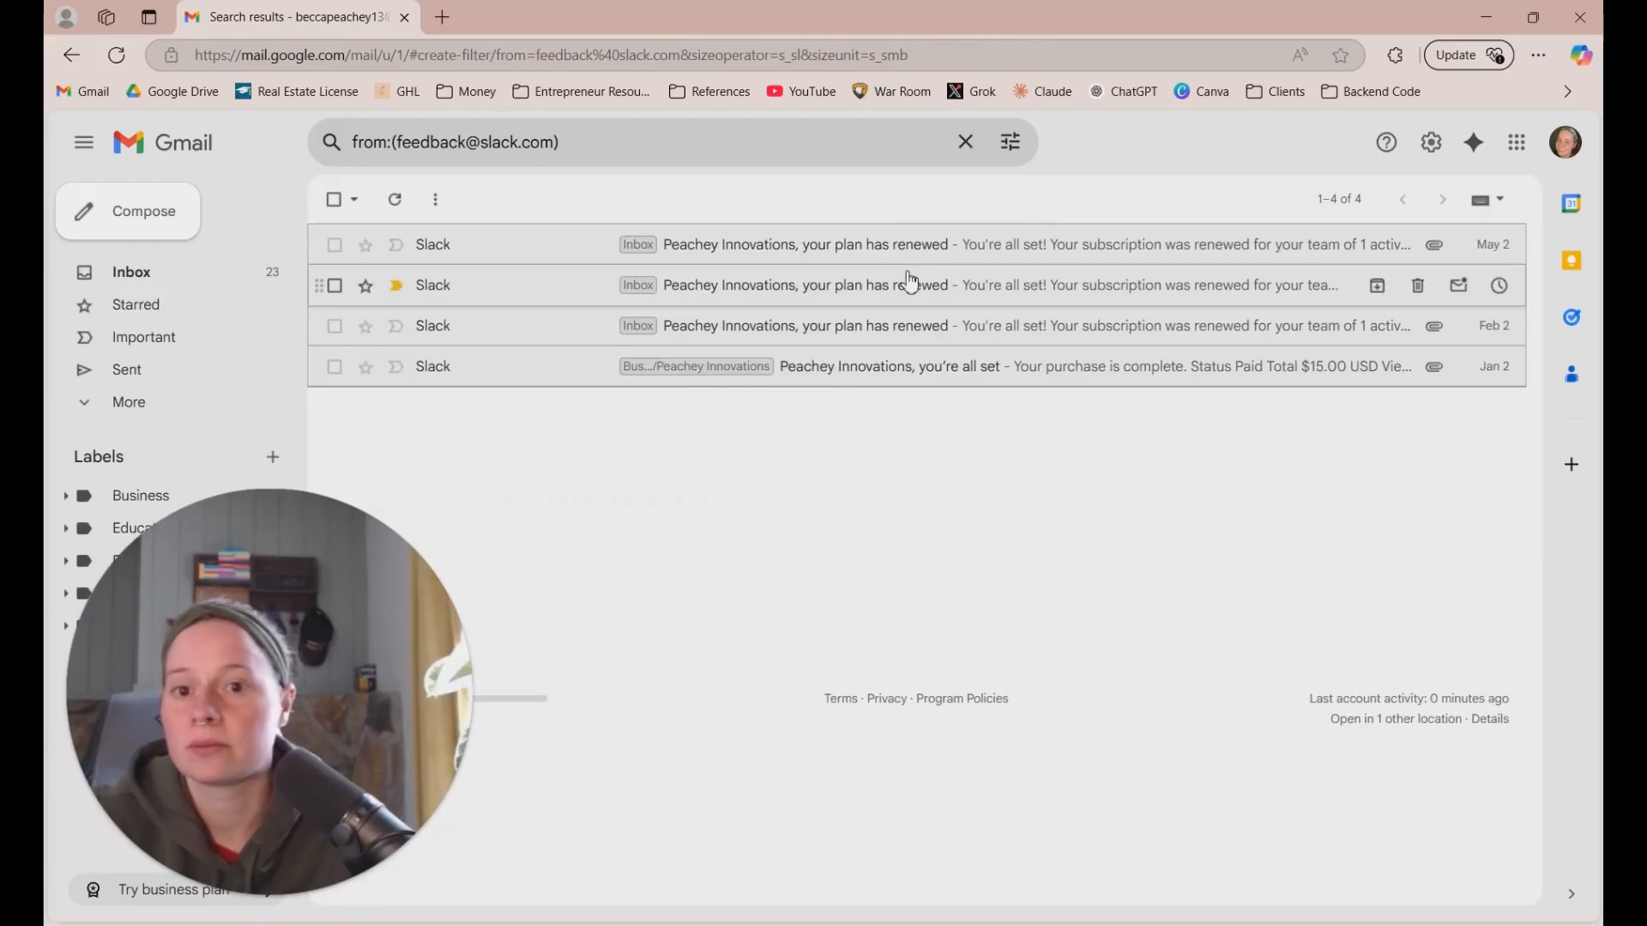
{"action": "left_click", "coordinate": [436, 199]}
{"action": "left_click", "coordinate": [941, 191]}
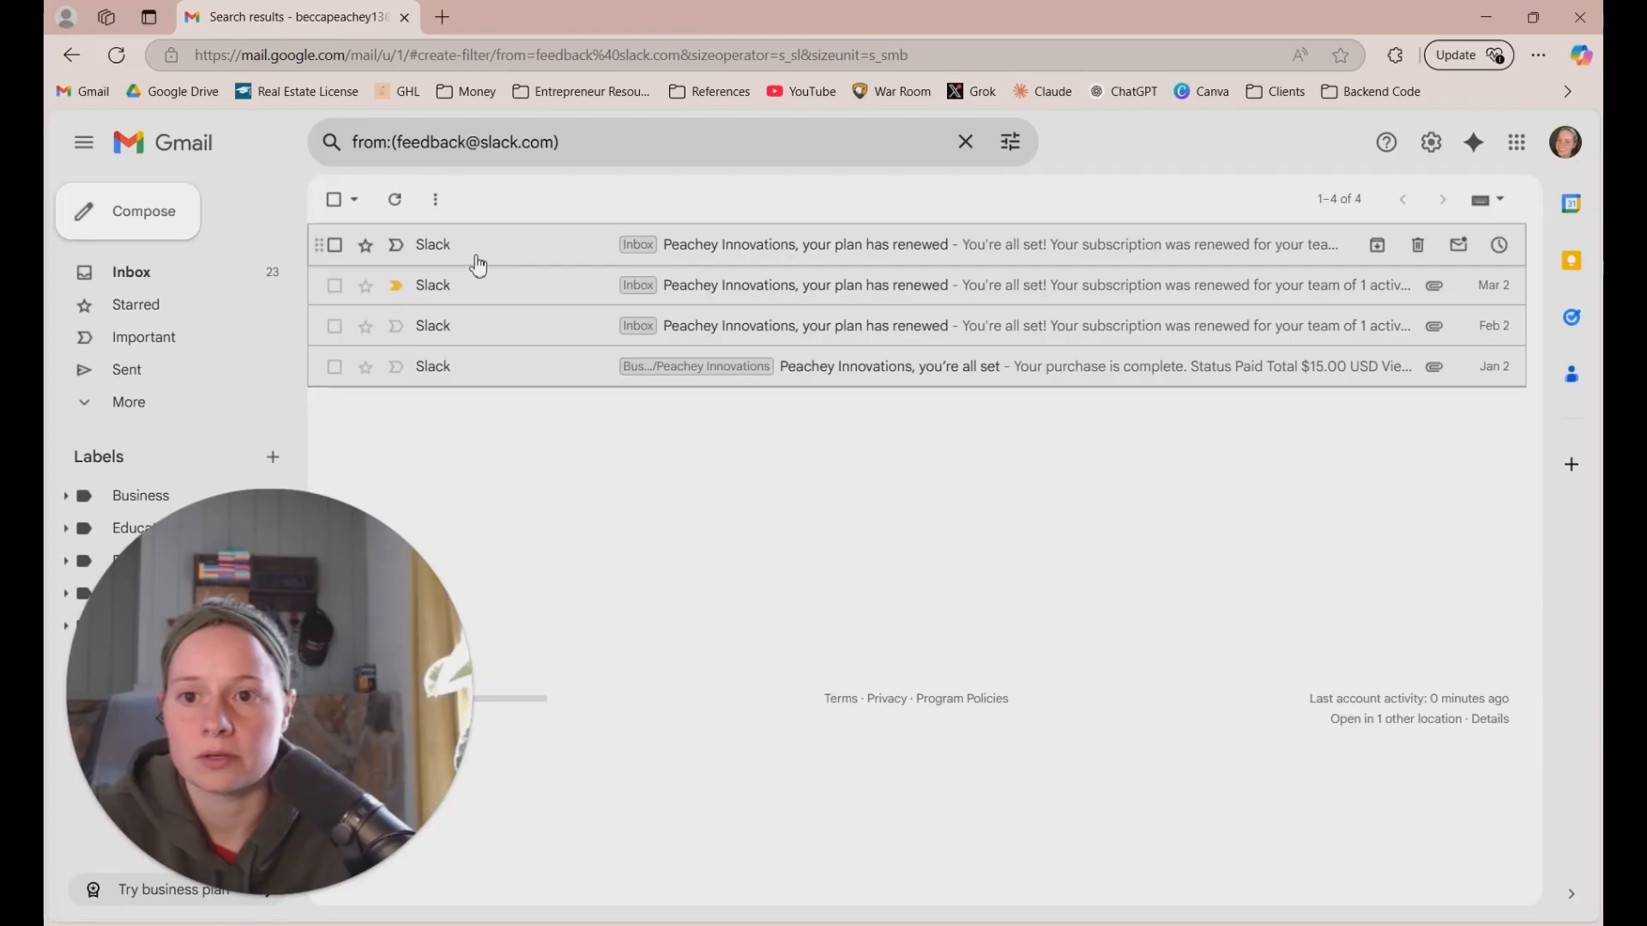
Reopen the Slack sender's filter criteria, require the words "plan has renewed", and search for matching emails
{"action": "left_click", "coordinate": [1007, 144]}
{"action": "left_click", "coordinate": [525, 324]}
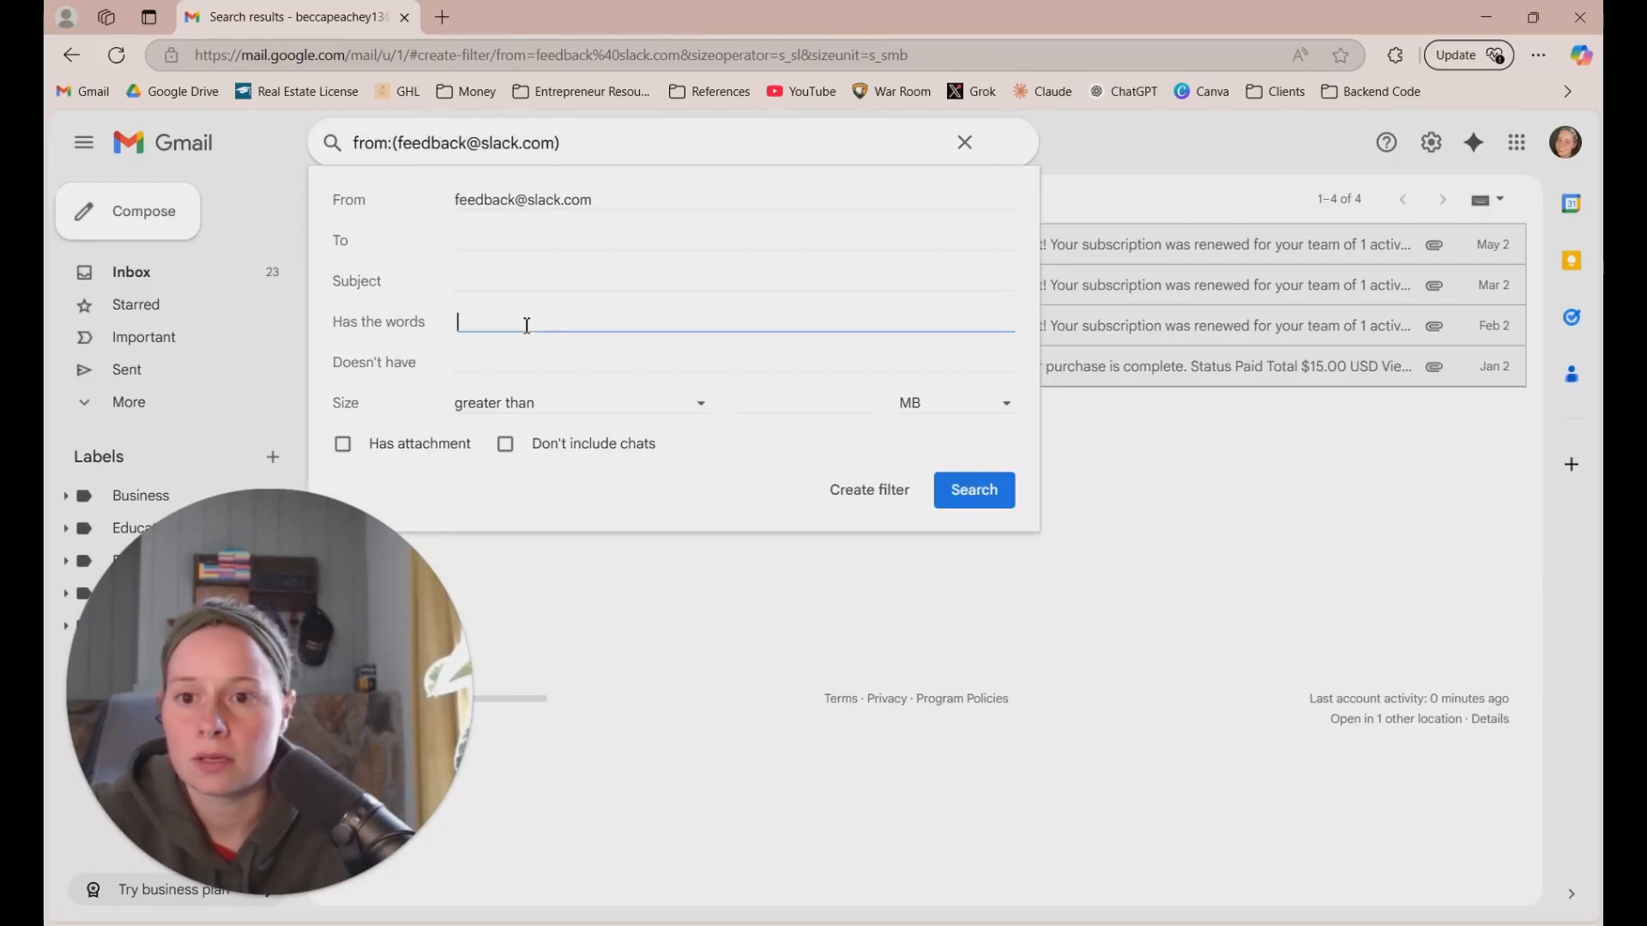
{"action": "type", "text": "plan hg"}
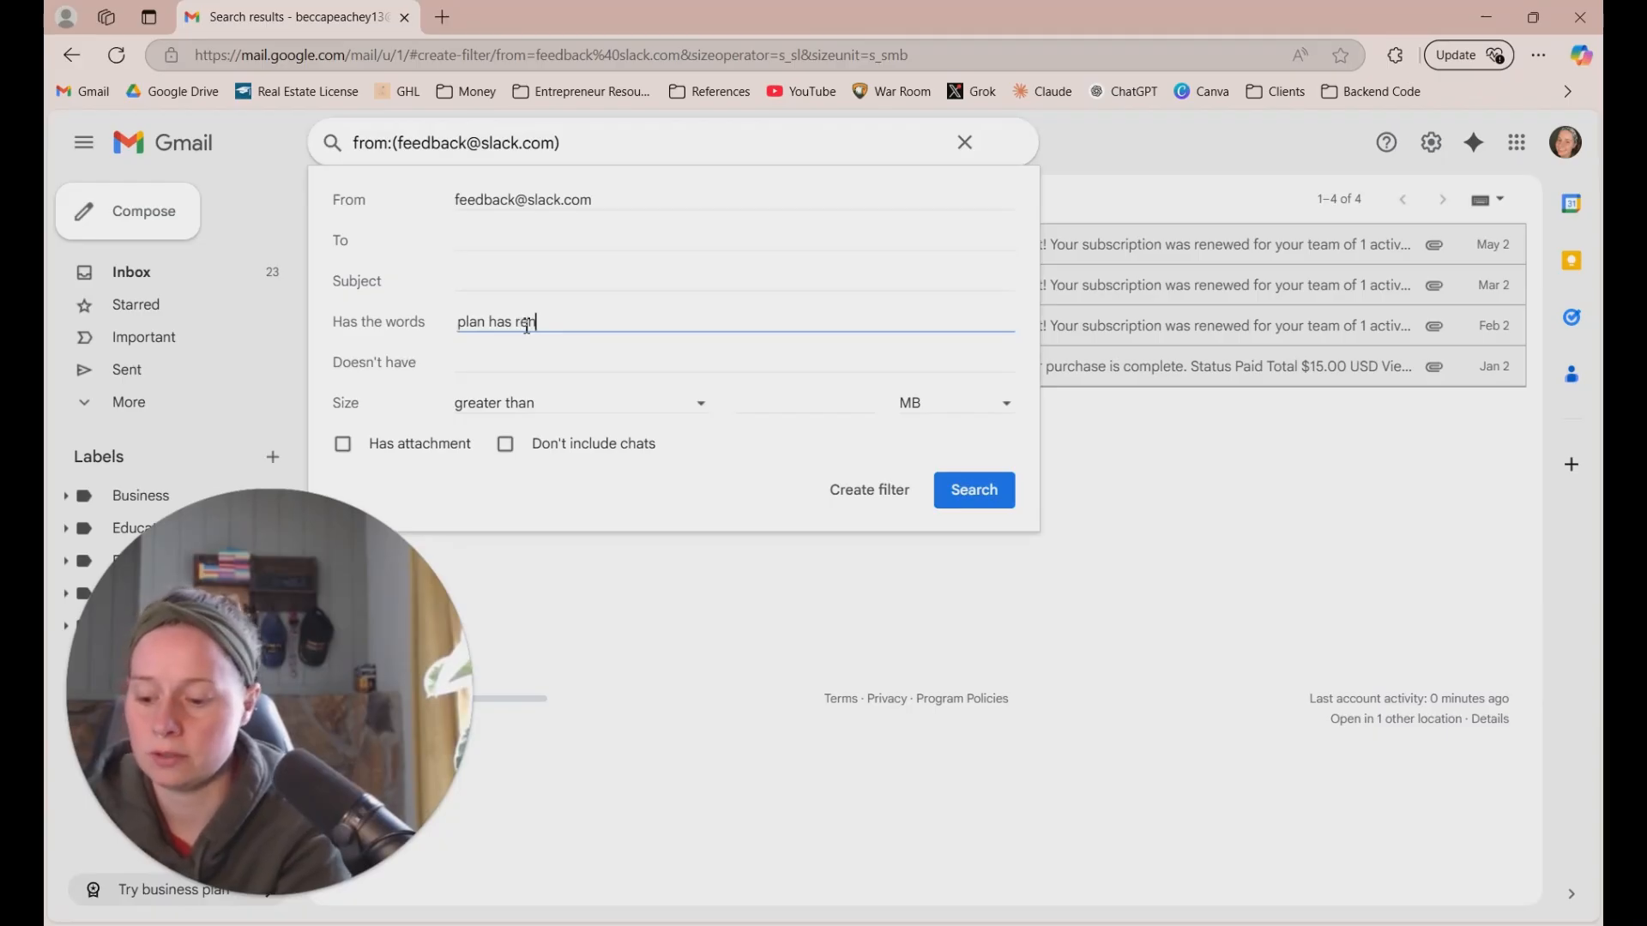
{"action": "type", "text": "s renewed"}
{"action": "left_click", "coordinate": [961, 496]}
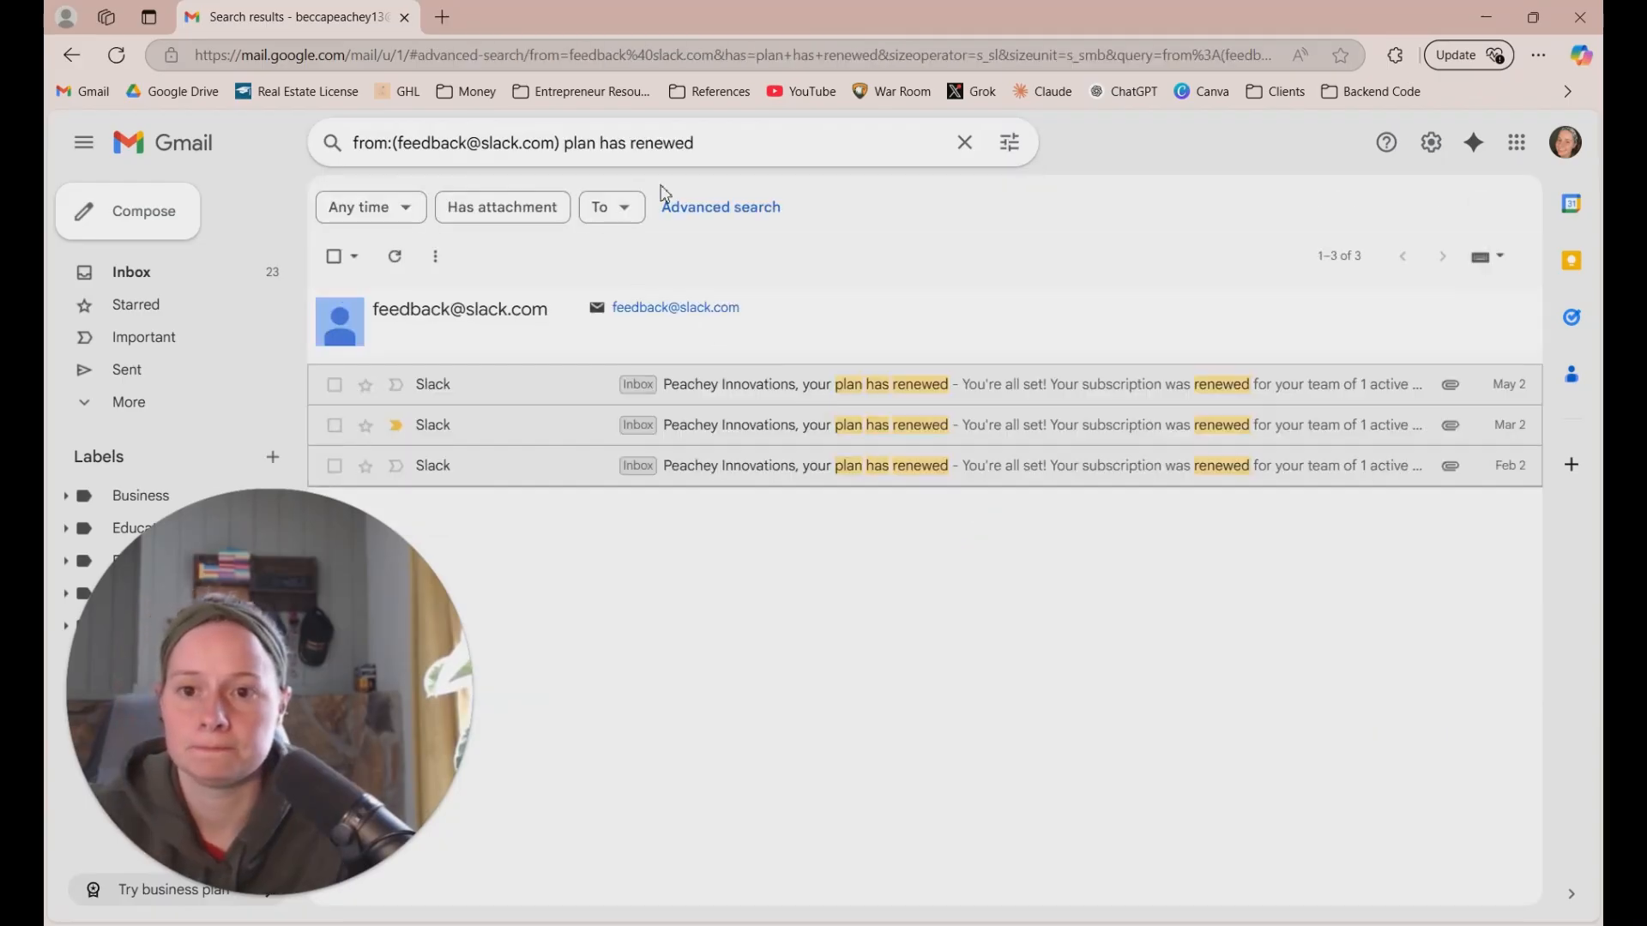
Create the Slack renewal filter: skip the inbox, mark as read, apply label Business/Peachey Innovations/Receipts, and also apply it to existing matching messages
{"action": "left_click", "coordinate": [745, 212]}
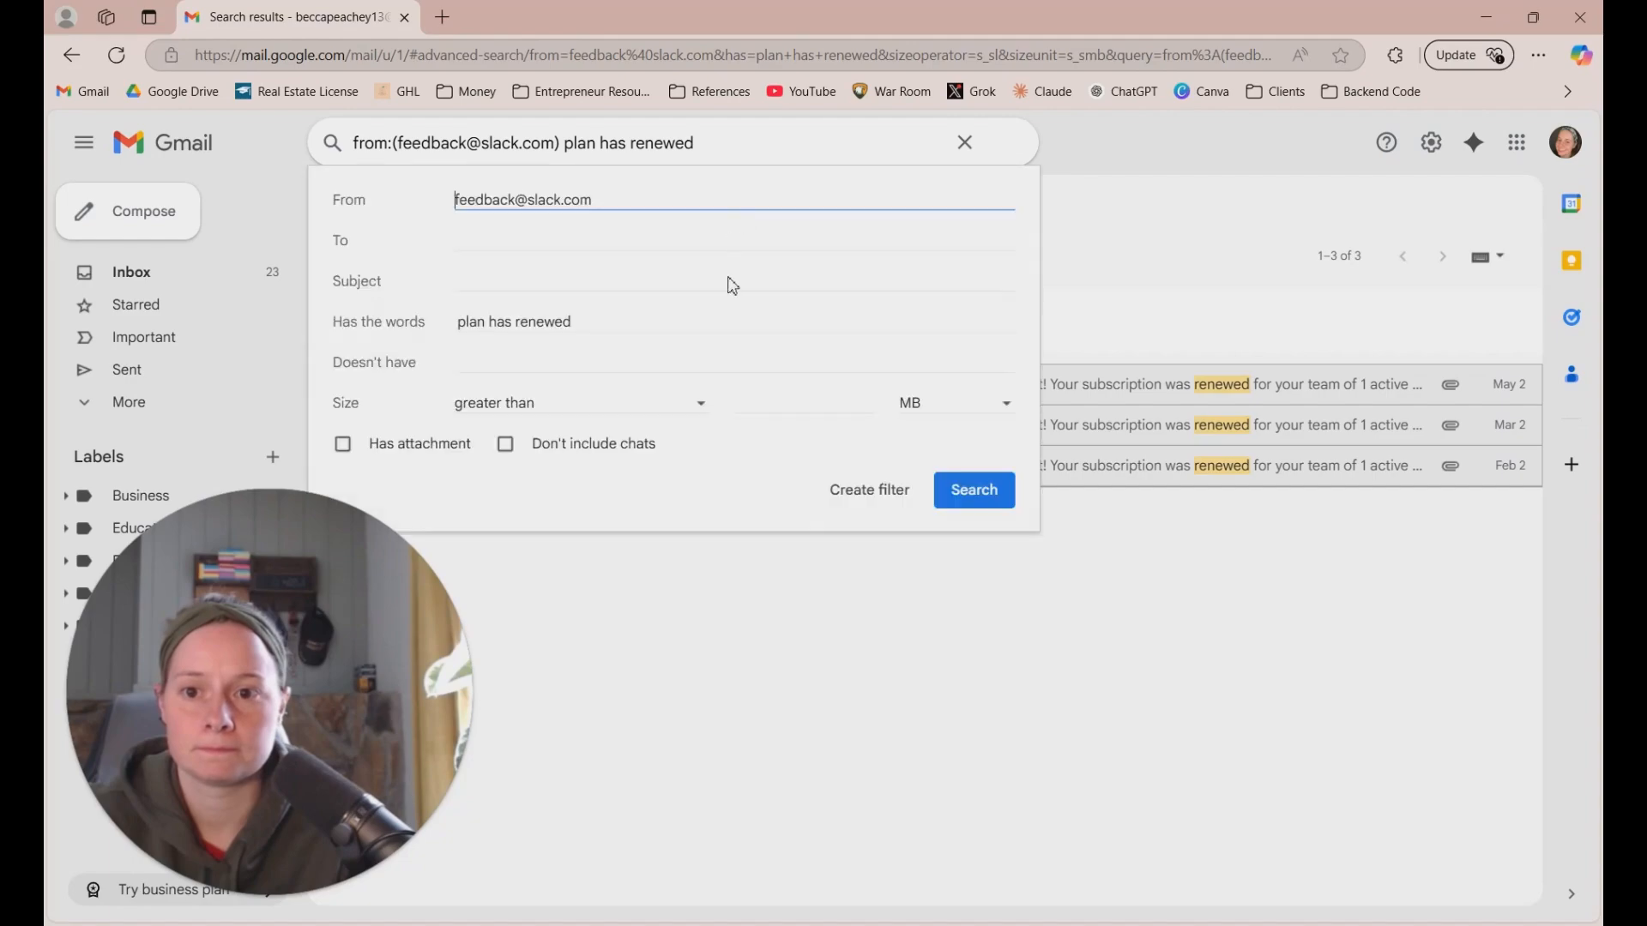
{"action": "left_click", "coordinate": [867, 497]}
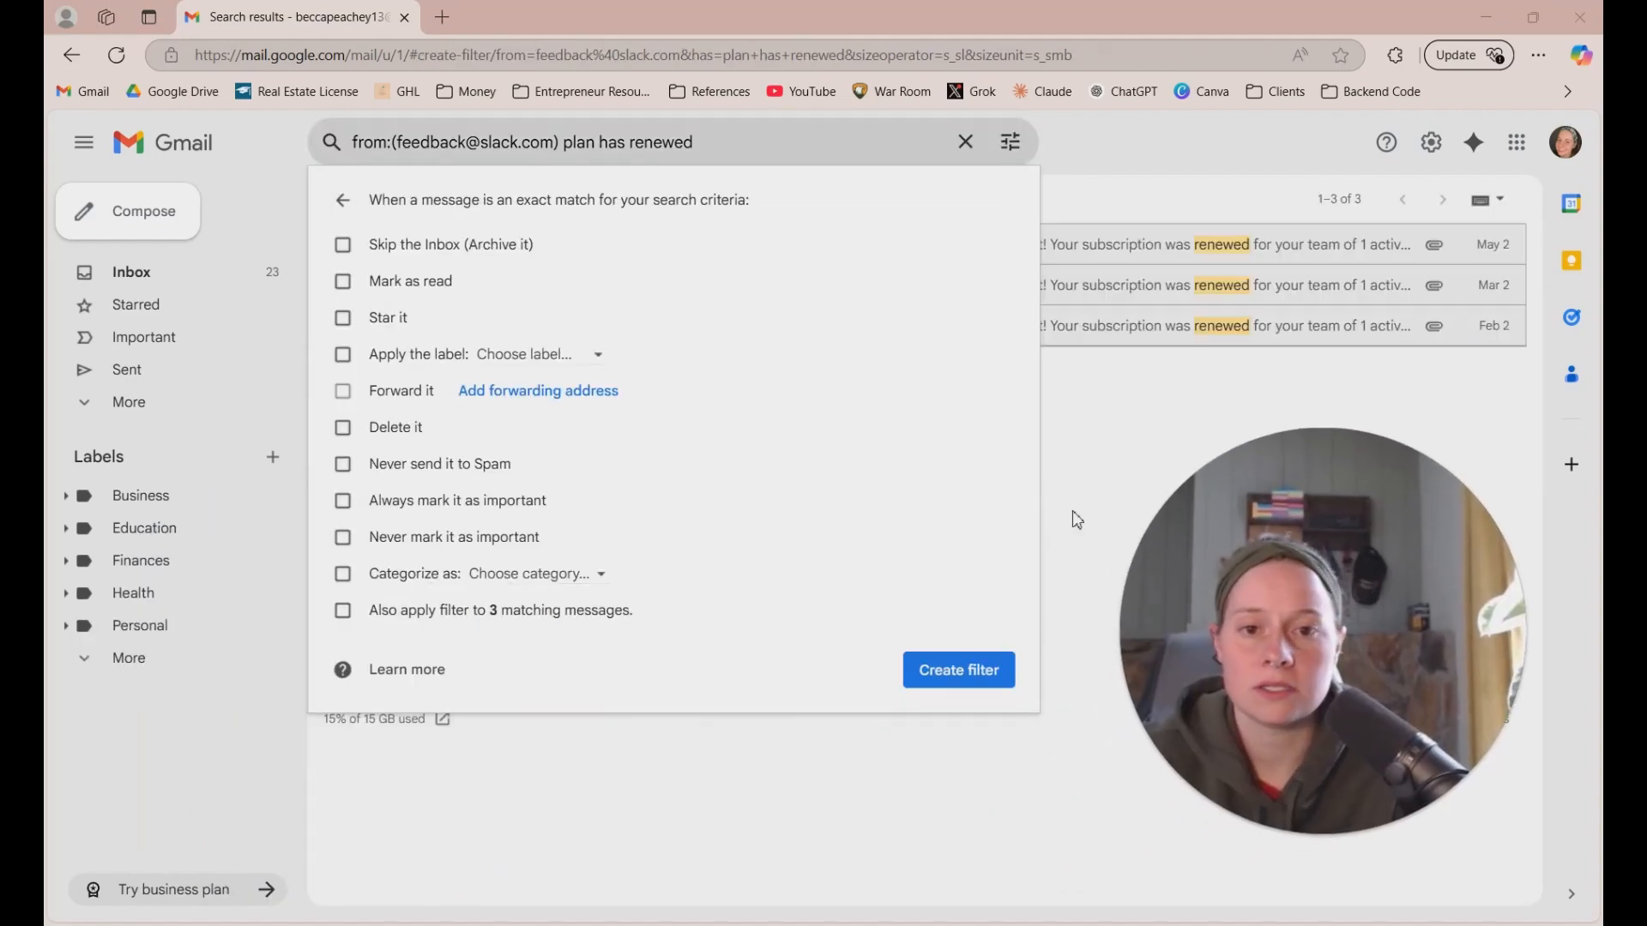
{"action": "left_click", "coordinate": [343, 244]}
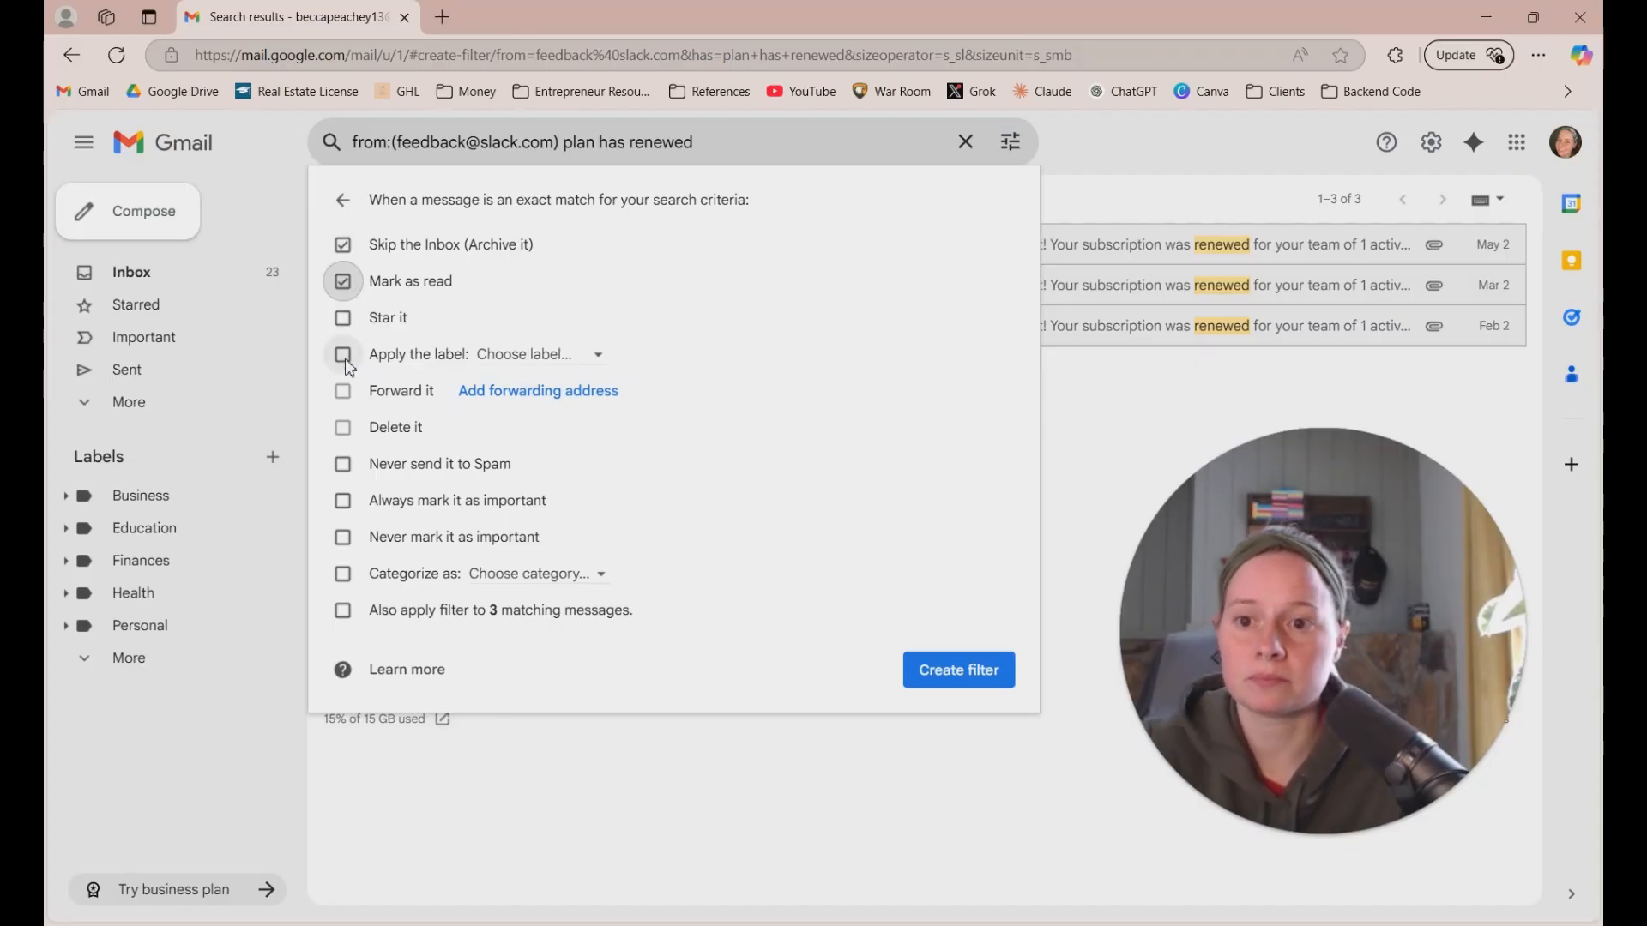
{"action": "left_click", "coordinate": [553, 360]}
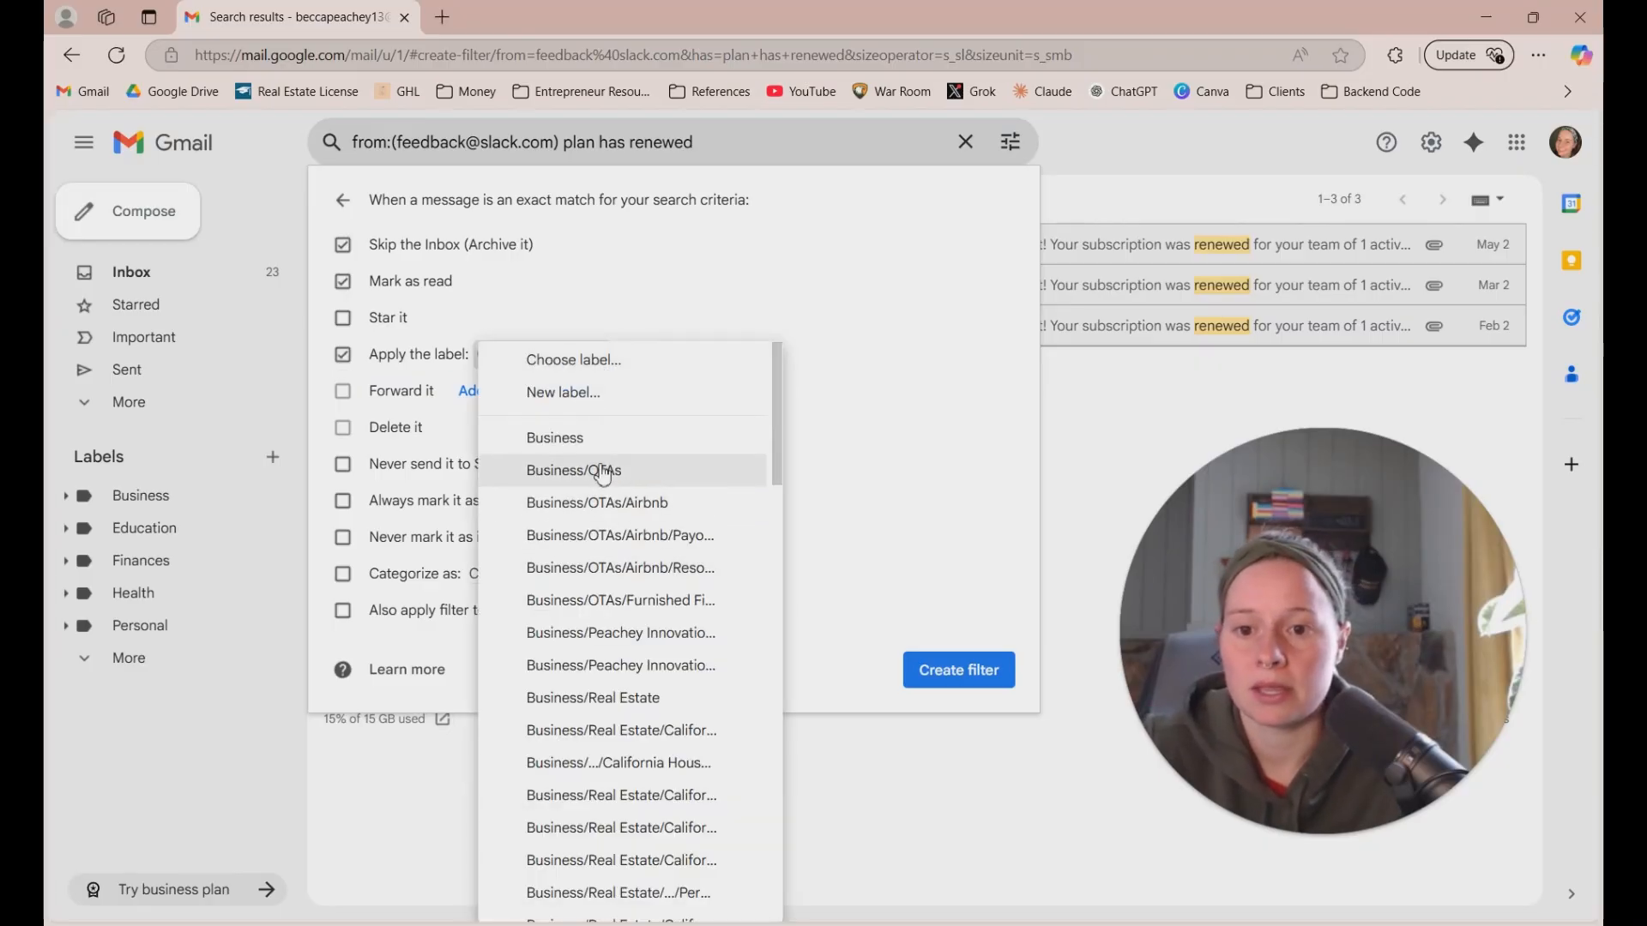
{"action": "left_click", "coordinate": [633, 675]}
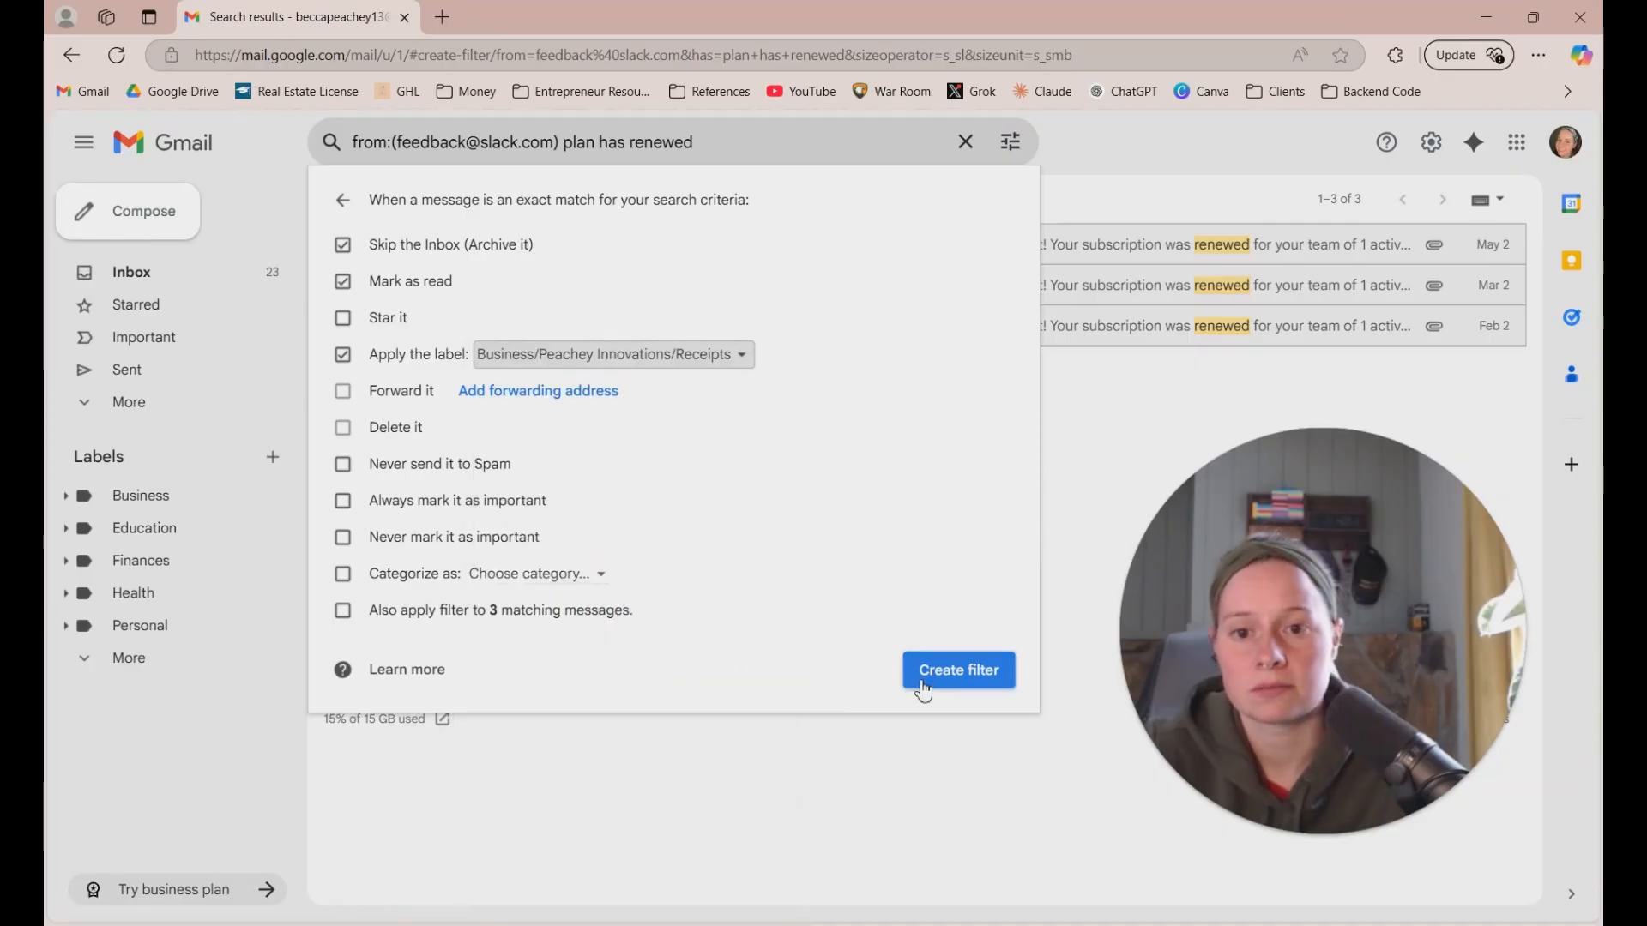
{"action": "left_click", "coordinate": [961, 678]}
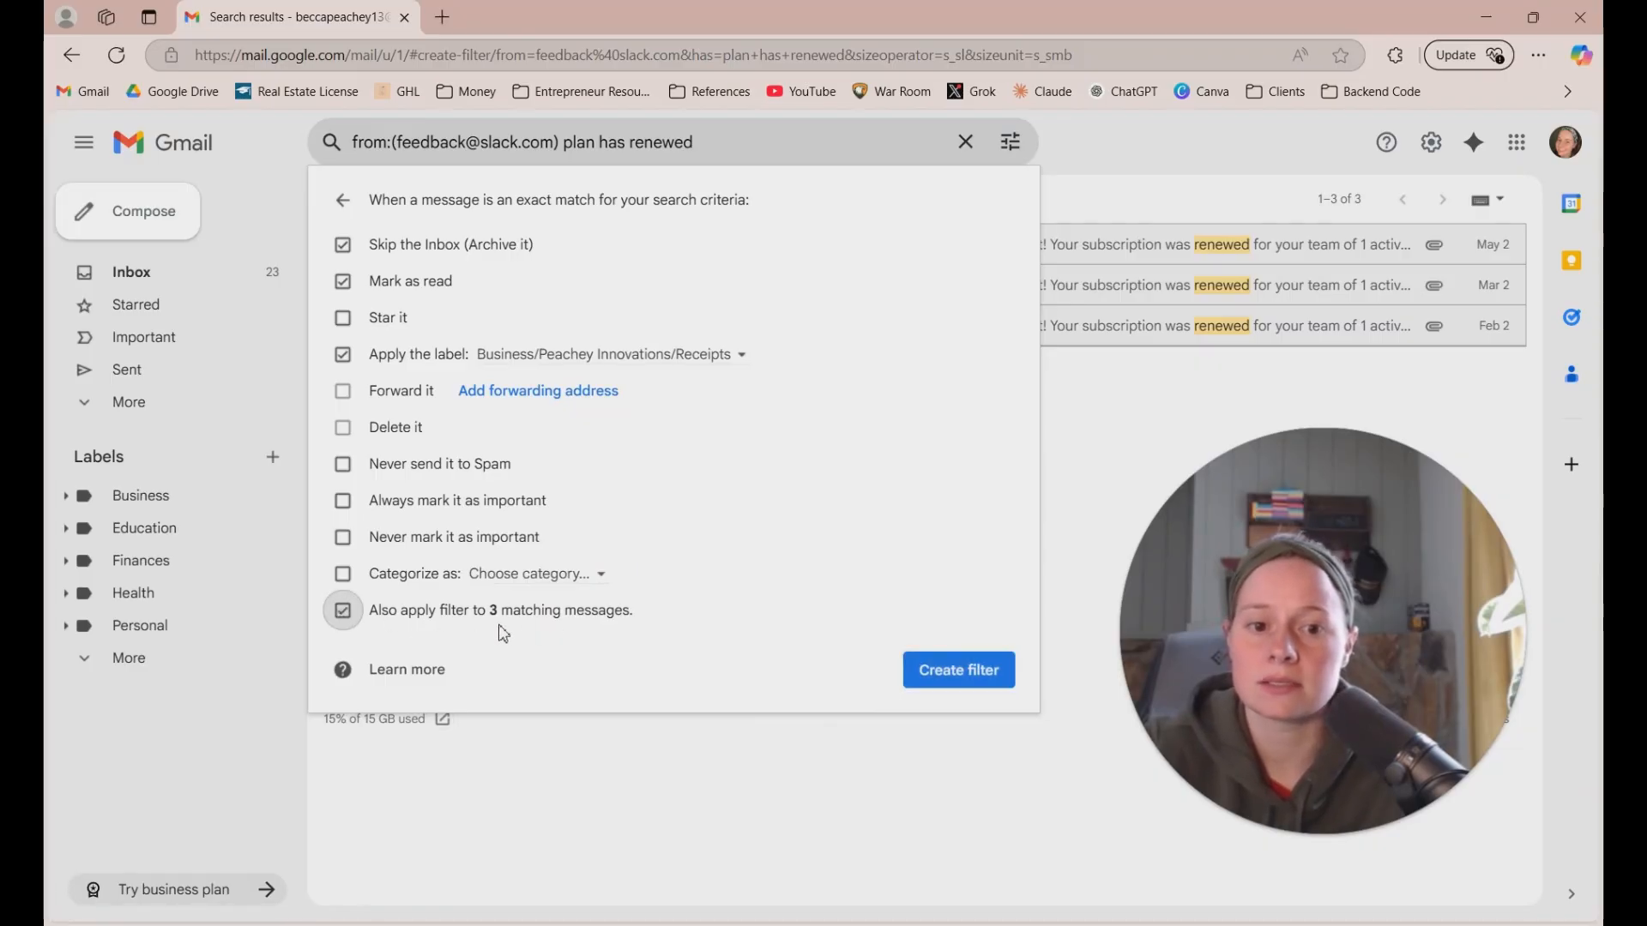
{"action": "left_click", "coordinate": [934, 682]}
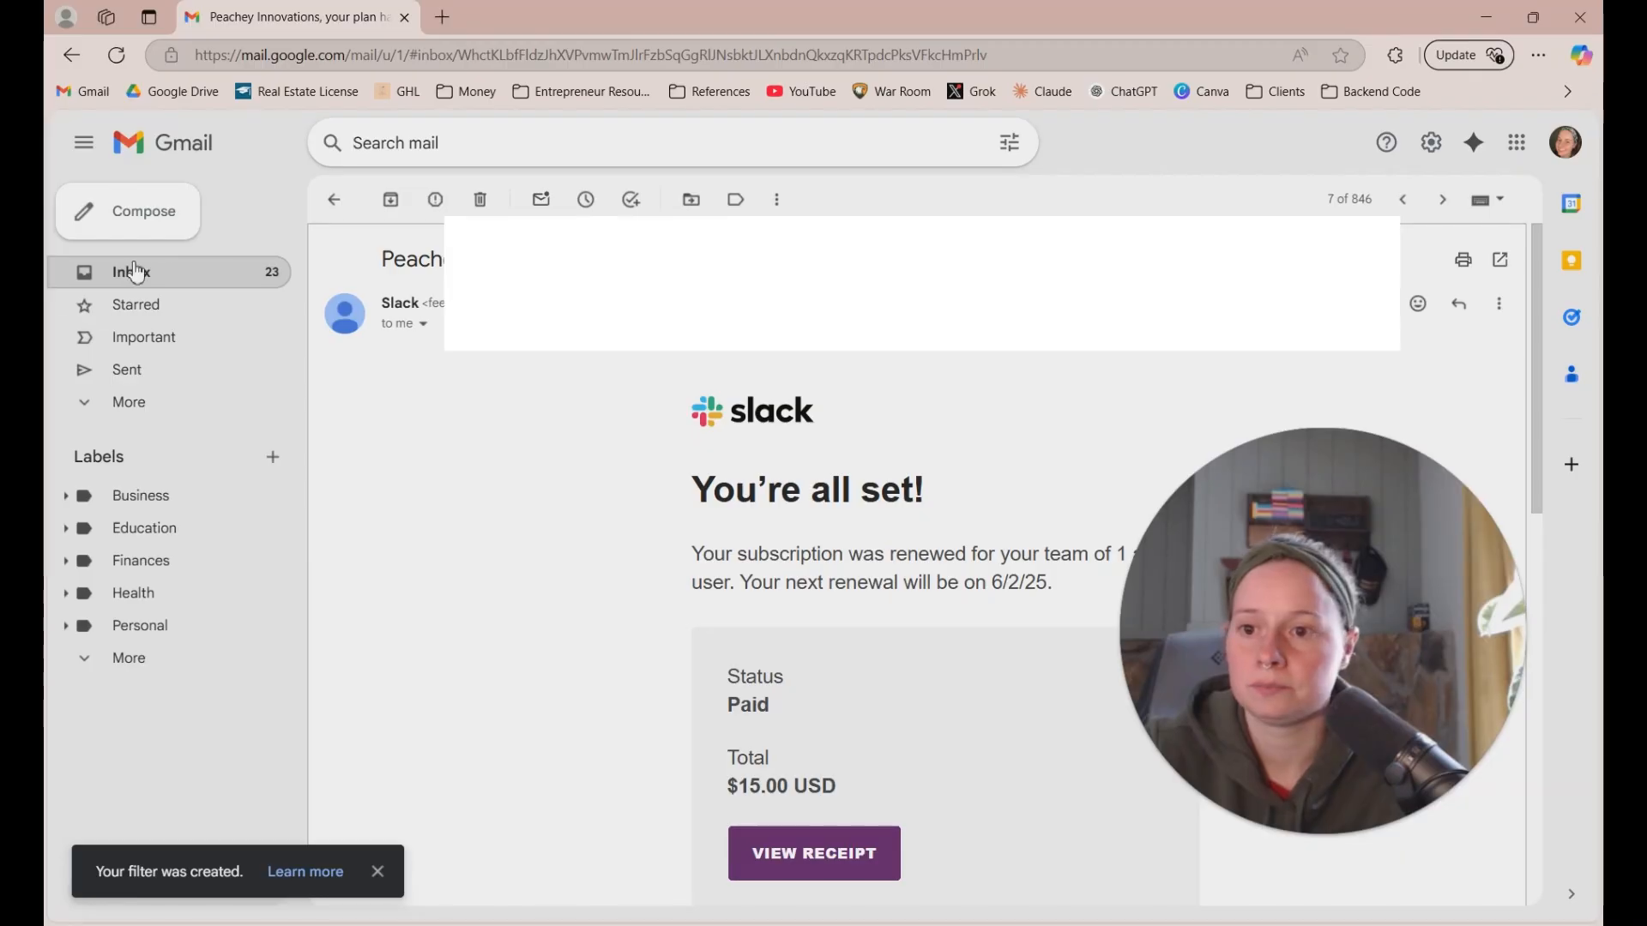
Return to the inbox, open the newest Alacrity Solutions email, and start a filter for messages like it
{"action": "left_click", "coordinate": [133, 273]}
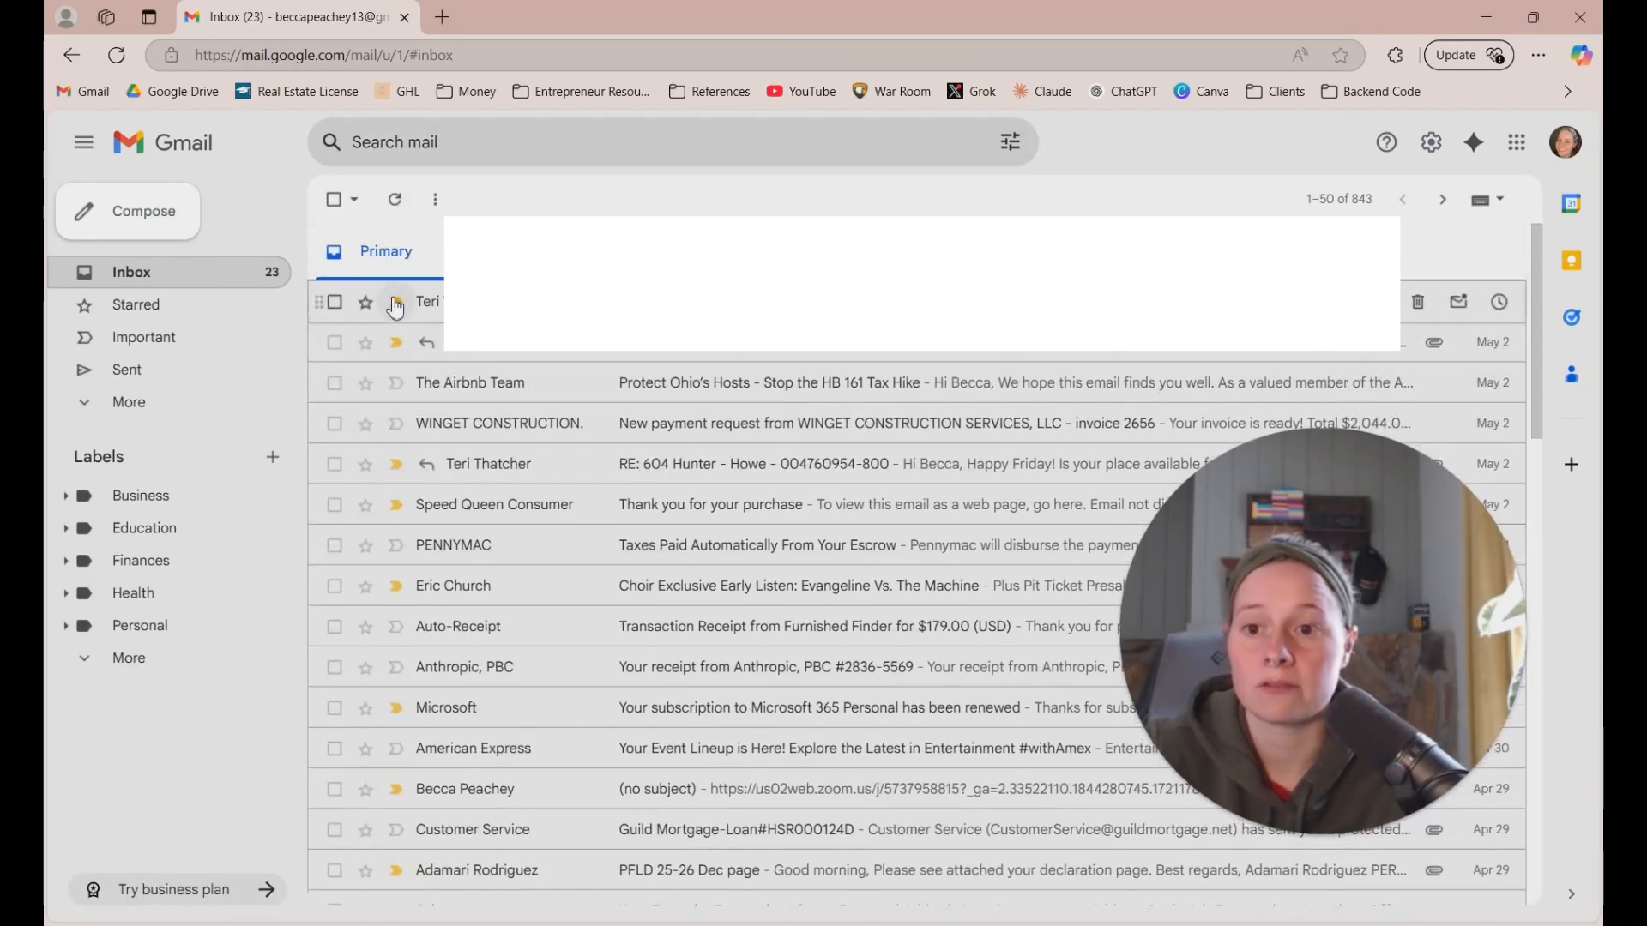
{"action": "left_click_drag", "start_coordinate": [1391, 586], "coordinate": [853, 341]}
{"action": "left_click", "coordinate": [334, 302]}
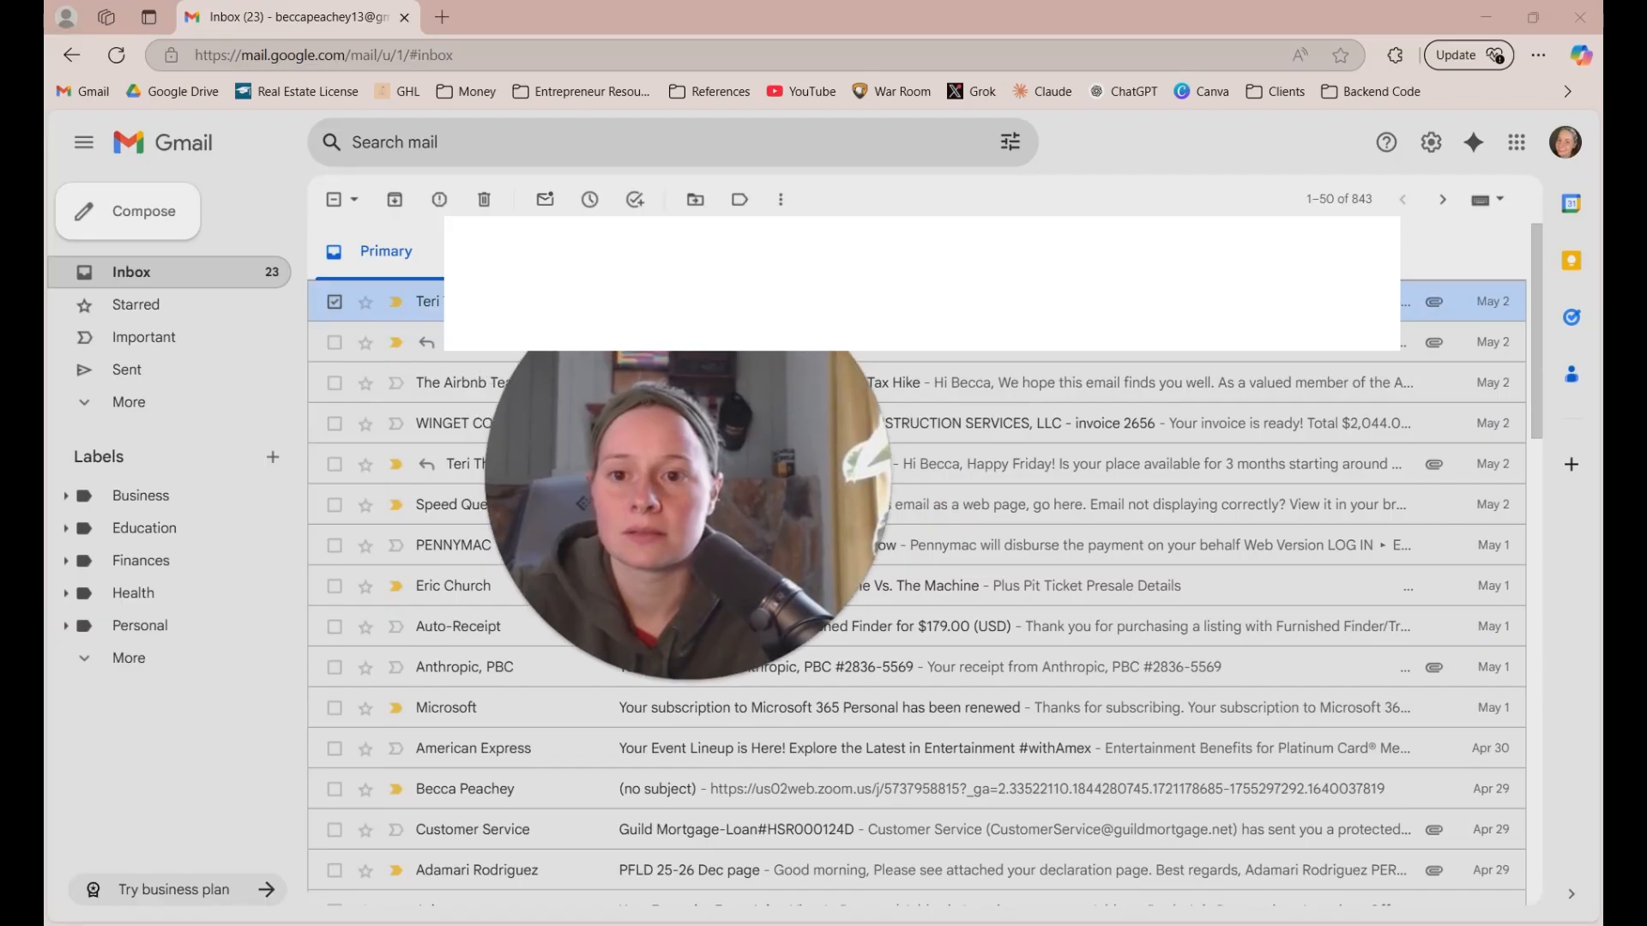
{"action": "left_click", "coordinate": [480, 302]}
{"action": "left_click", "coordinate": [776, 199]}
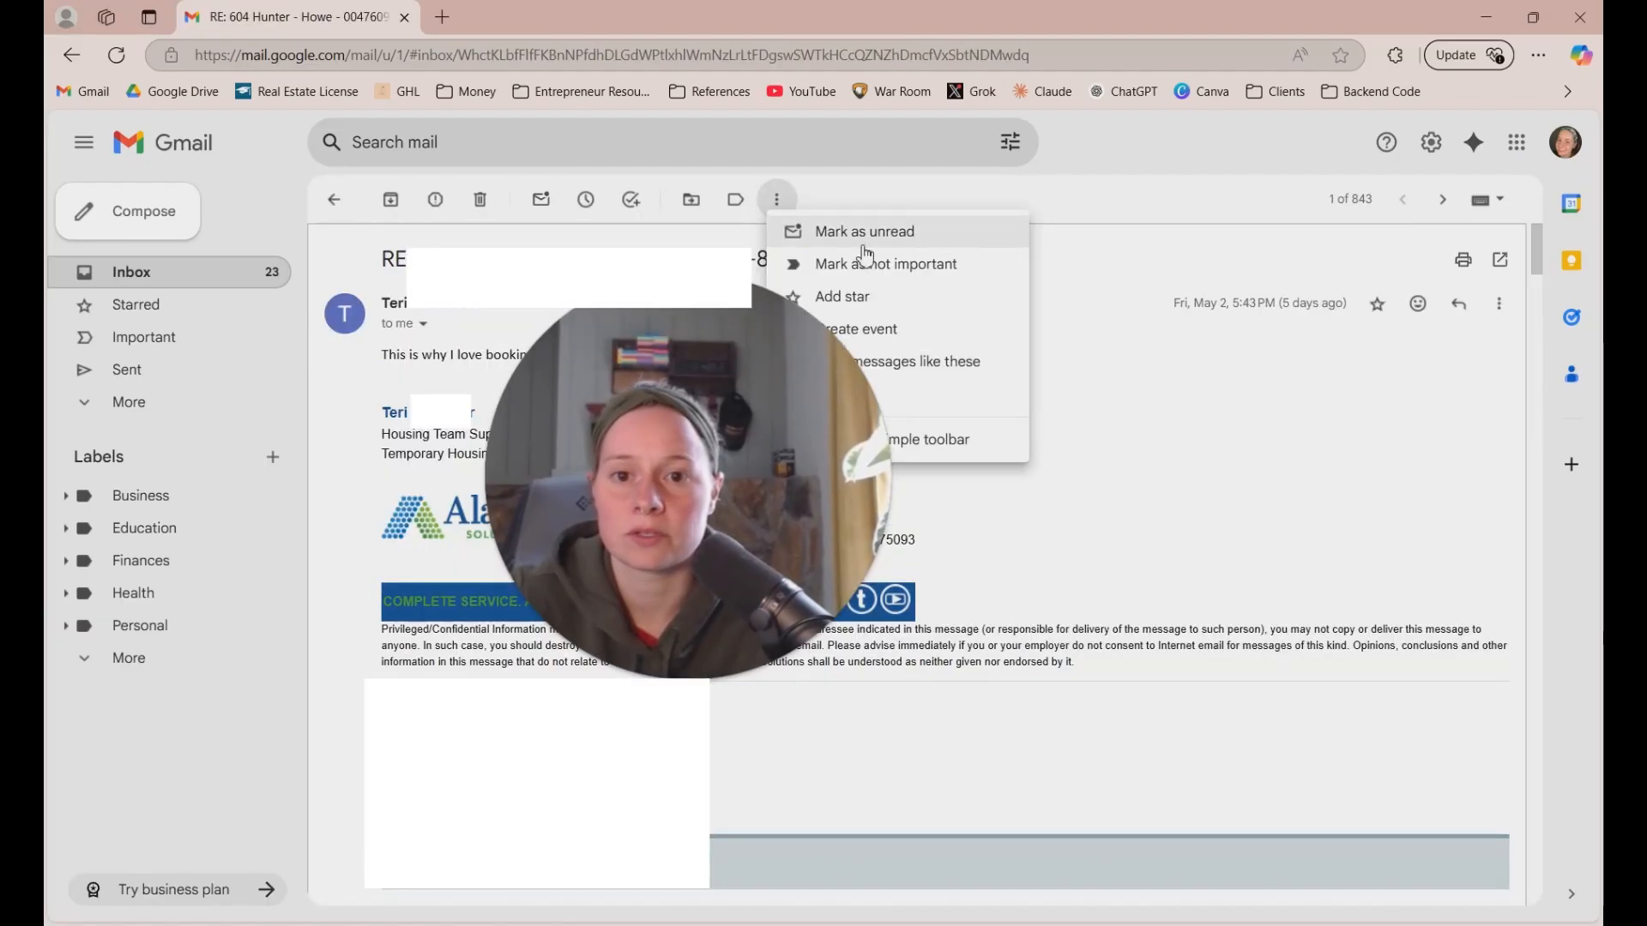
{"action": "left_click_drag", "start_coordinate": [740, 467], "coordinate": [403, 662]}
{"action": "left_click", "coordinate": [777, 199]}
{"action": "left_click", "coordinate": [862, 360]}
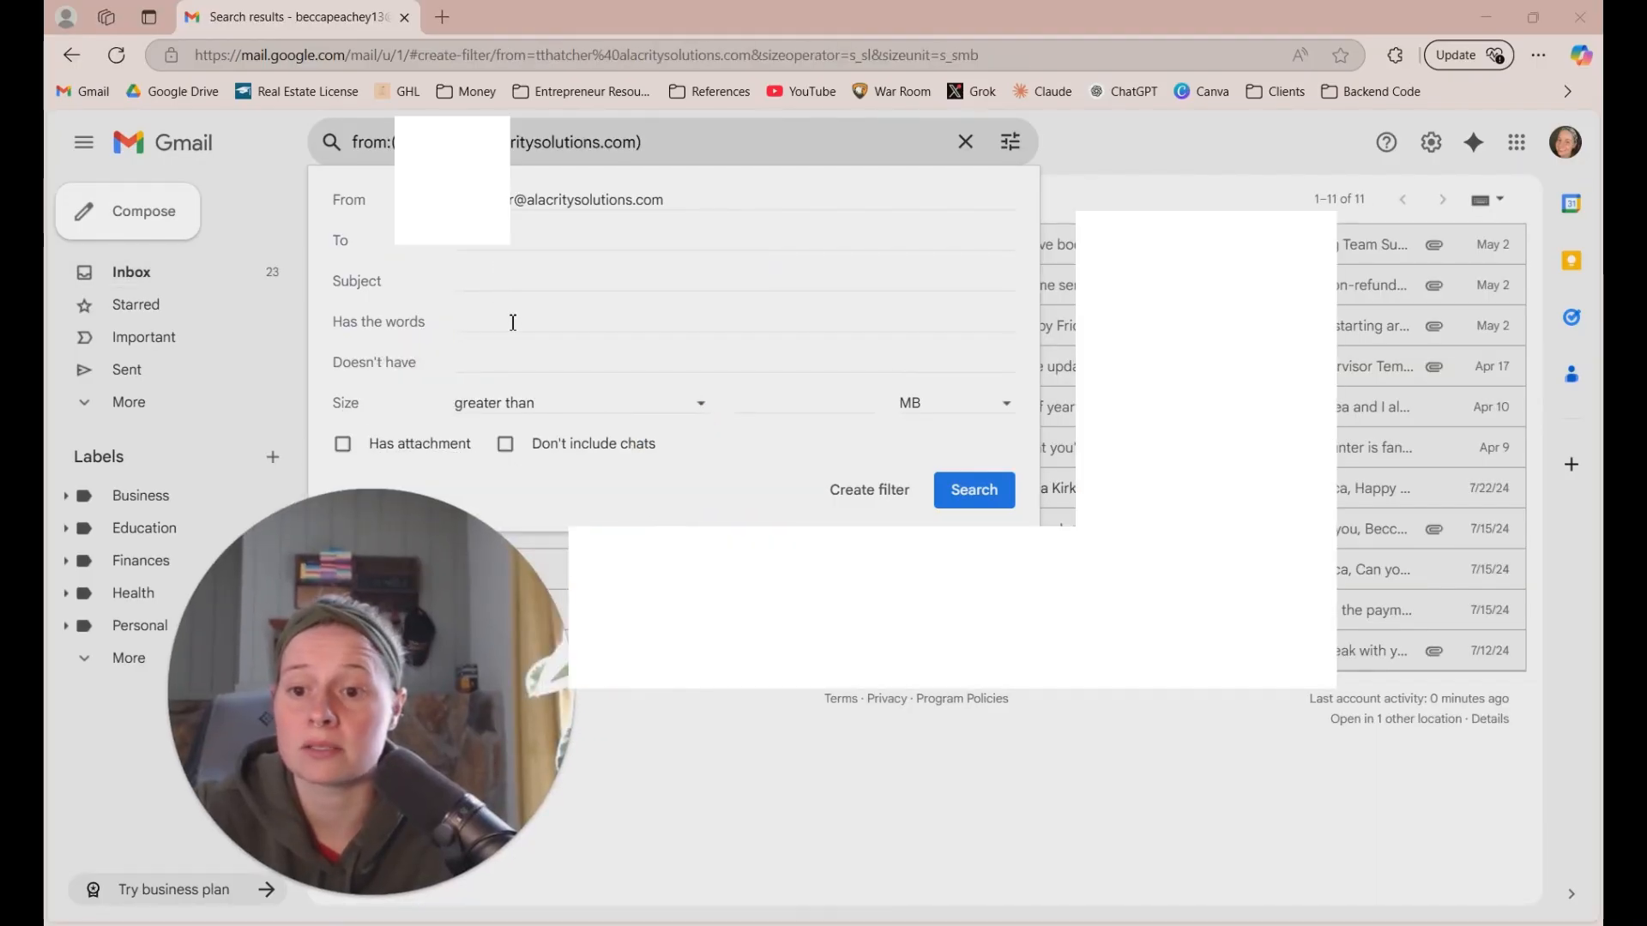
Set the Alacrity sender's filter to star matching messages and apply a label, and look through the existing labels
{"action": "left_click", "coordinate": [860, 502]}
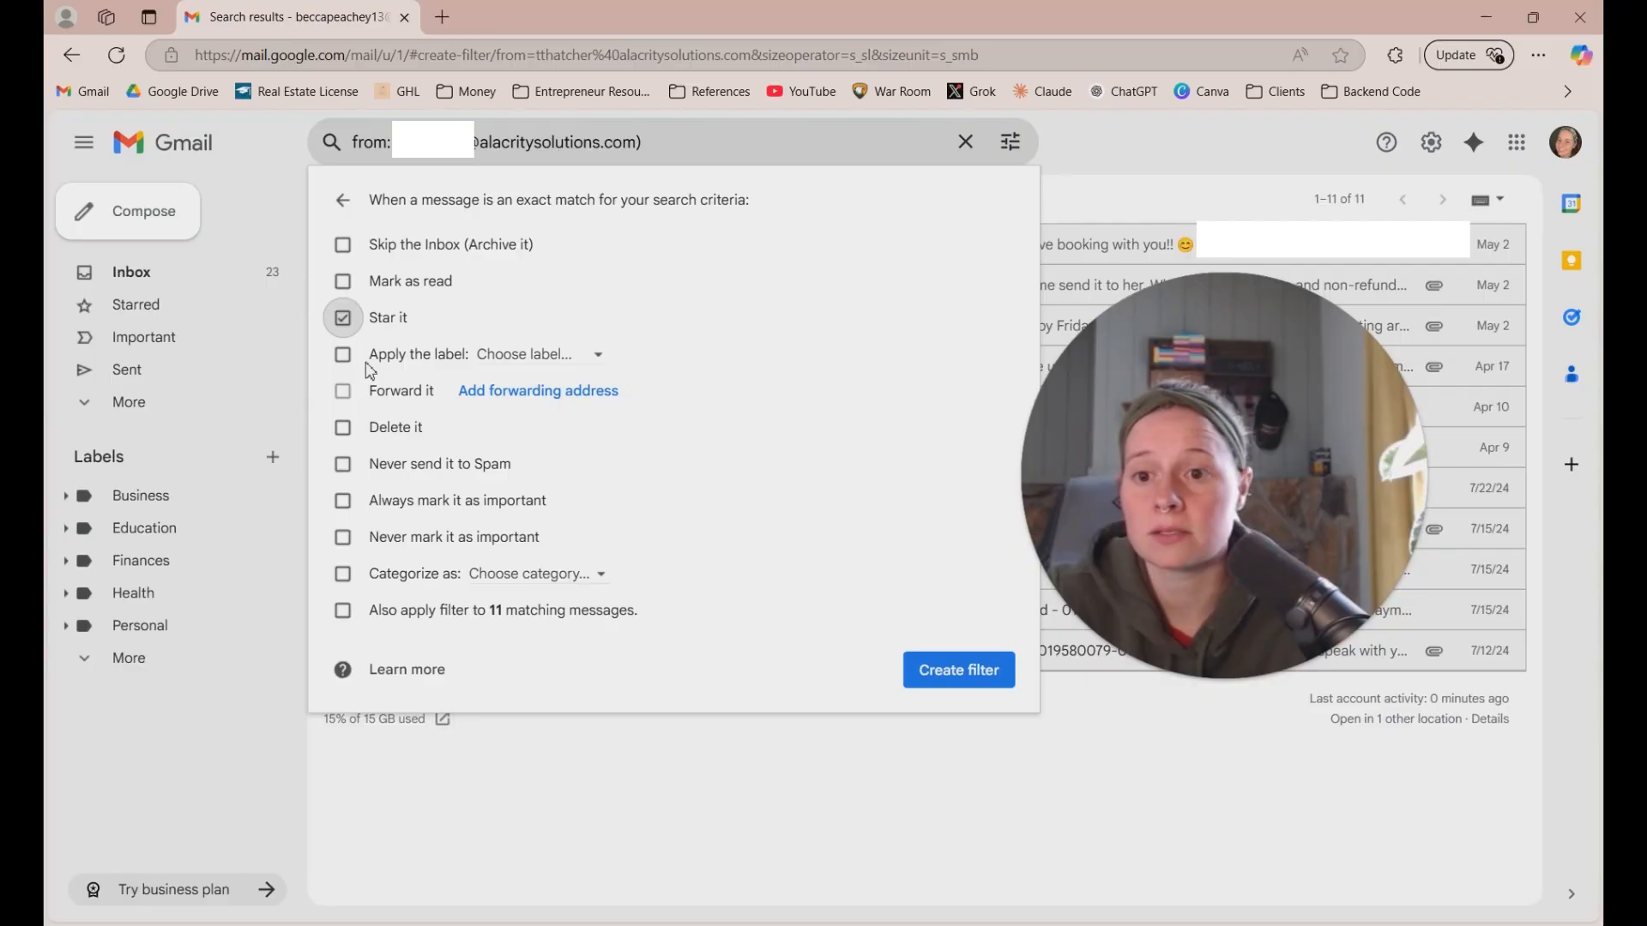
{"action": "left_click", "coordinate": [342, 354]}
{"action": "left_click", "coordinate": [541, 354]}
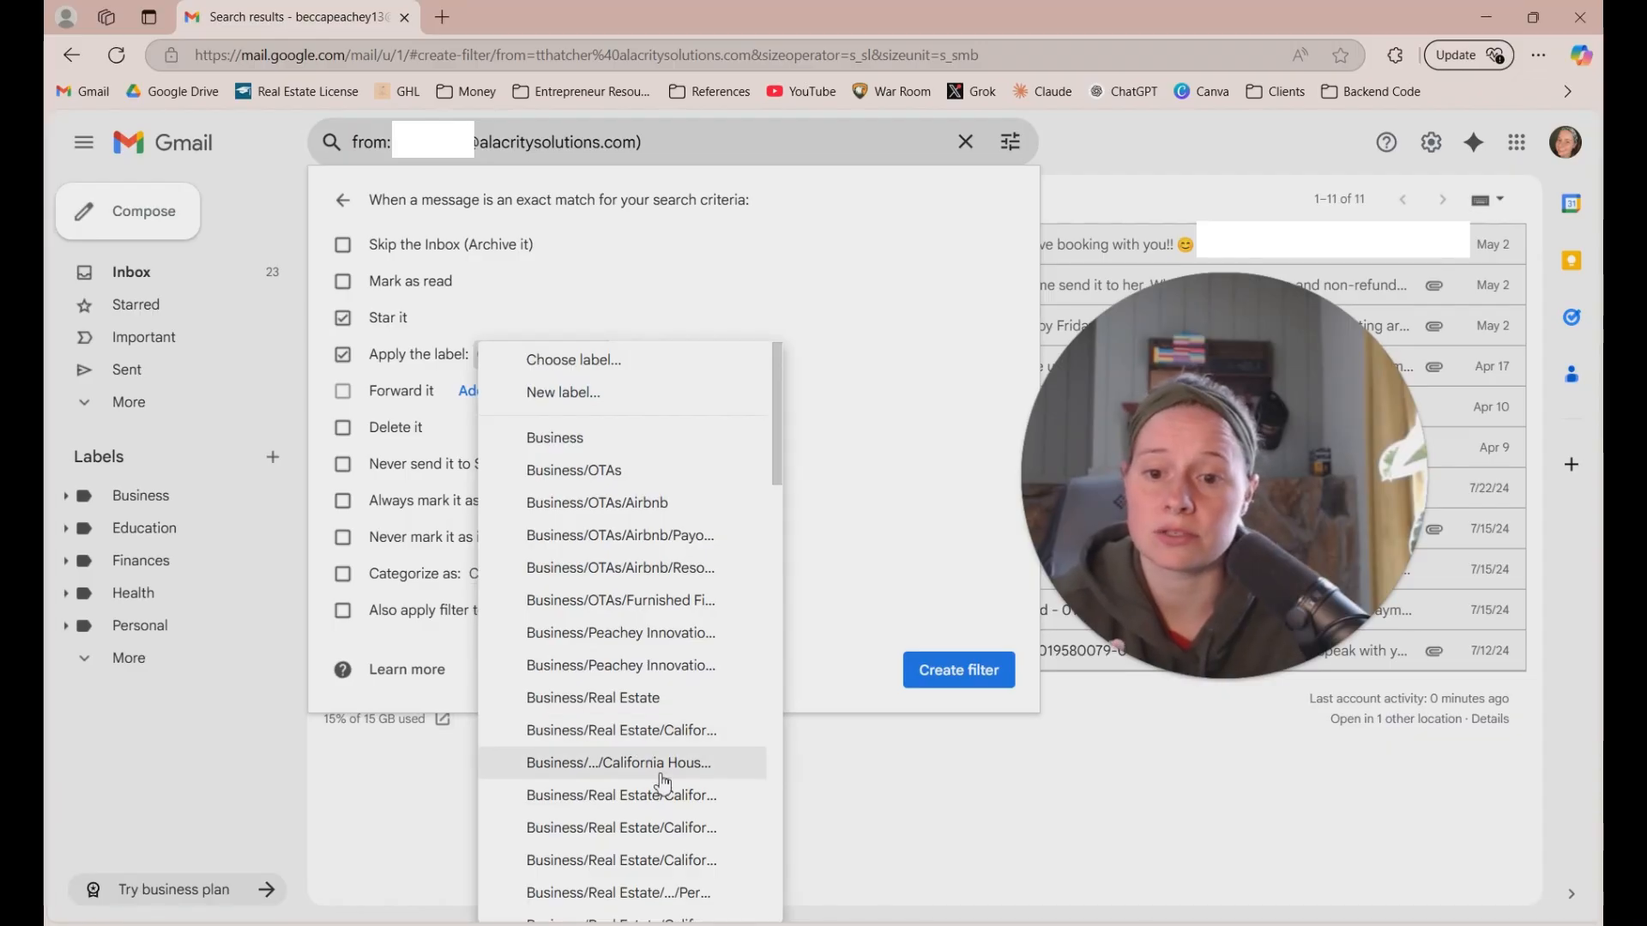
{"action": "scroll", "coordinate": [661, 772], "scroll_direction": "down", "scroll_amount": 3}
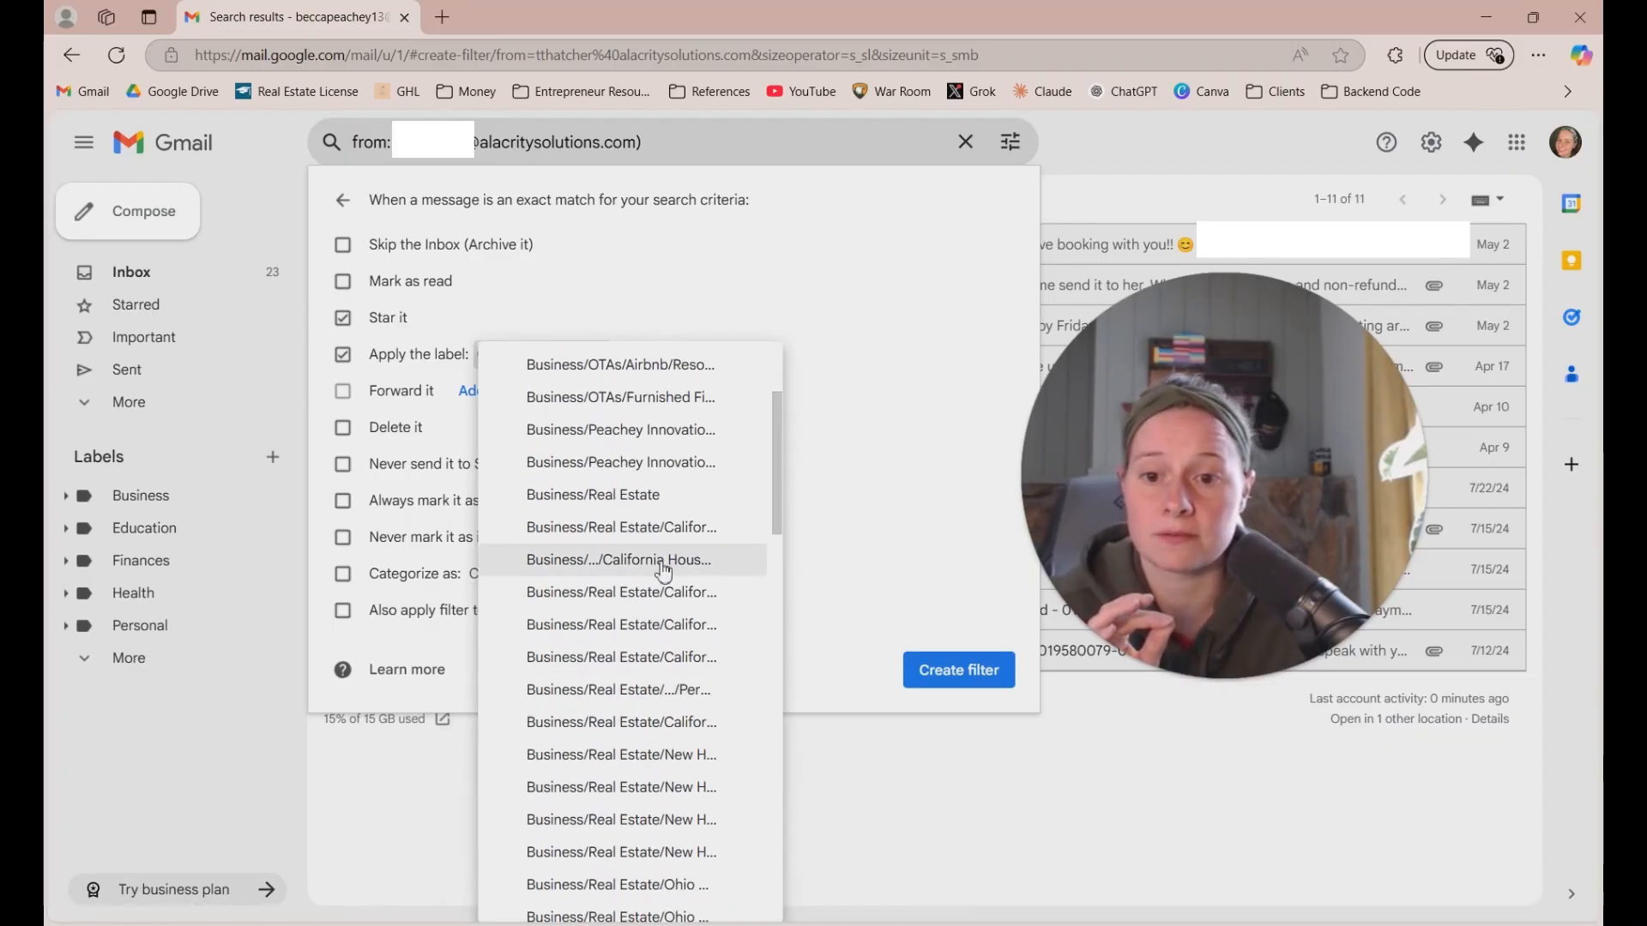
{"action": "scroll", "coordinate": [674, 566], "scroll_direction": "up", "scroll_amount": 5}
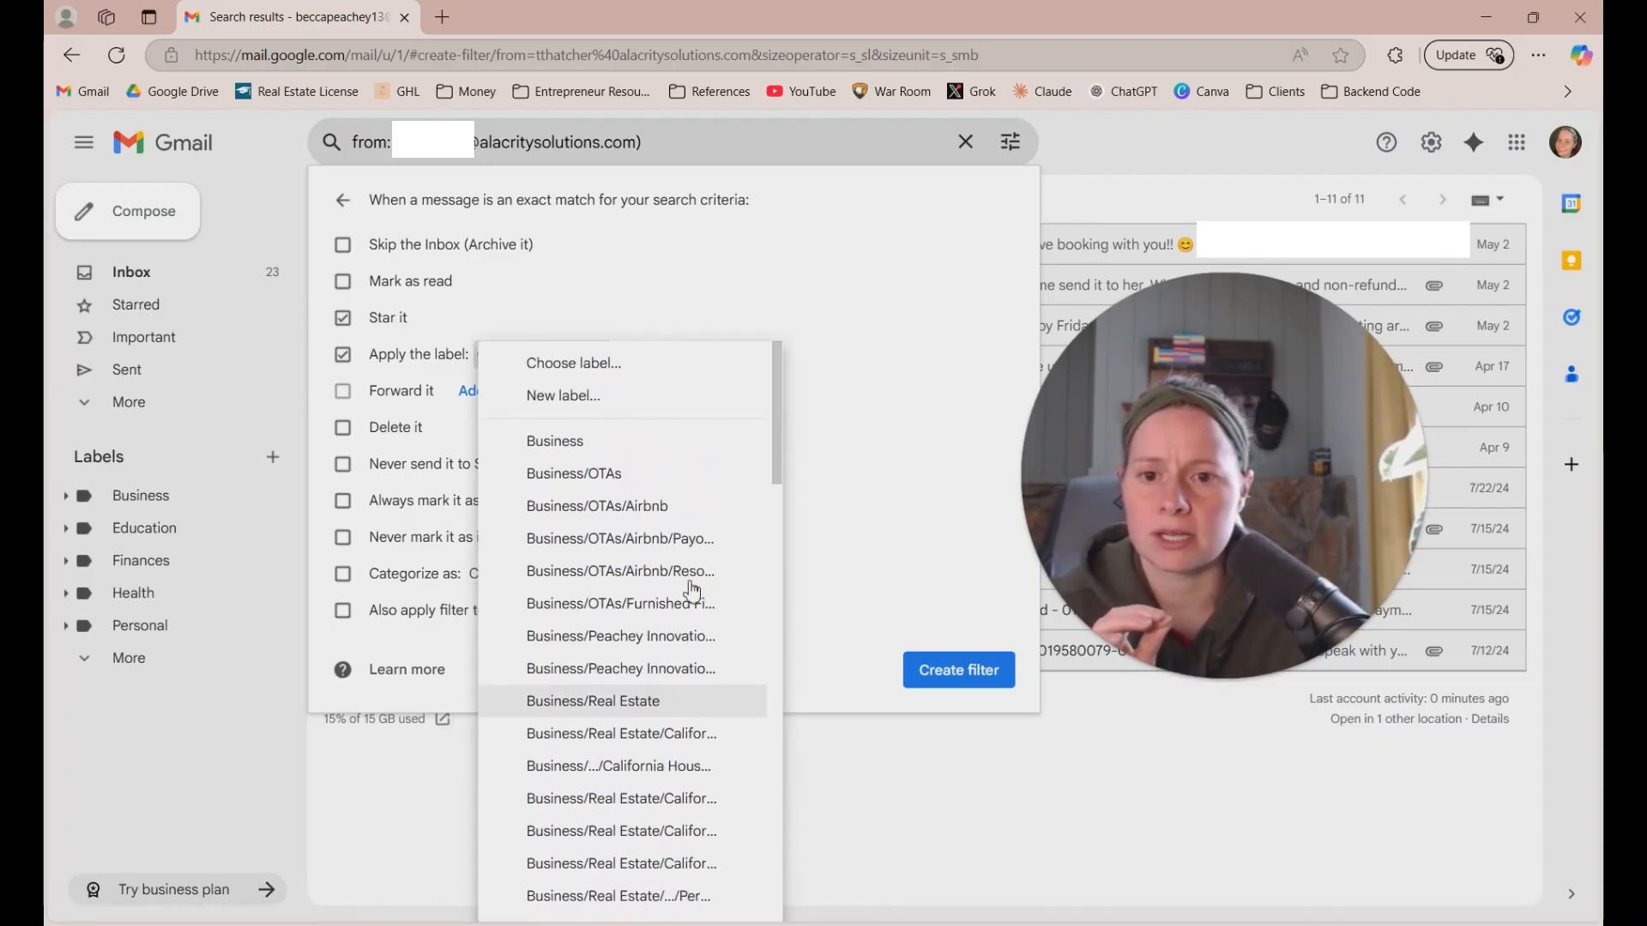
Create a new label named Alacrity, nested under California House, for the filter to apply
{"action": "left_click", "coordinate": [605, 401]}
{"action": "type", "text": "Insura"}
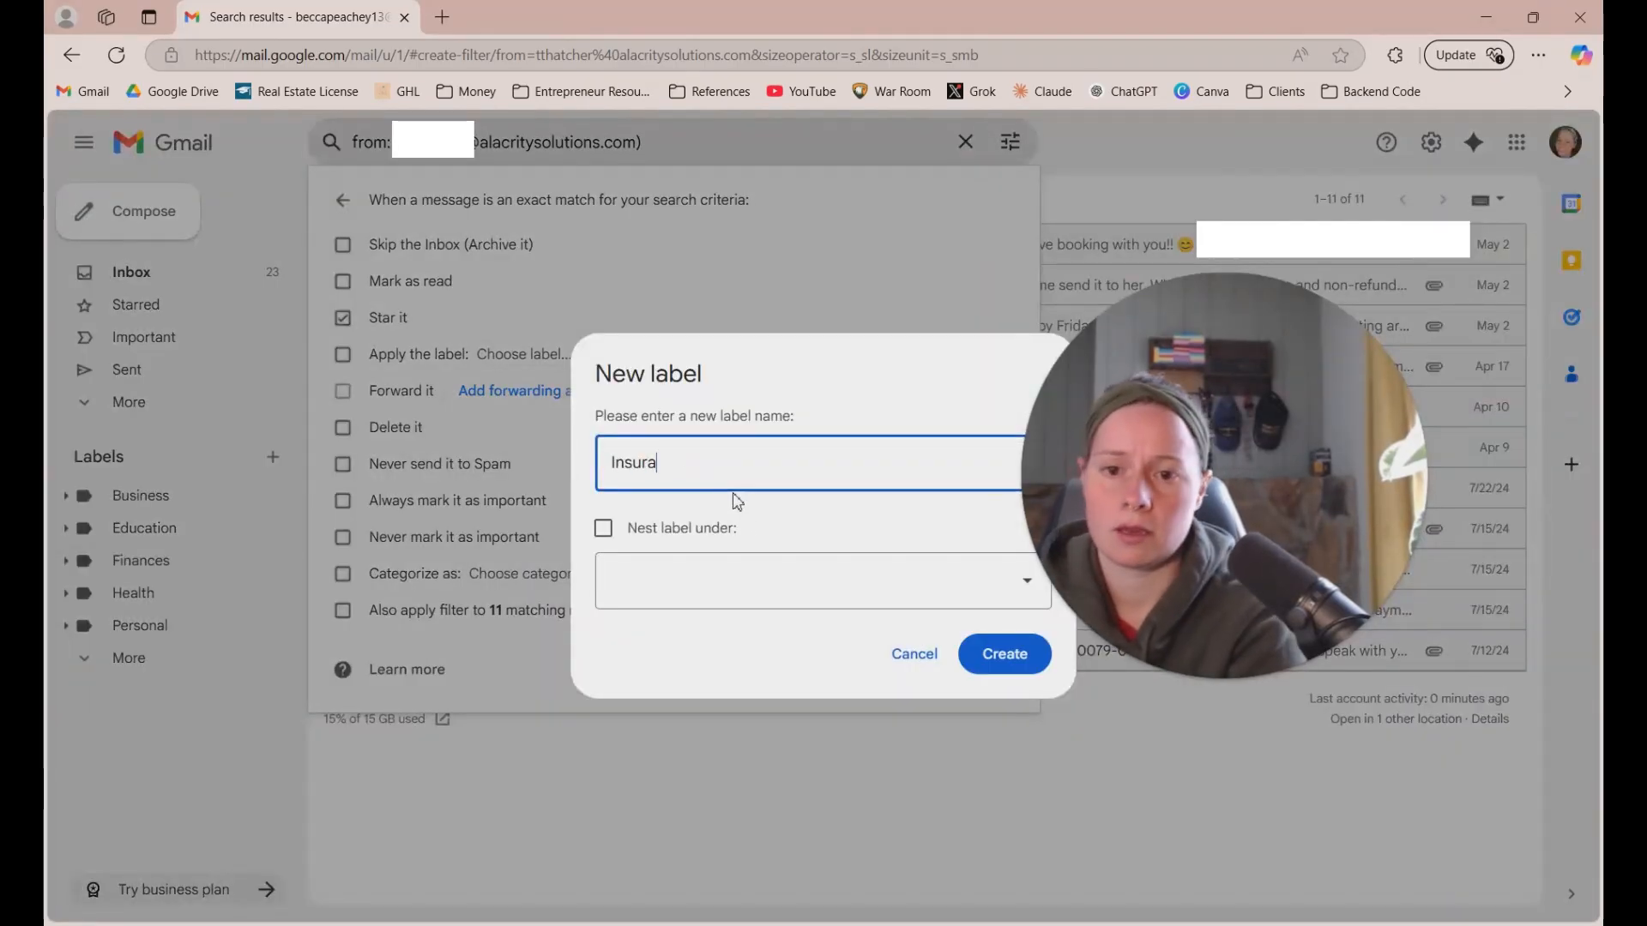
{"action": "key", "text": "BackSpace"}
{"action": "key", "text": "BackSpace"}
{"action": "key", "text": "BackSpace"}
{"action": "type", "text": "Ala"}
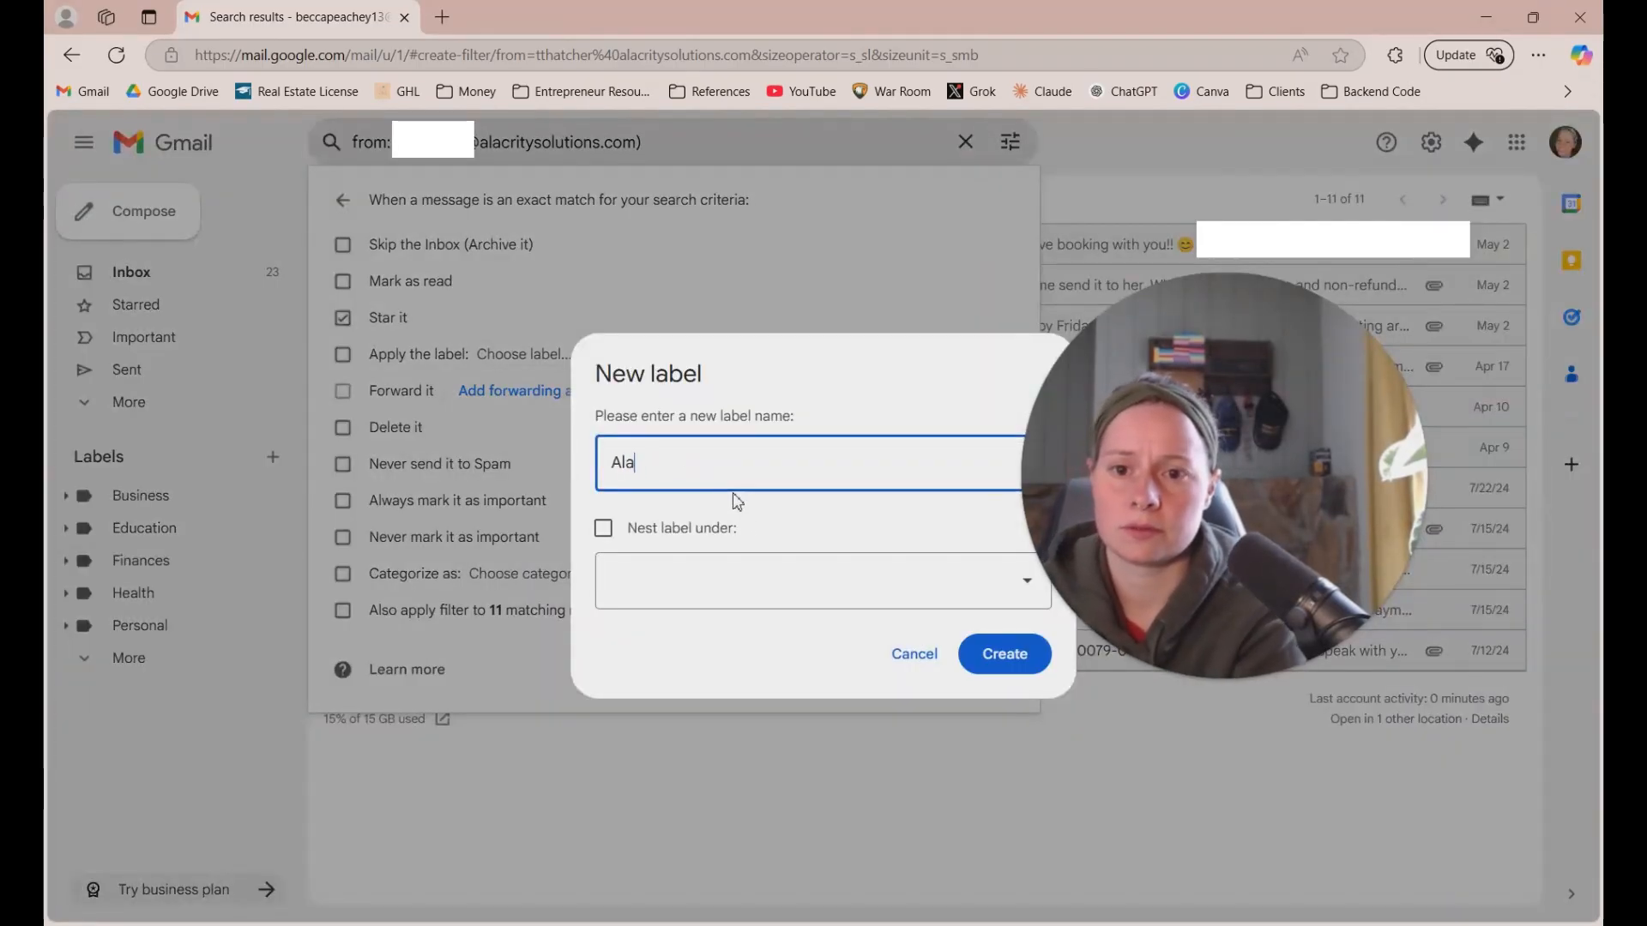
{"action": "type", "text": "crity"}
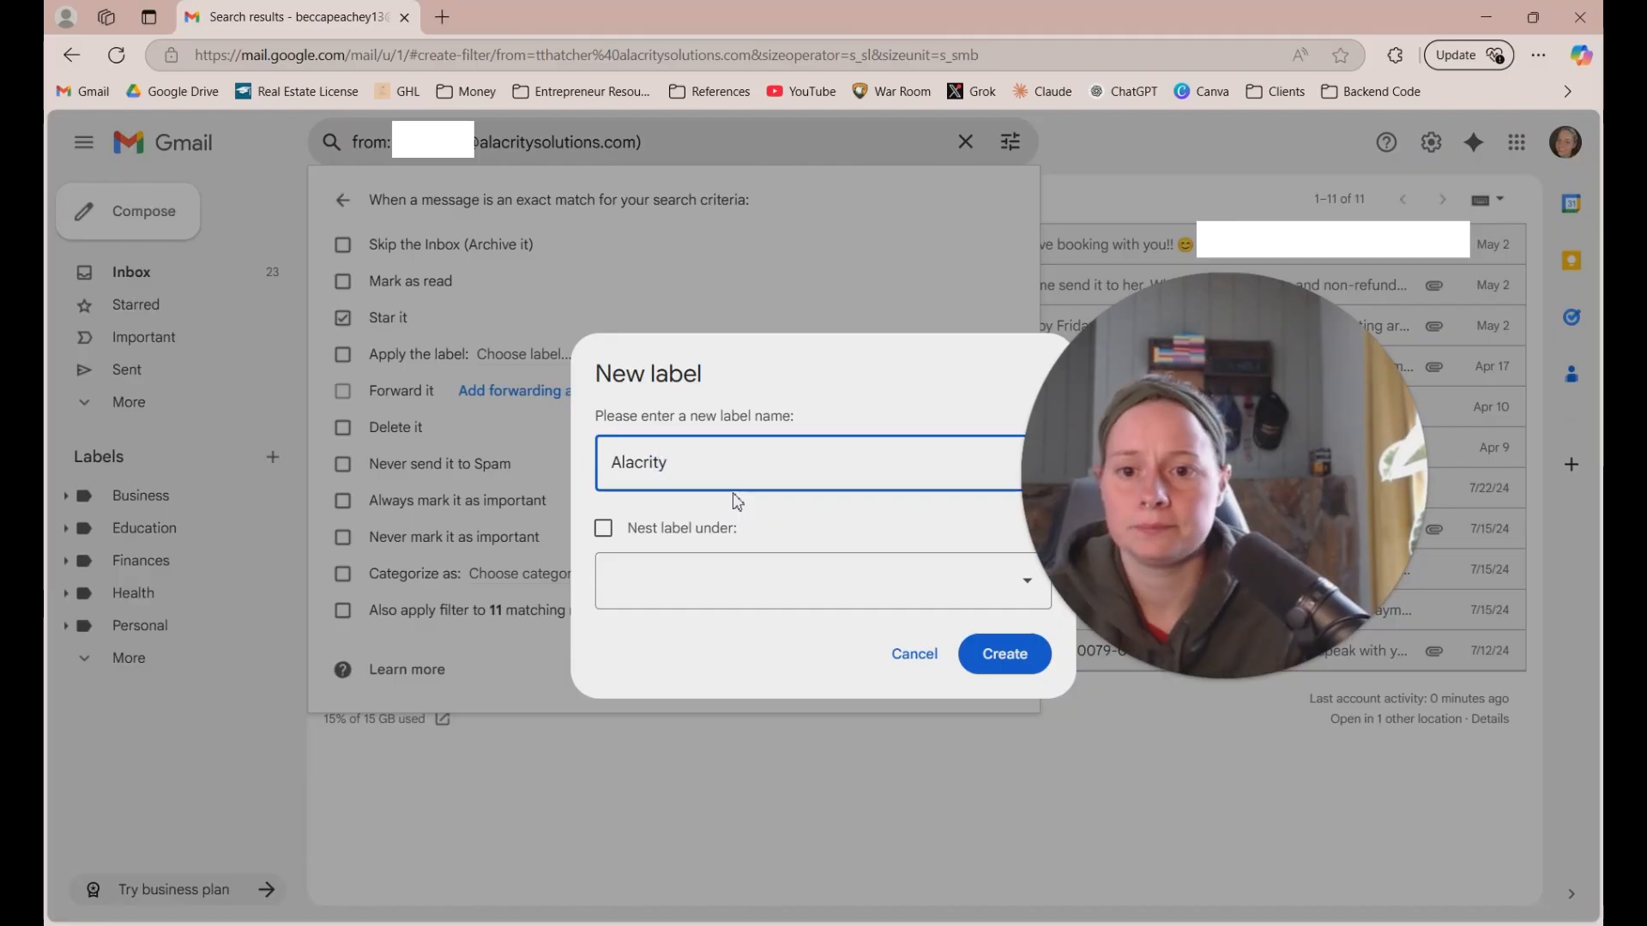
{"action": "left_click", "coordinate": [749, 579]}
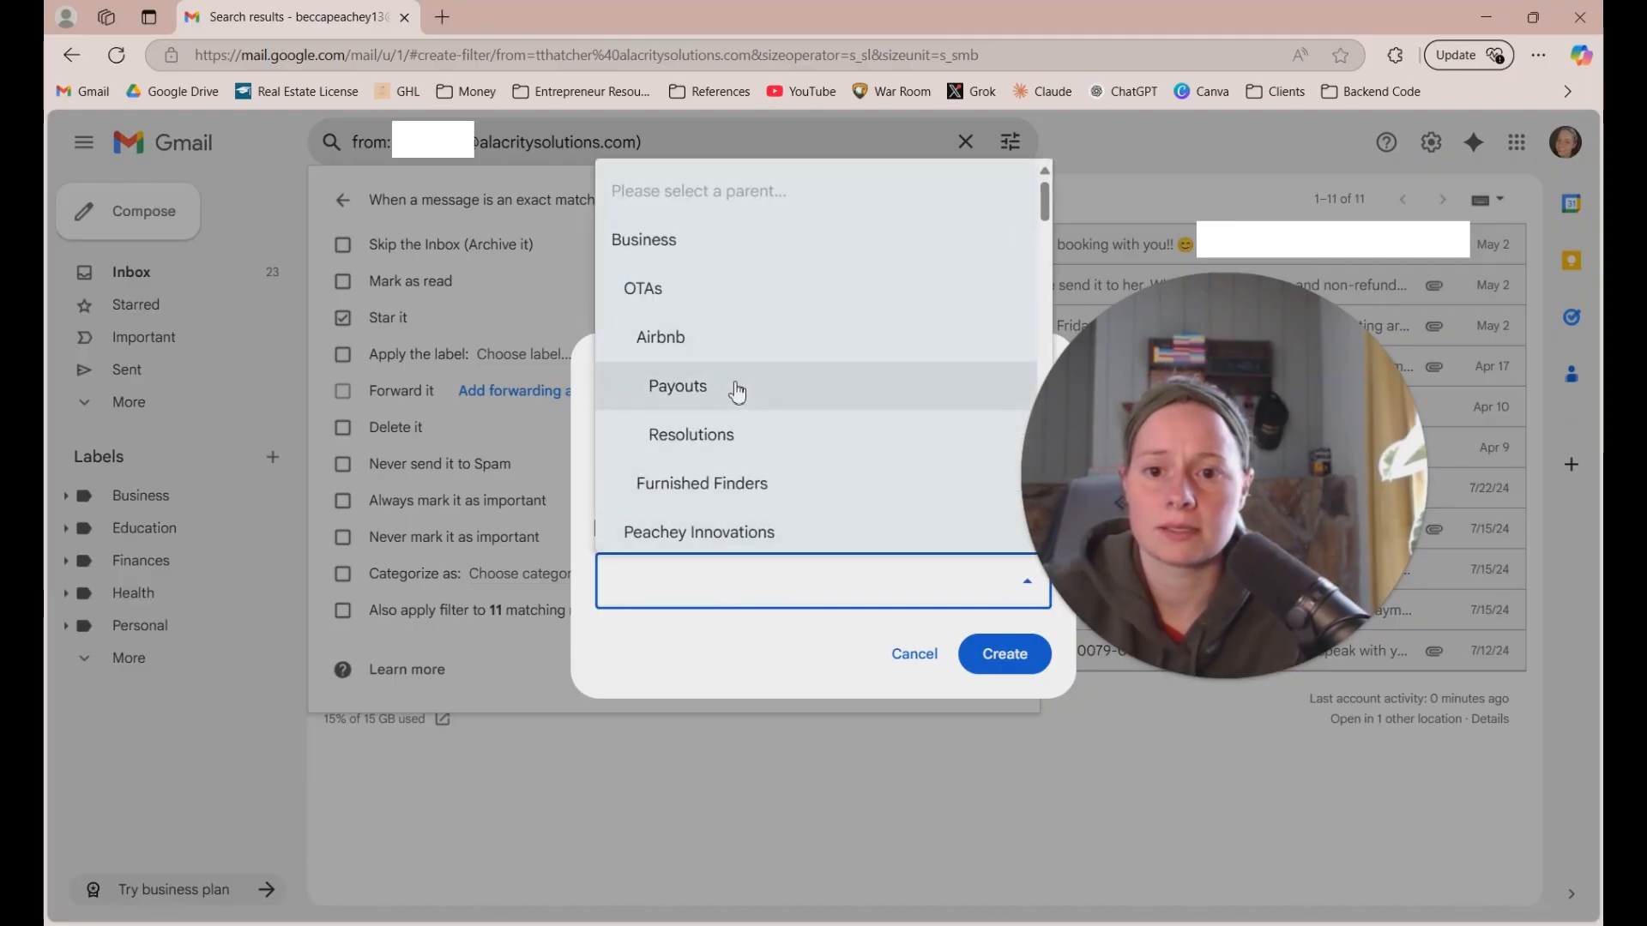
{"action": "scroll", "coordinate": [735, 389], "scroll_direction": "down", "scroll_amount": 5}
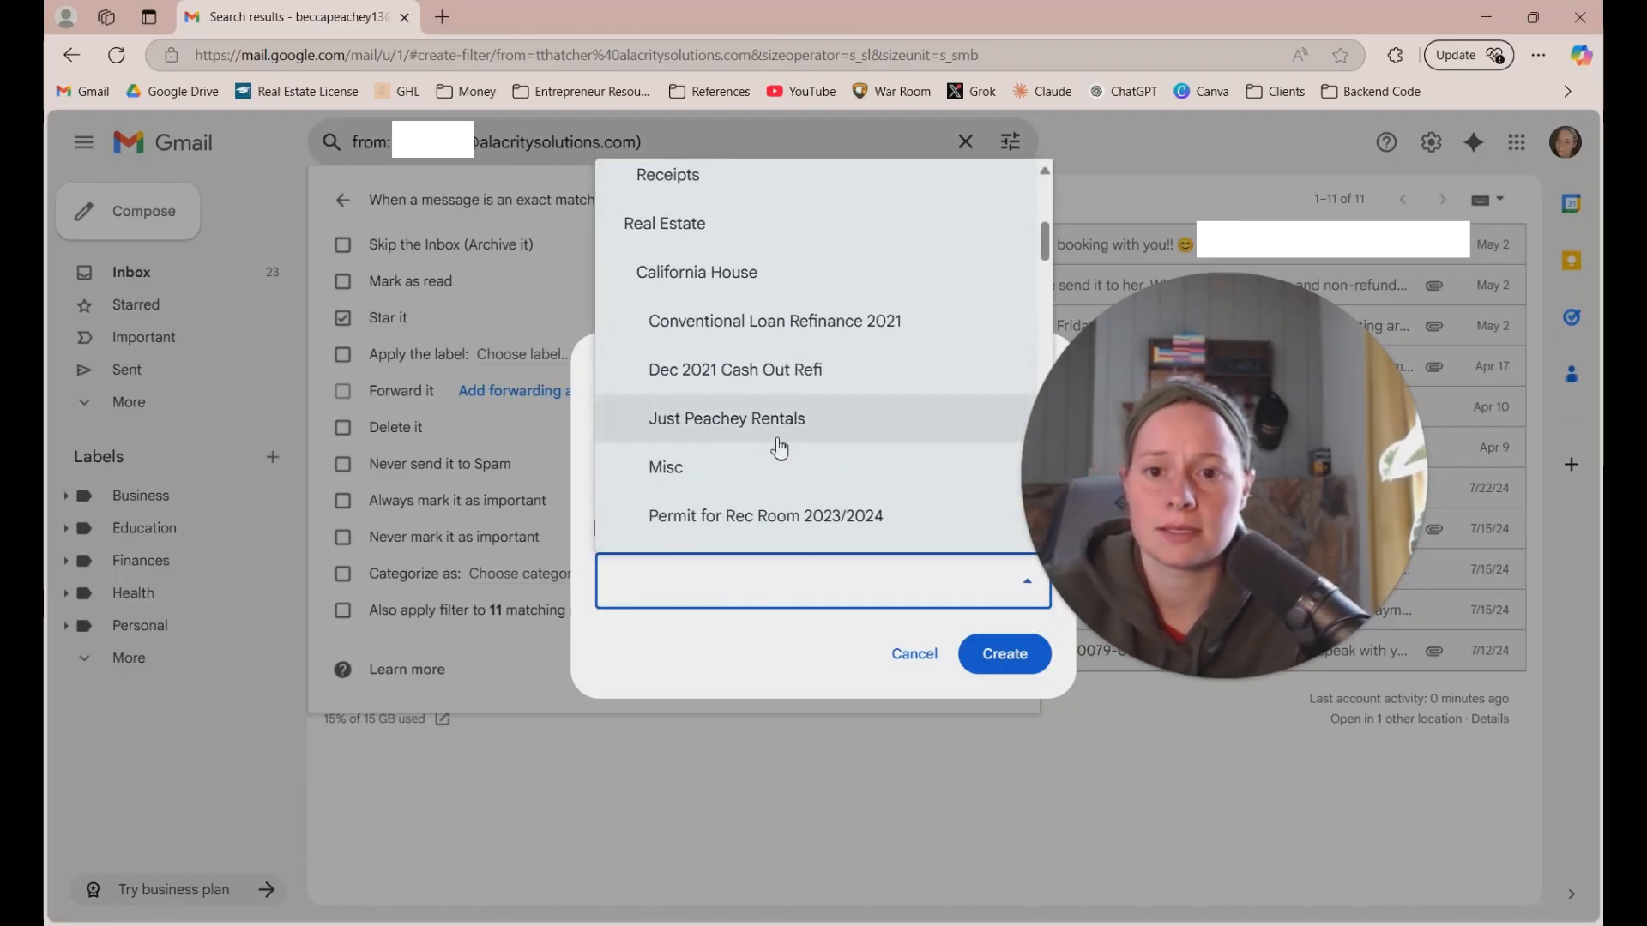
{"action": "left_click", "coordinate": [747, 278]}
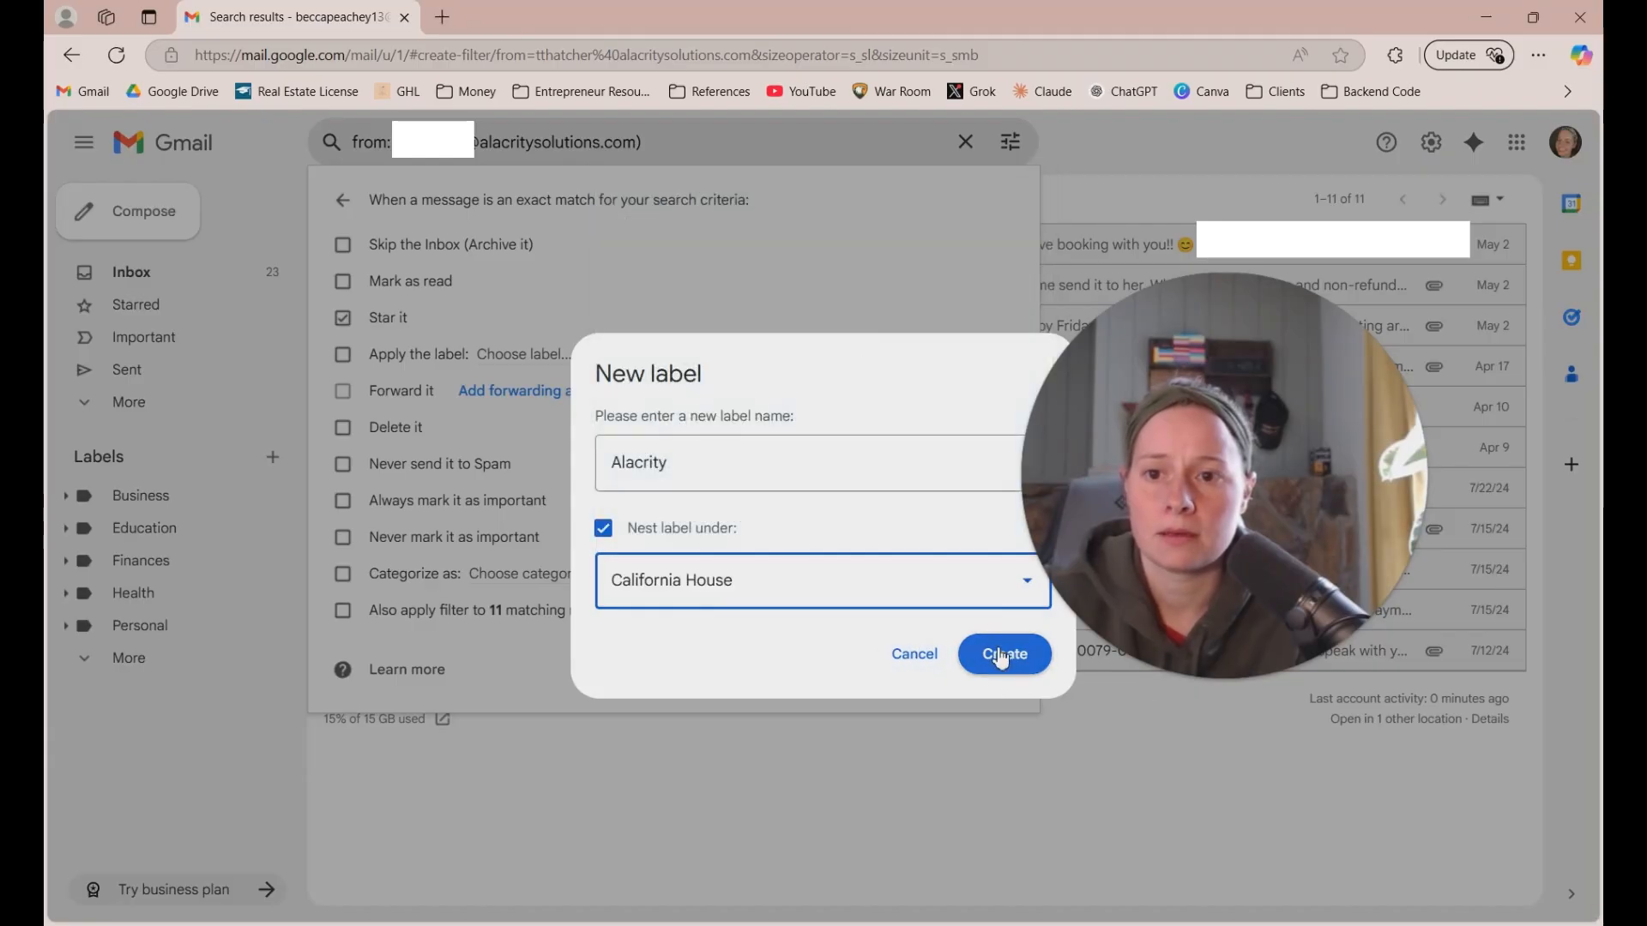
{"action": "left_click", "coordinate": [1001, 656]}
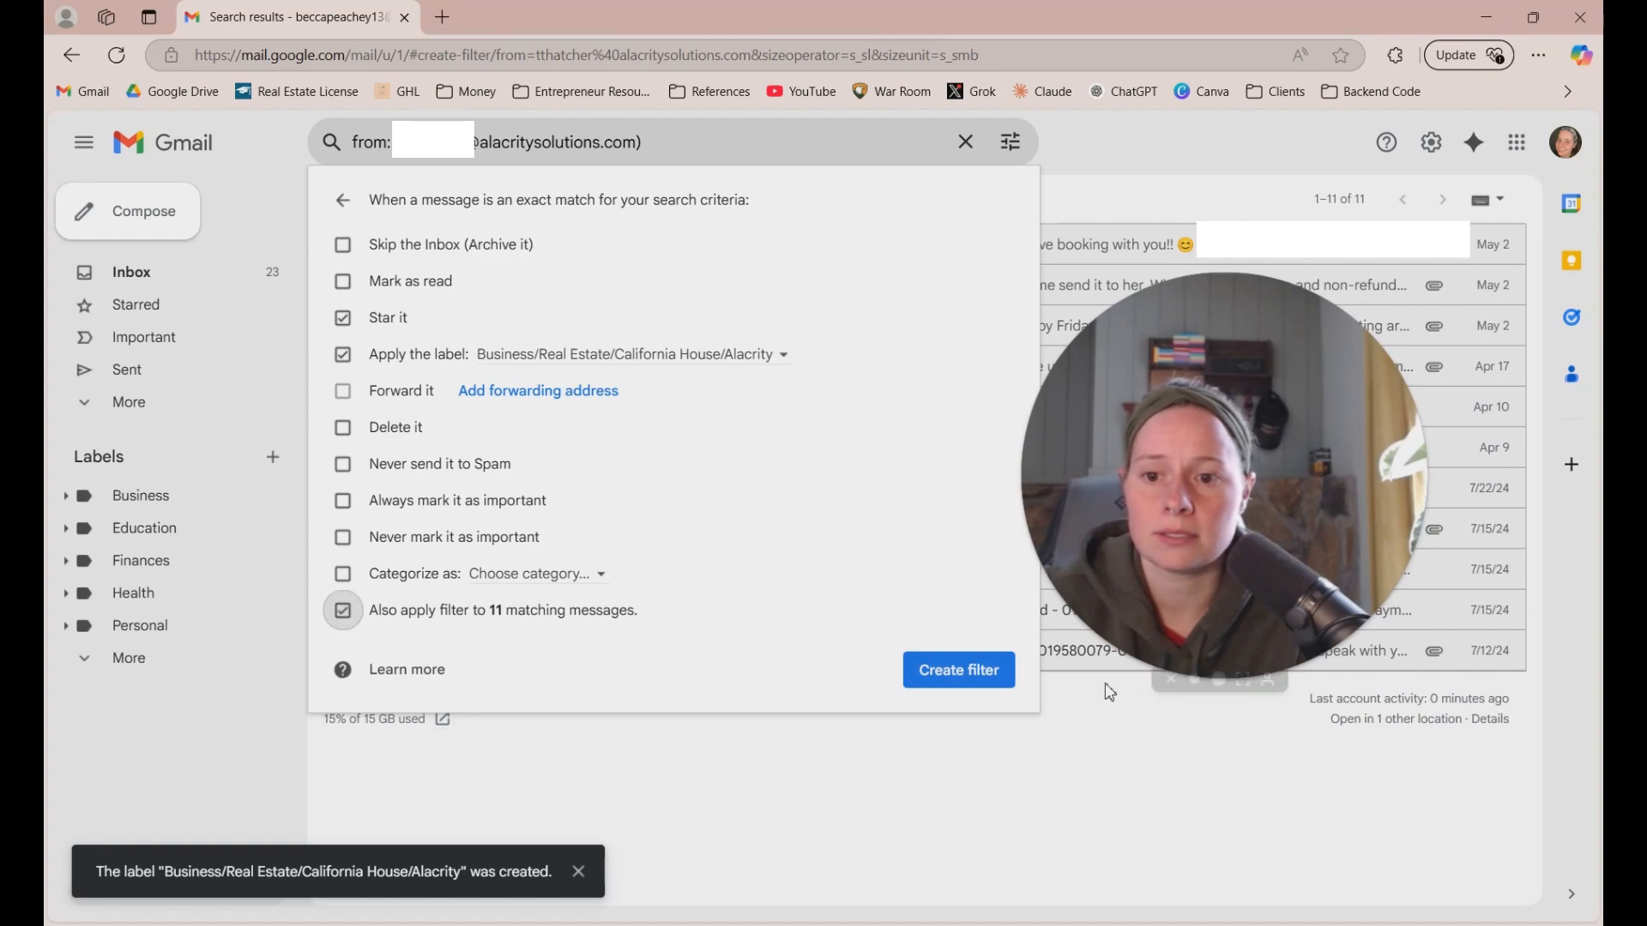
Create the filter with existing matching messages included, and remove the open Alacrity email from the inbox
{"action": "left_click", "coordinate": [974, 673]}
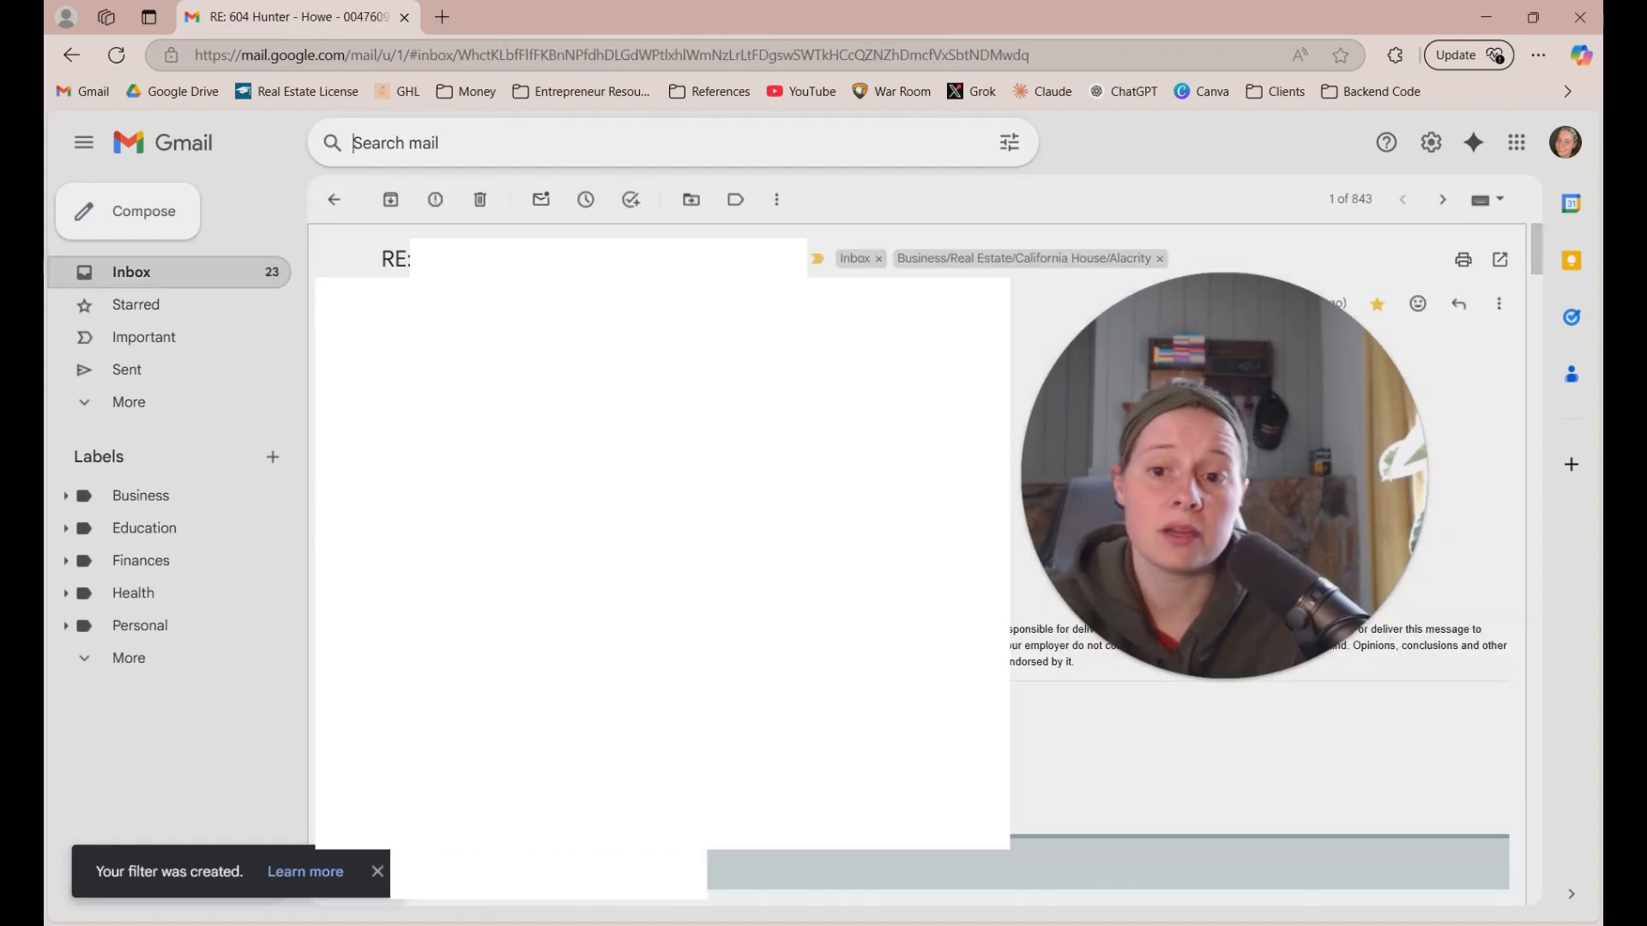
{"action": "left_click_drag", "start_coordinate": [1066, 505], "coordinate": [307, 542]}
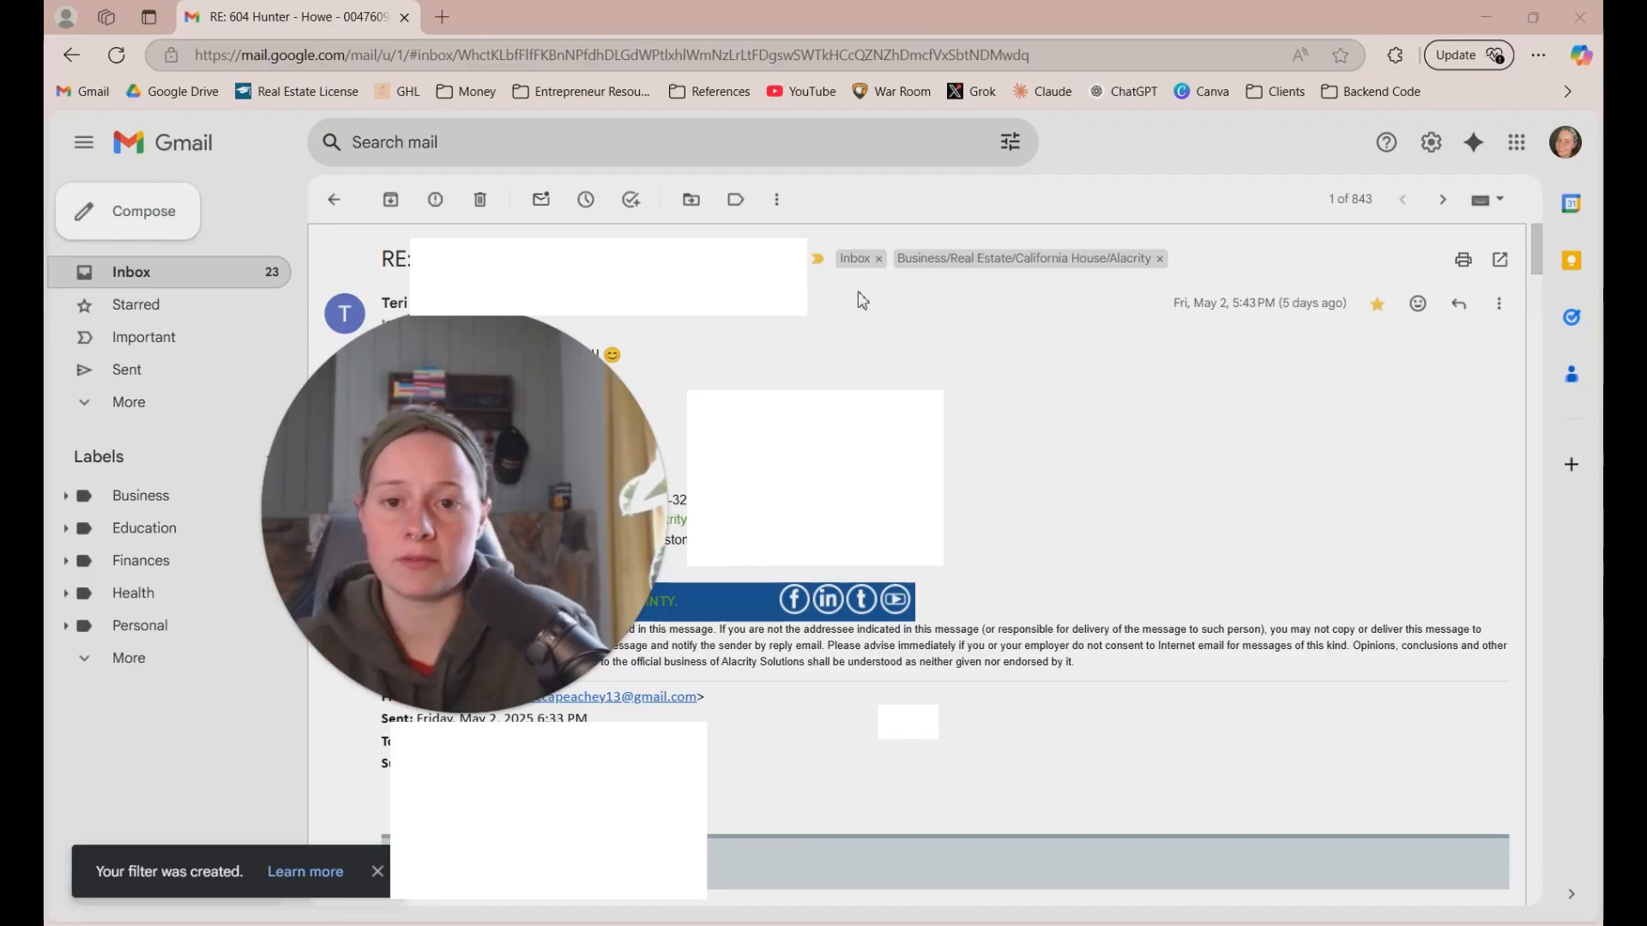
{"action": "left_click", "coordinate": [879, 259]}
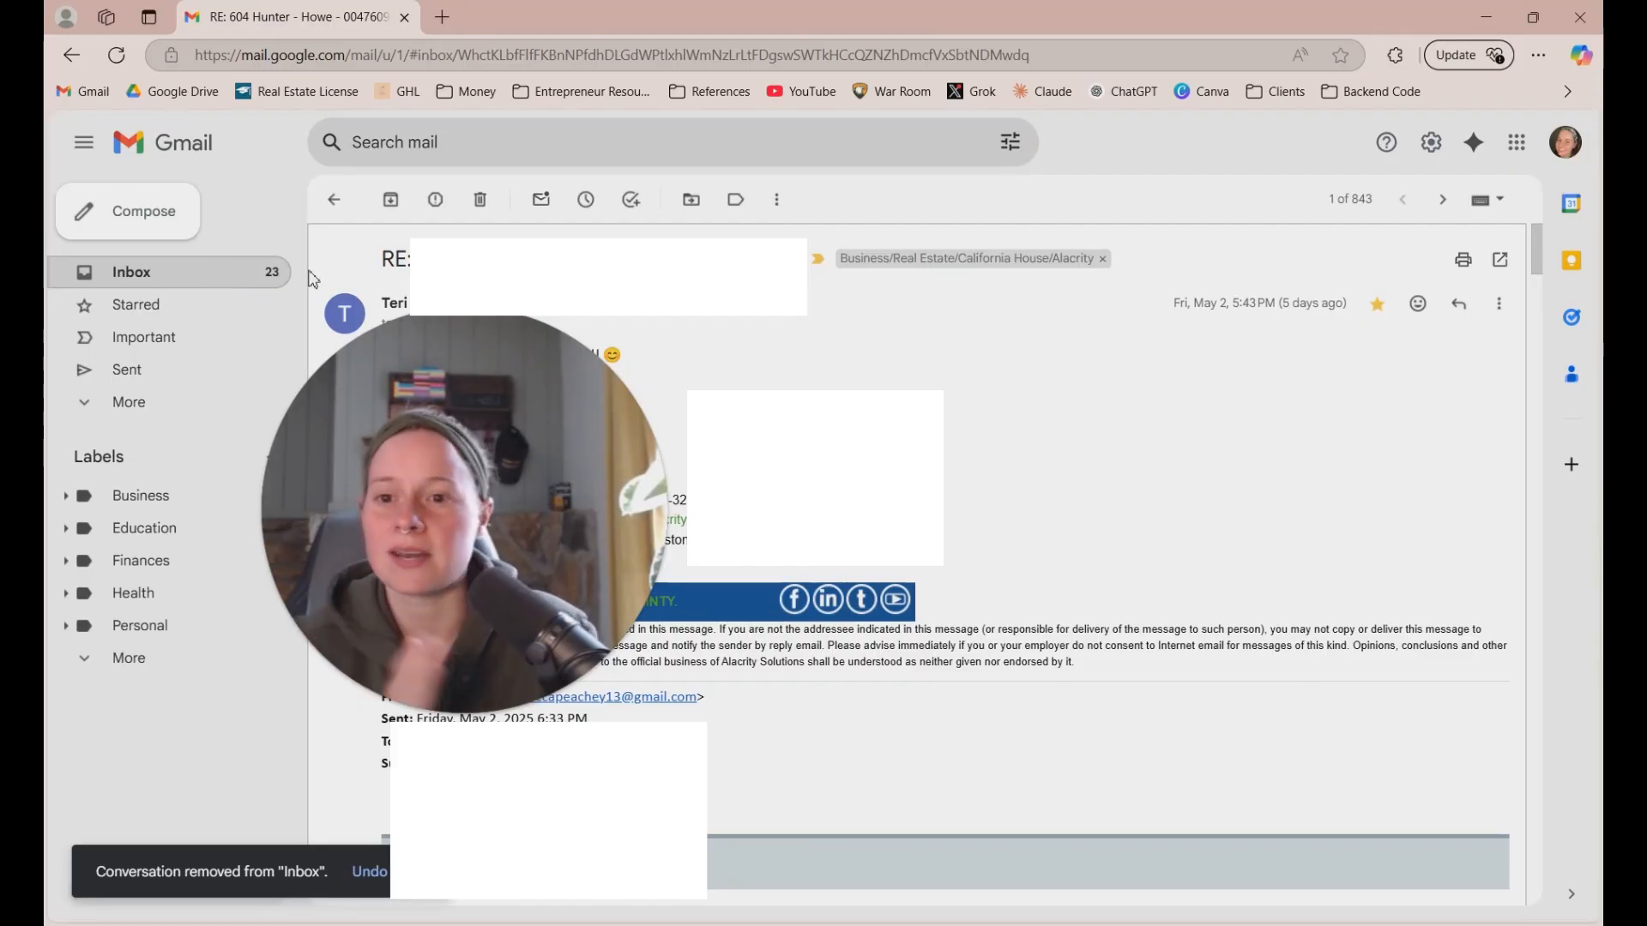
{"action": "left_click", "coordinate": [222, 273]}
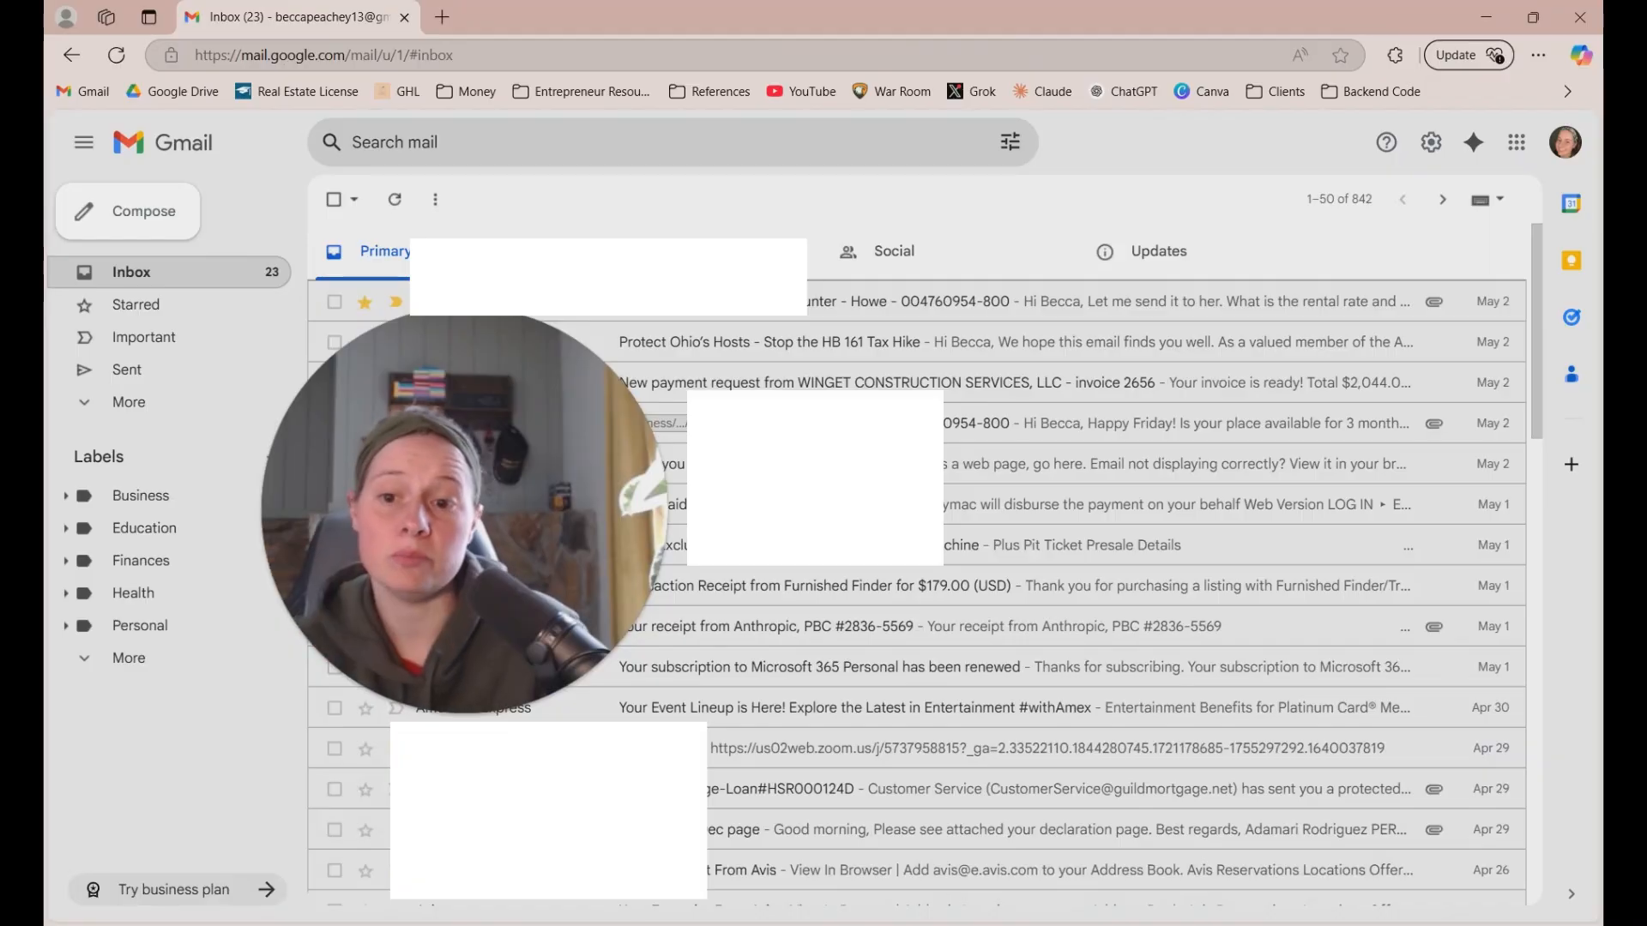
Expand the Business and California House labels and move the topmost starred inbox conversation into Alacrity
{"action": "left_click", "coordinate": [66, 496]}
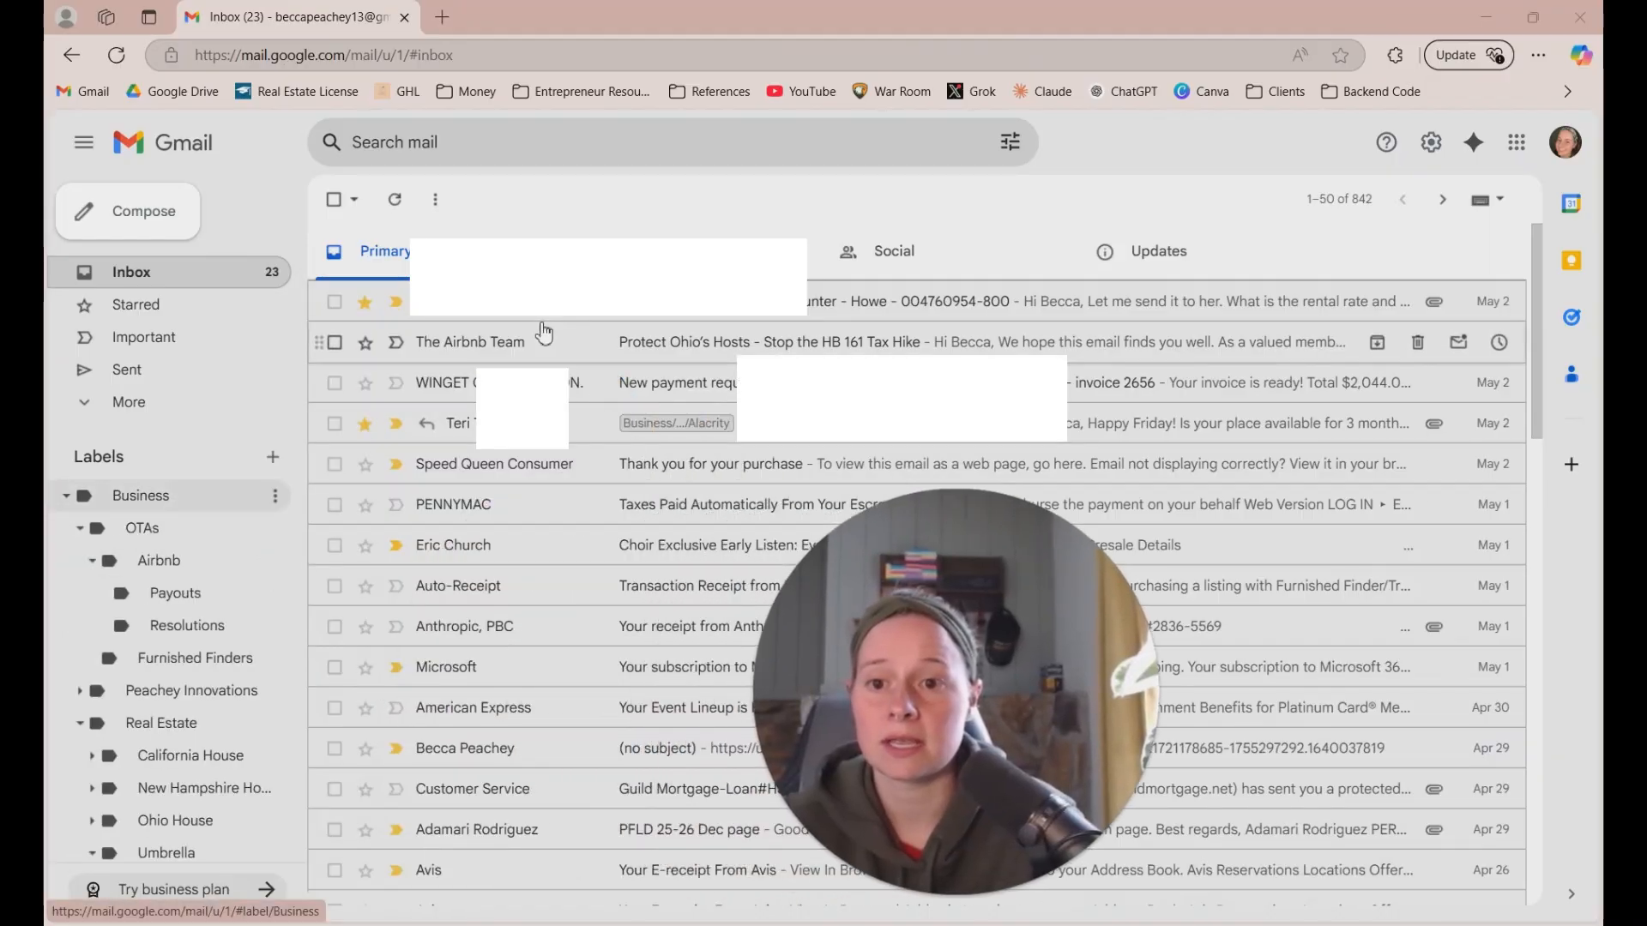
{"action": "scroll", "coordinate": [171, 548], "scroll_direction": "down", "scroll_amount": 3}
{"action": "left_click", "coordinate": [92, 552]}
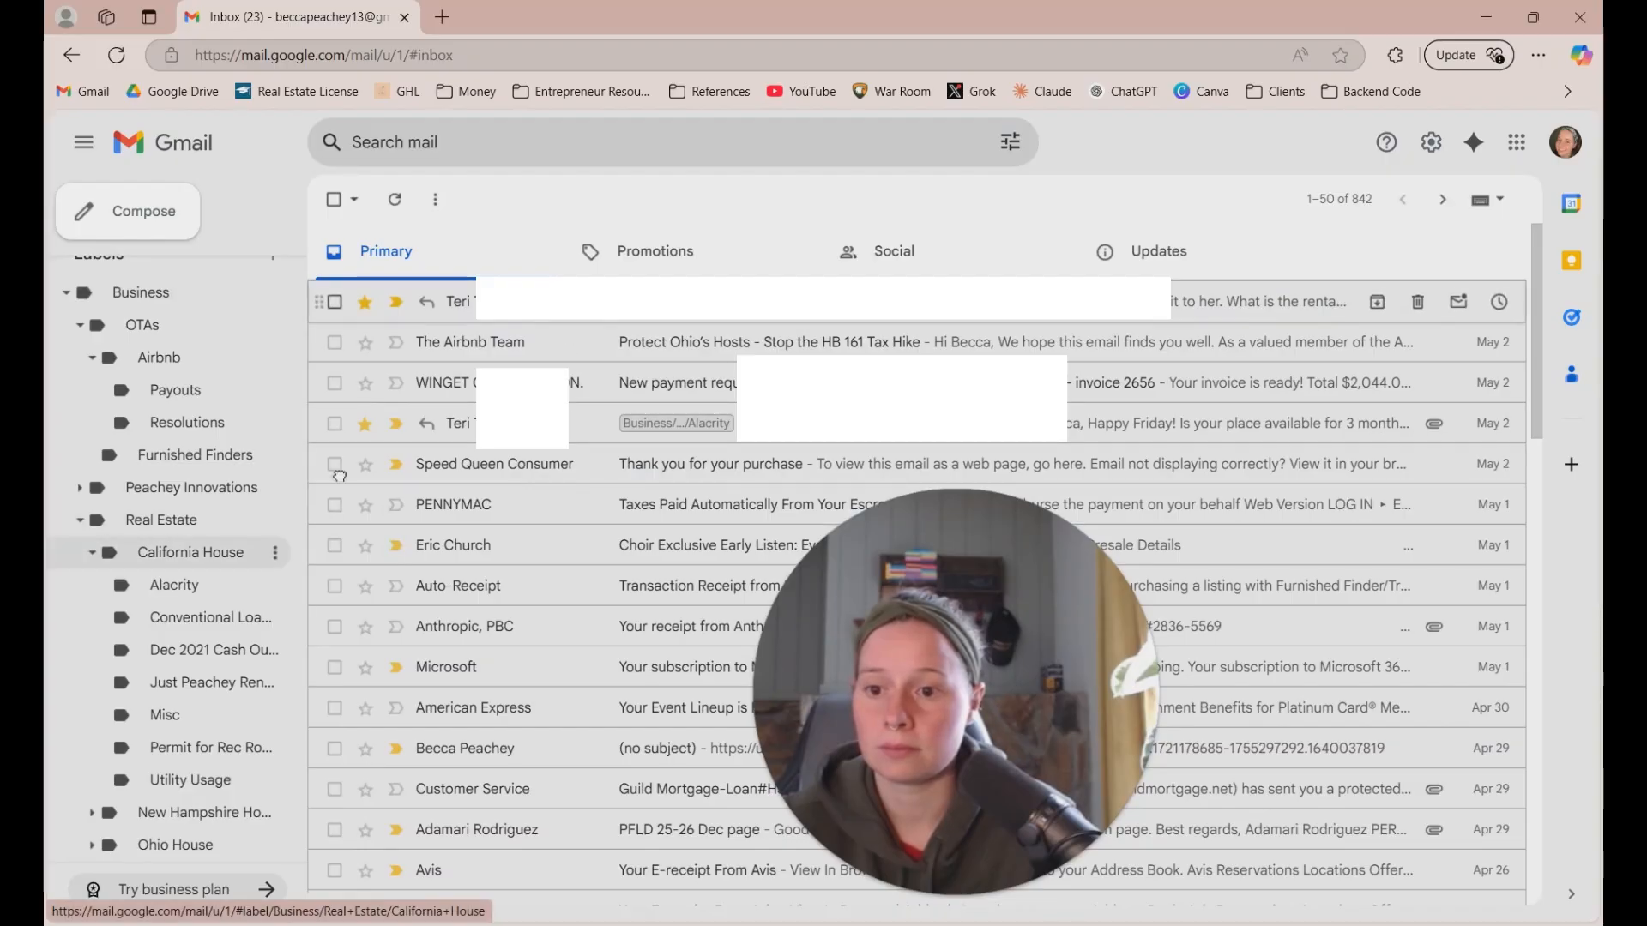
{"action": "left_click_drag", "start_coordinate": [340, 475], "coordinate": [174, 585]}
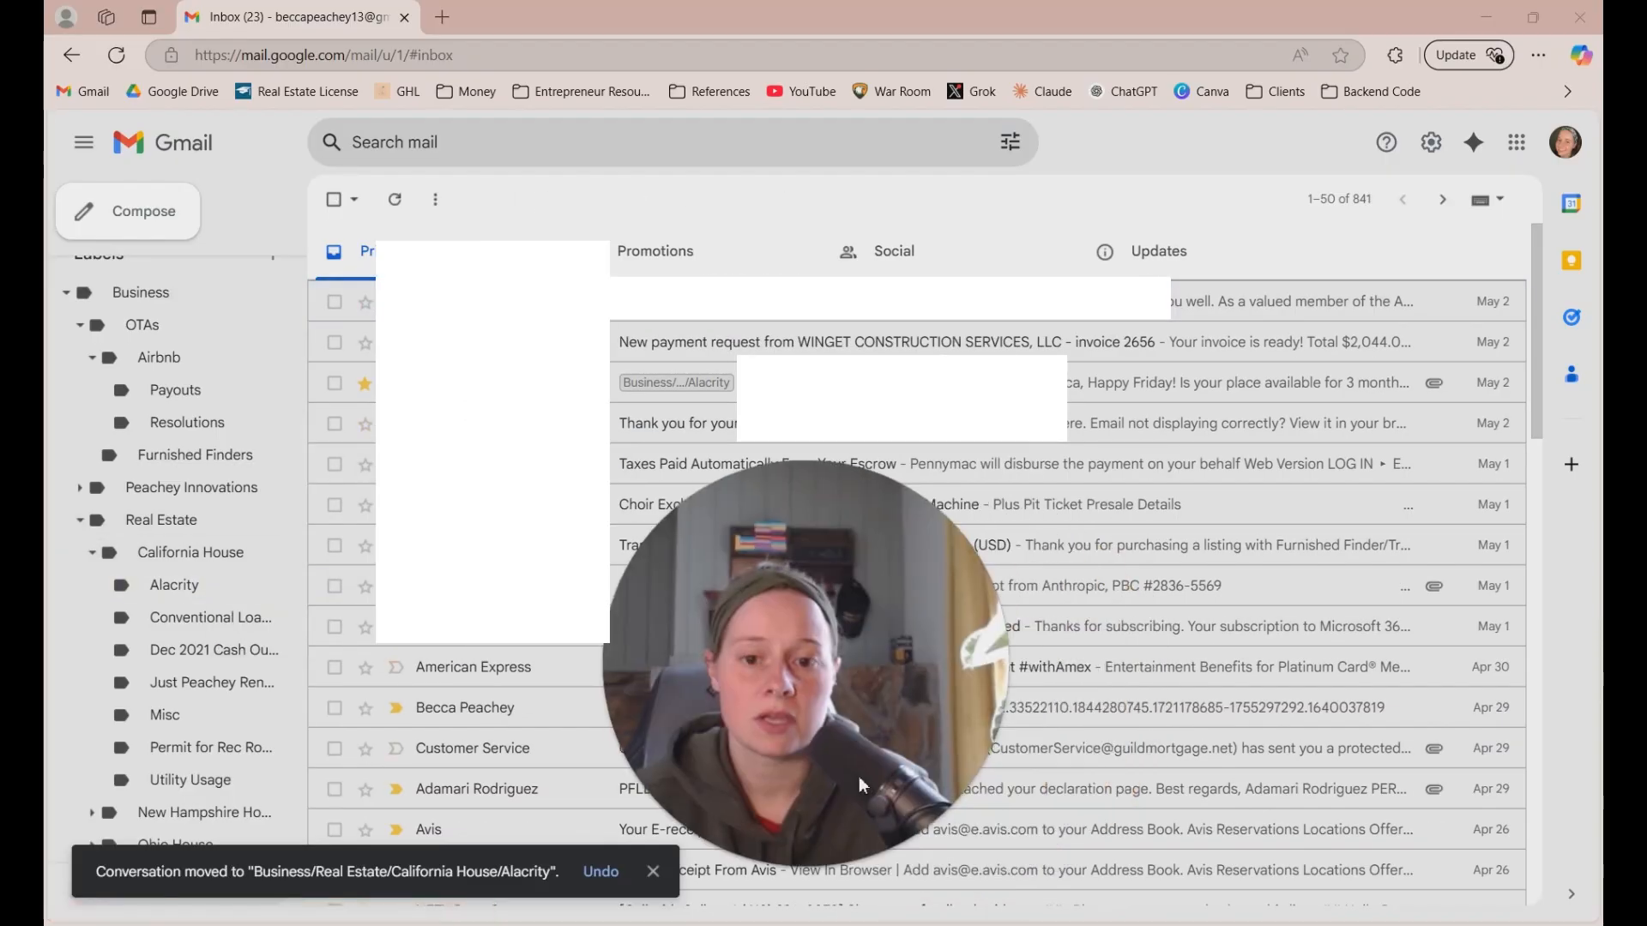
Open the remaining starred Alacrity email, remove it from the inbox, and return to the message list
{"action": "left_click", "coordinate": [1080, 383]}
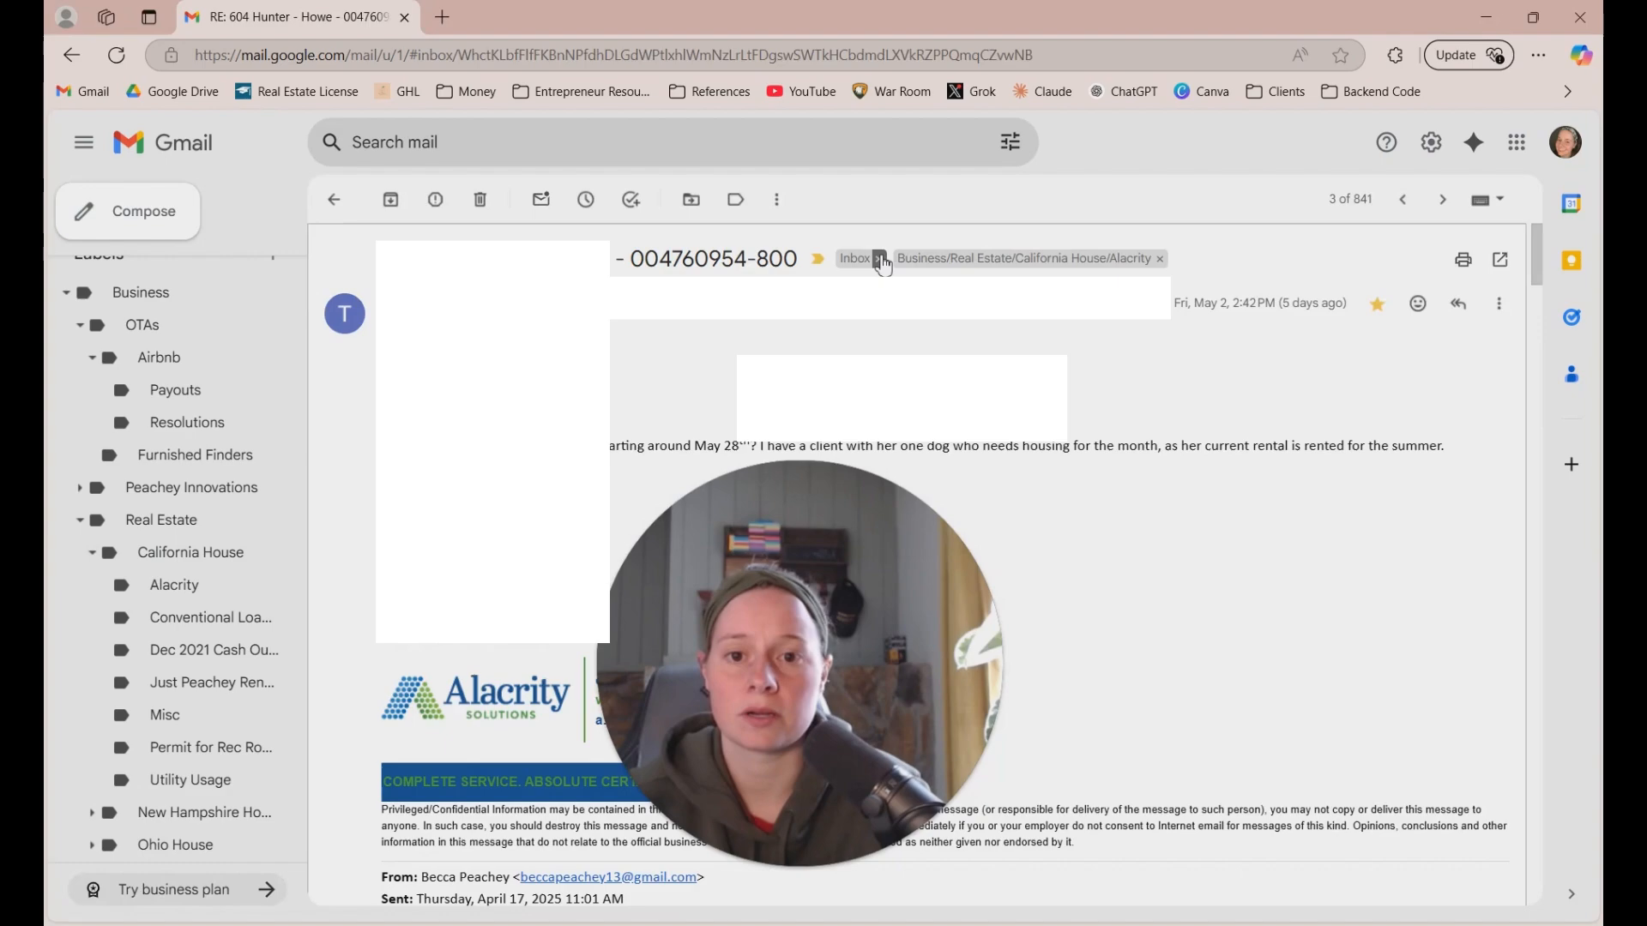
{"action": "left_click", "coordinate": [881, 260]}
{"action": "left_click", "coordinate": [334, 200]}
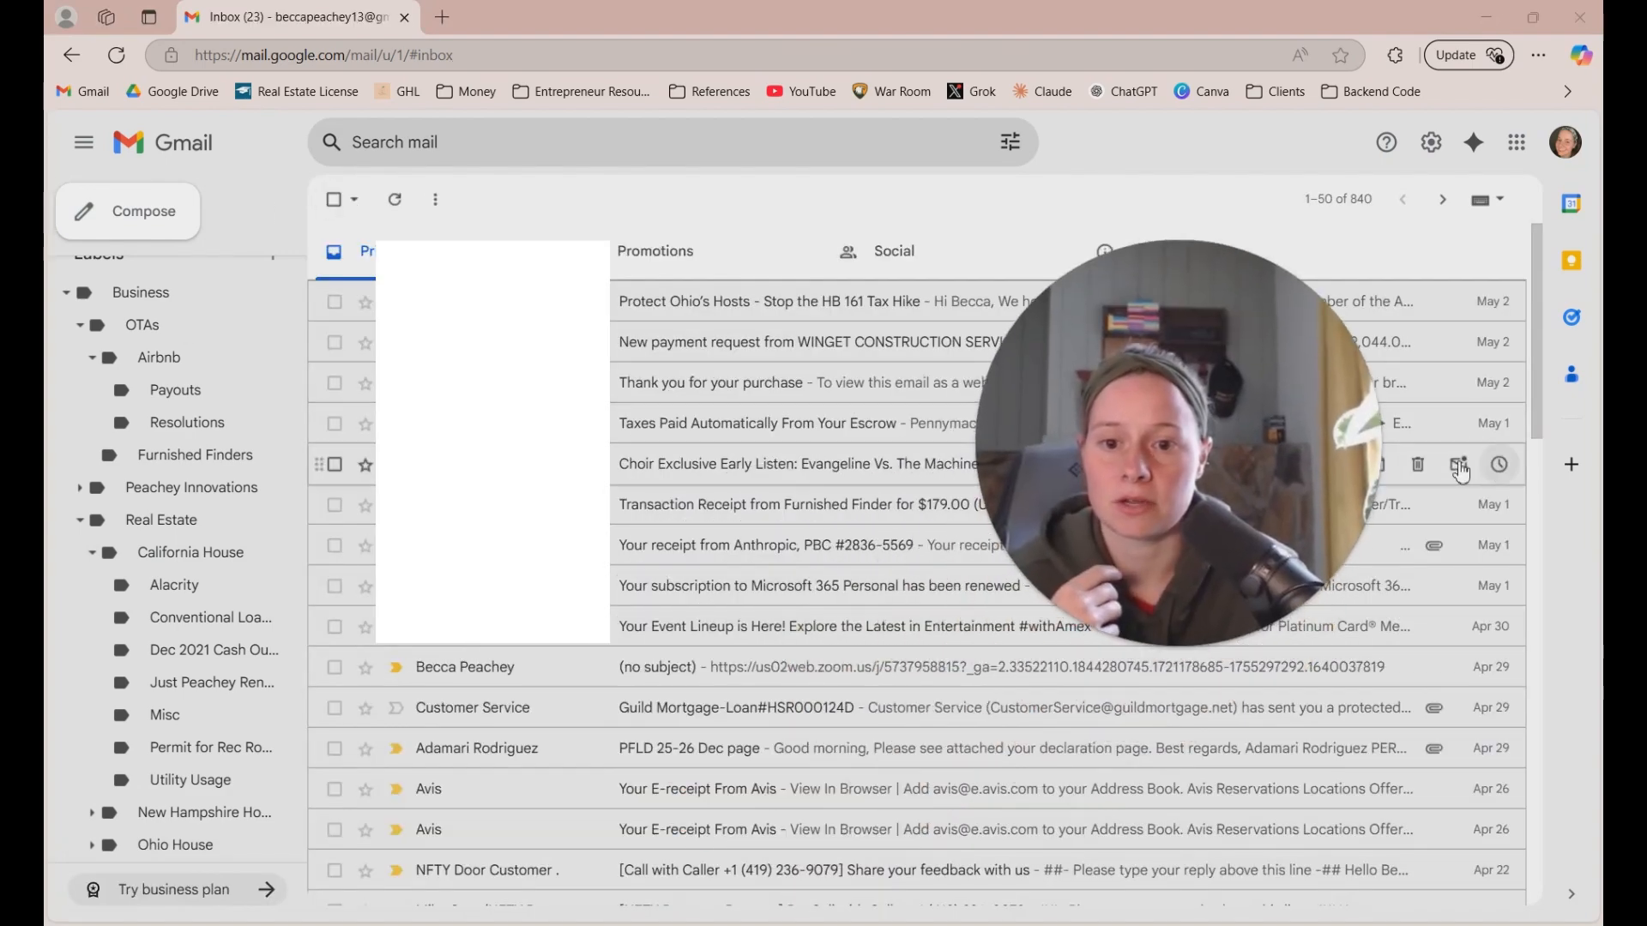
View the Anthropic receipt email, return to the inbox, and look through the older messages
{"action": "left_click", "coordinate": [553, 549]}
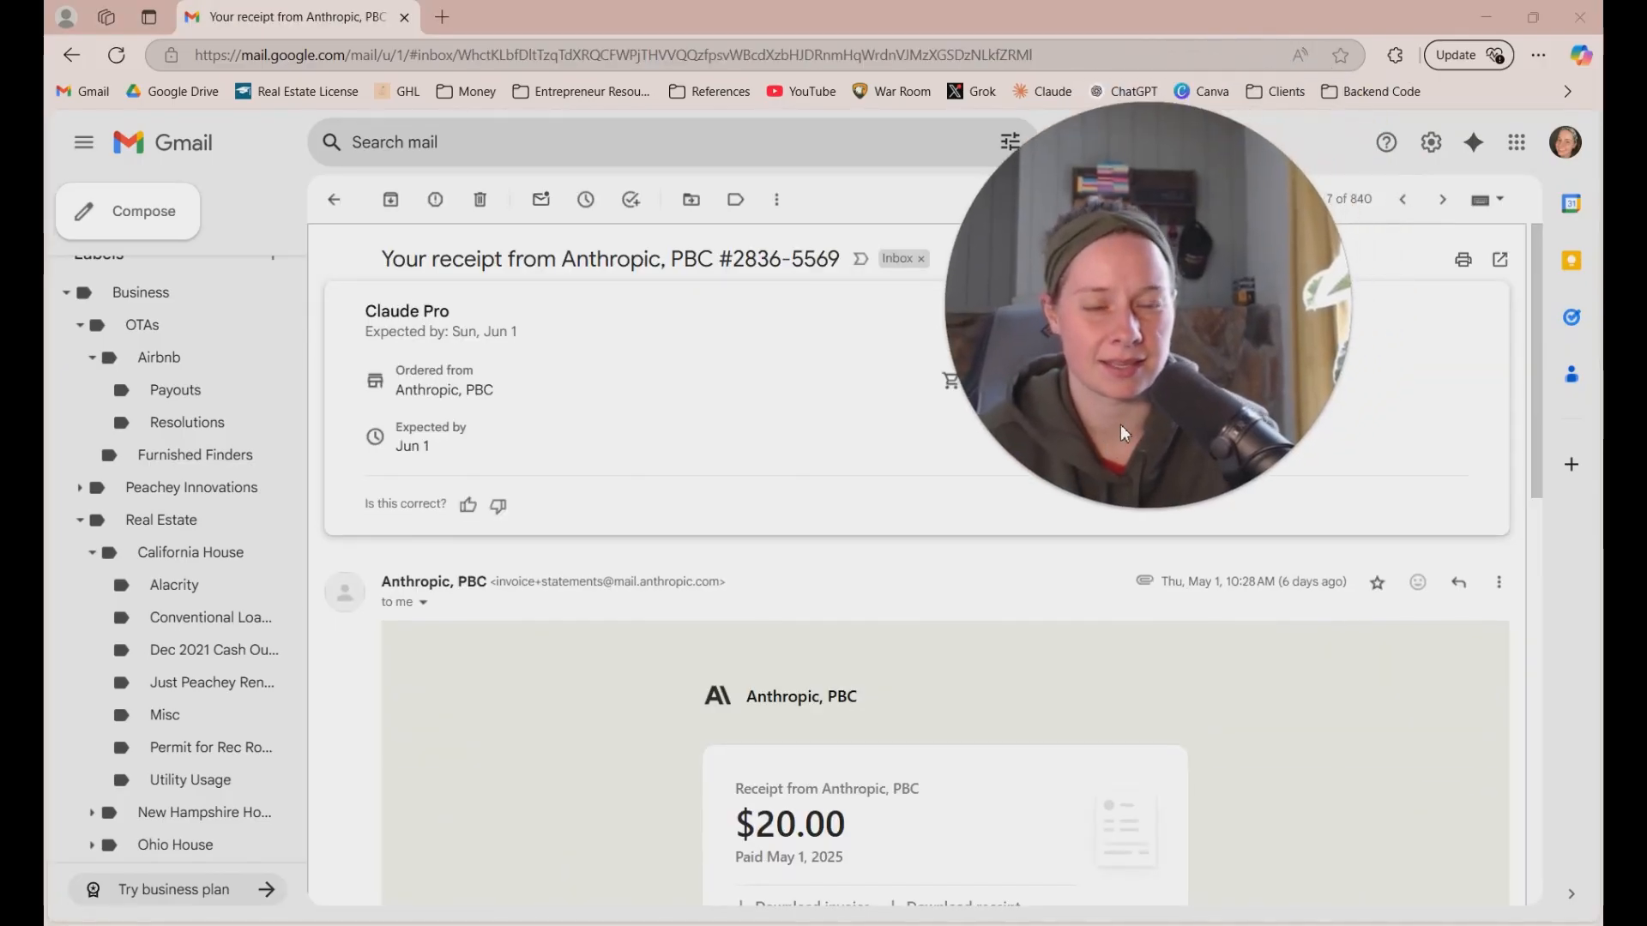
{"action": "left_click_drag", "start_coordinate": [1120, 425], "coordinate": [1274, 618]}
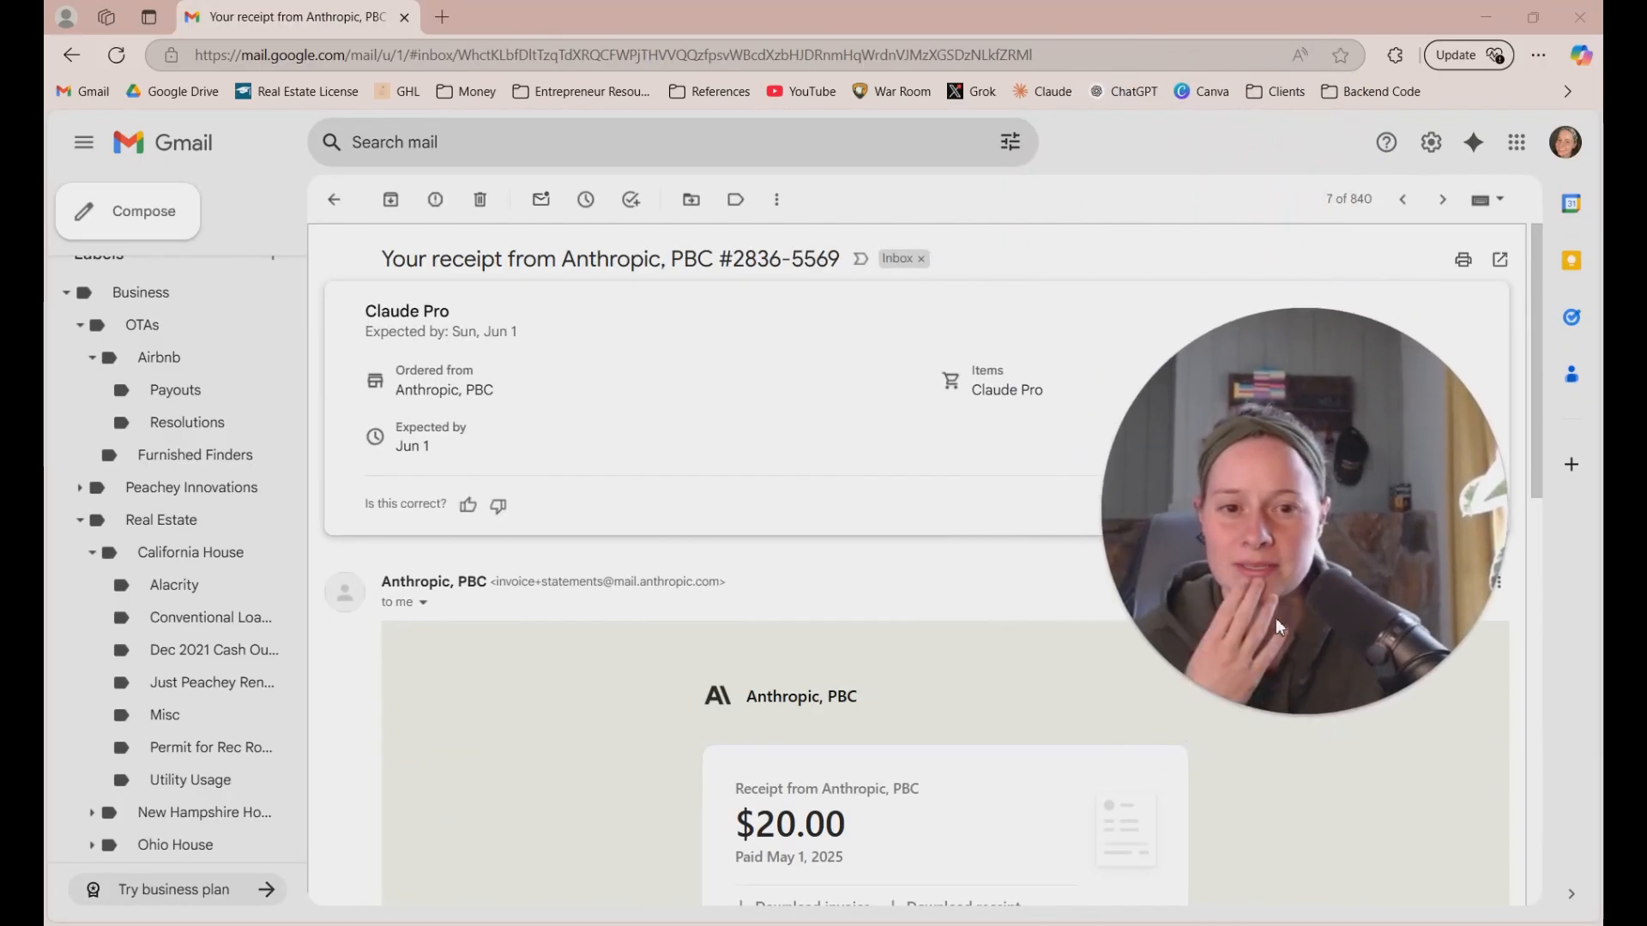
{"action": "left_click", "coordinate": [333, 199]}
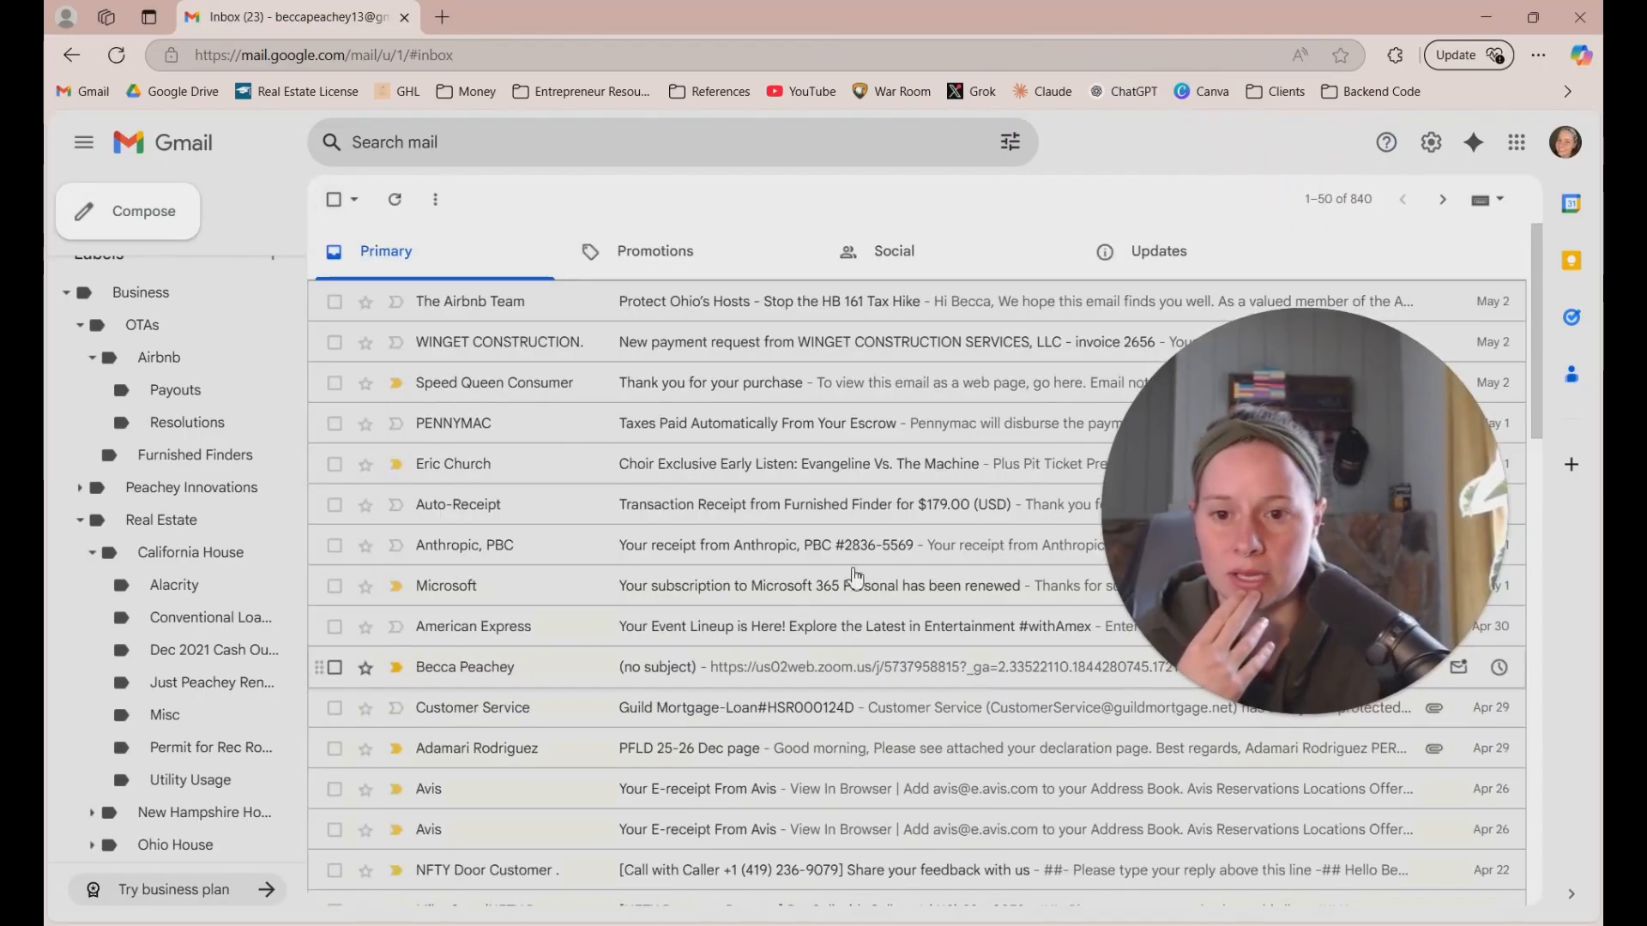
{"action": "scroll", "coordinate": [1013, 393], "scroll_direction": "down", "scroll_amount": 15}
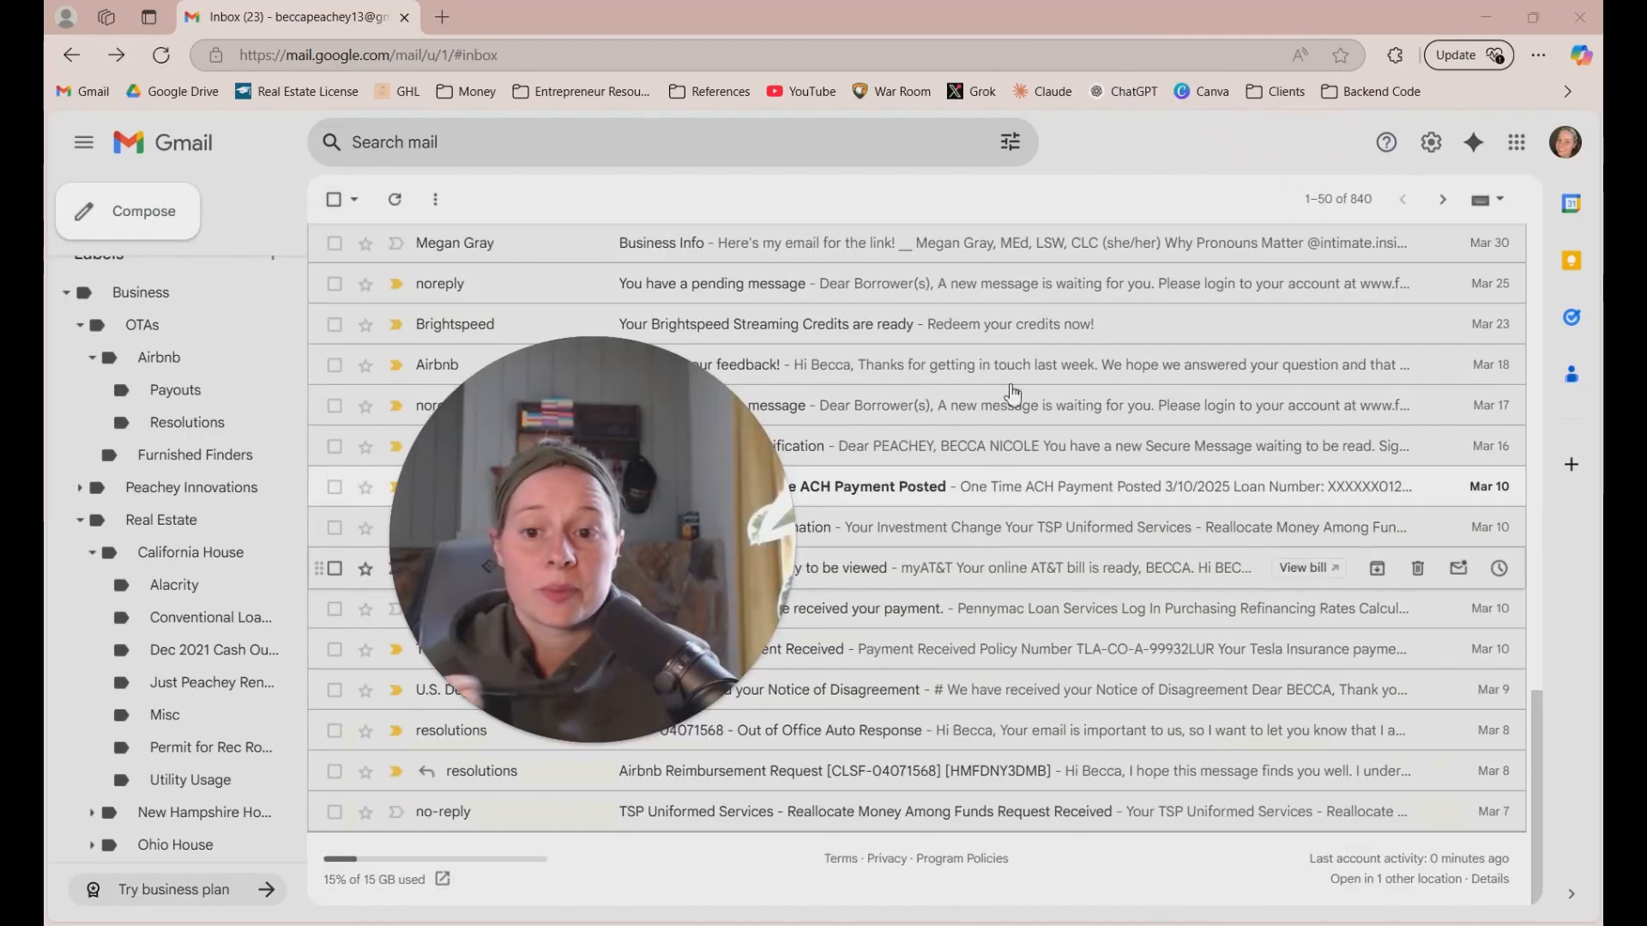
Open the full settings and display the list of filters and blocked addresses
{"action": "left_click", "coordinate": [1434, 146]}
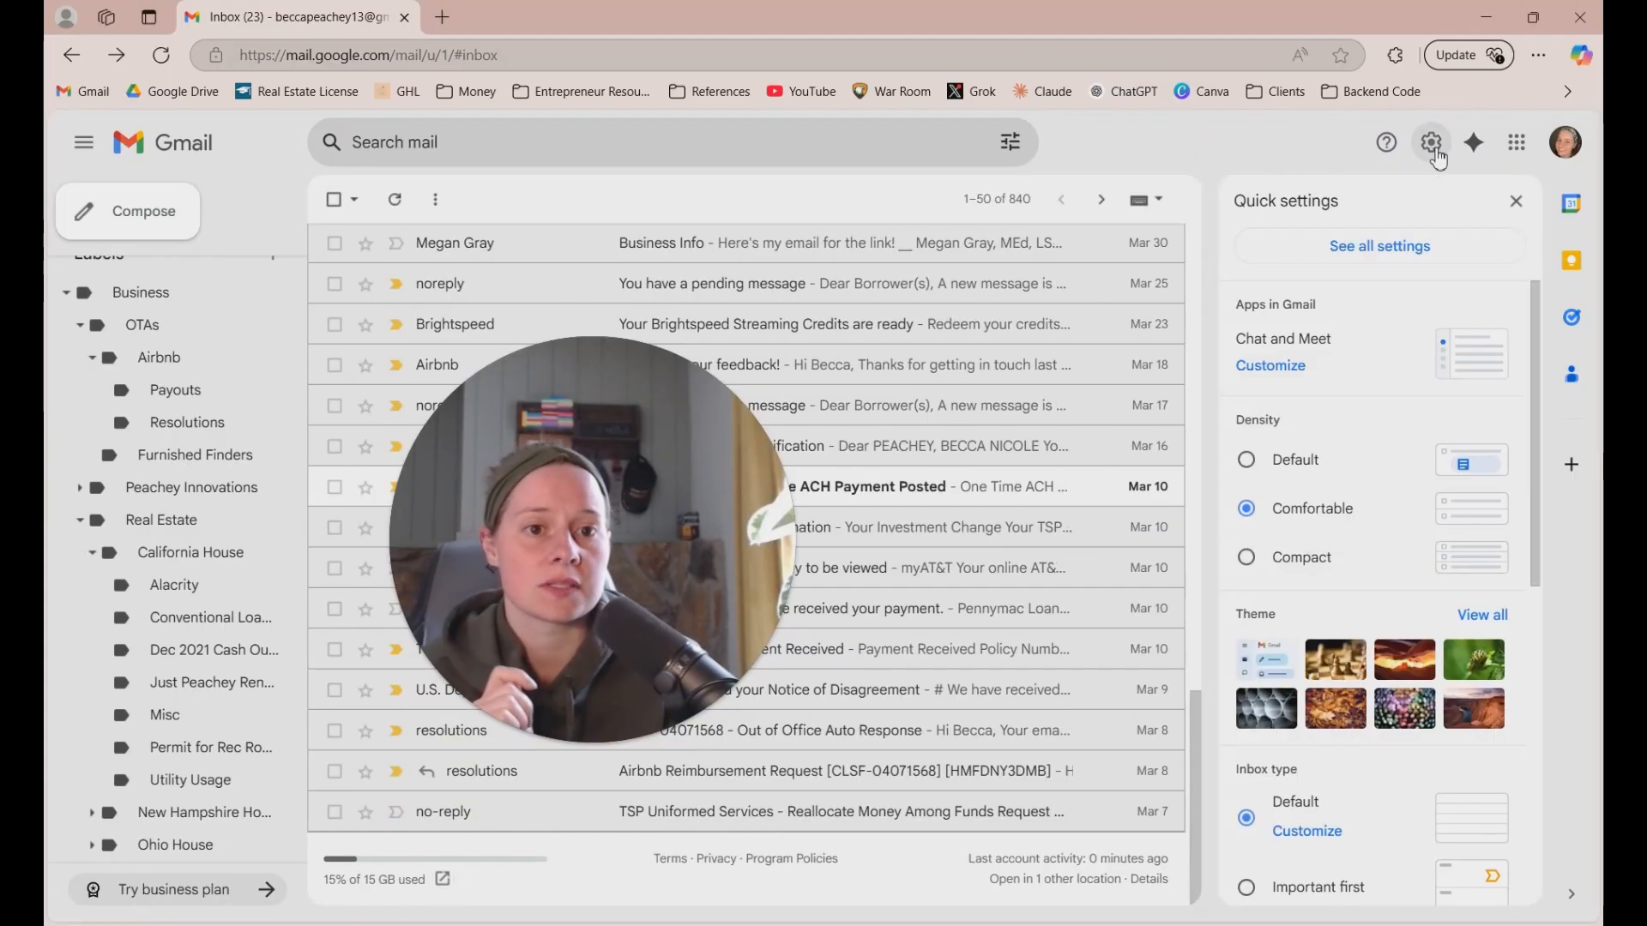
{"action": "left_click", "coordinate": [1402, 264]}
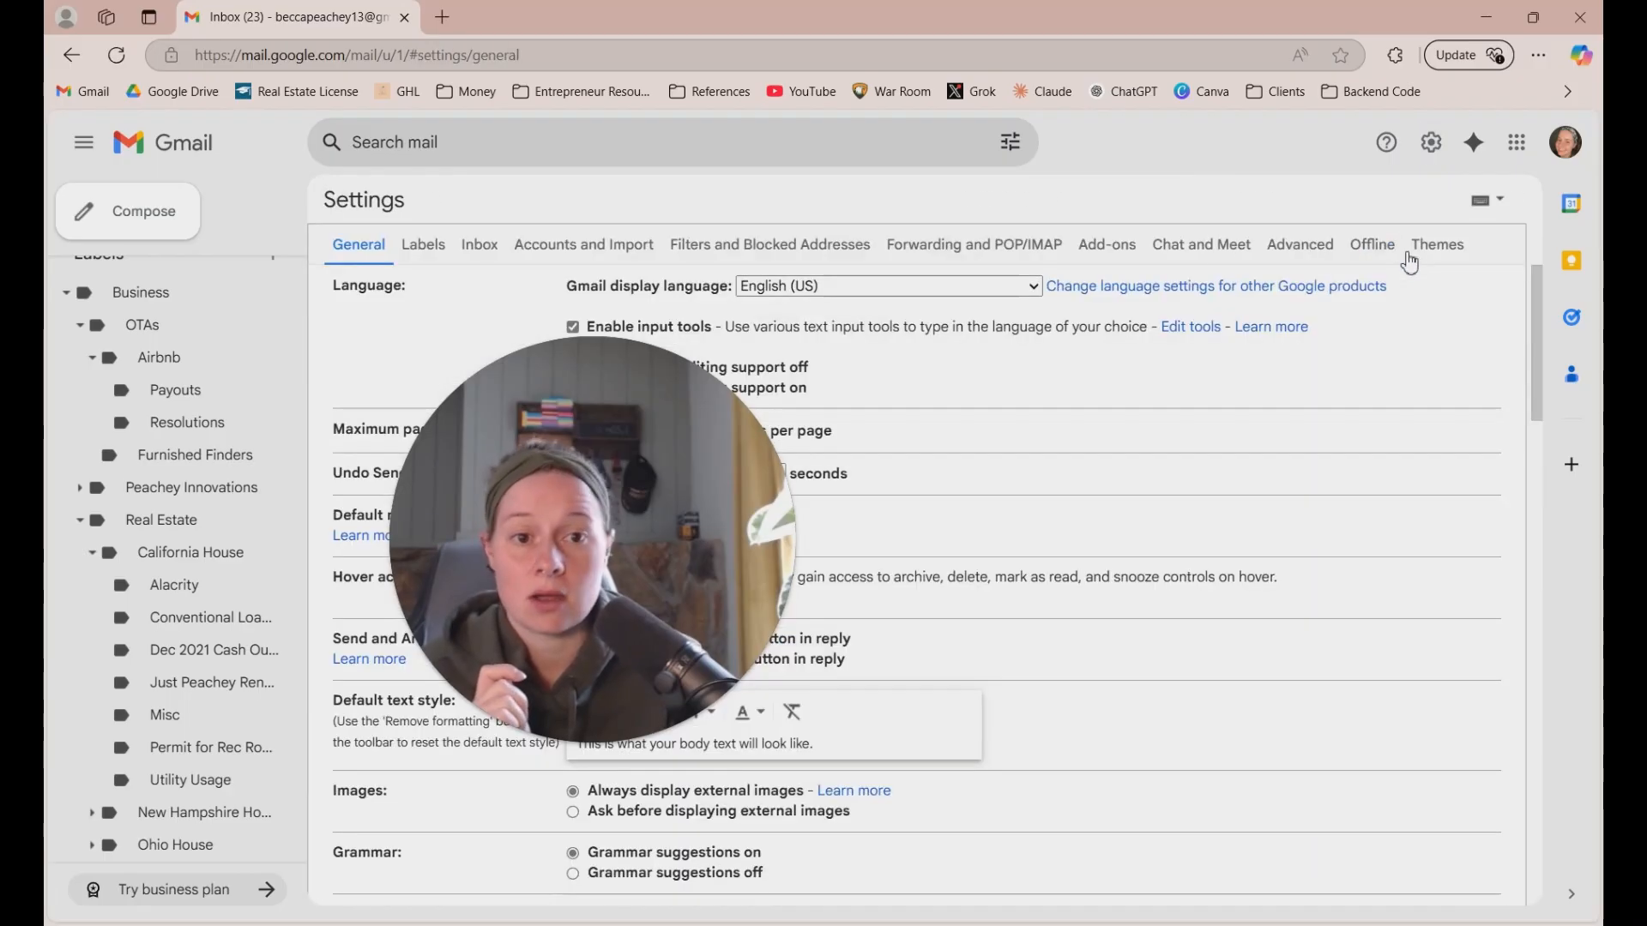
{"action": "left_click", "coordinate": [772, 244]}
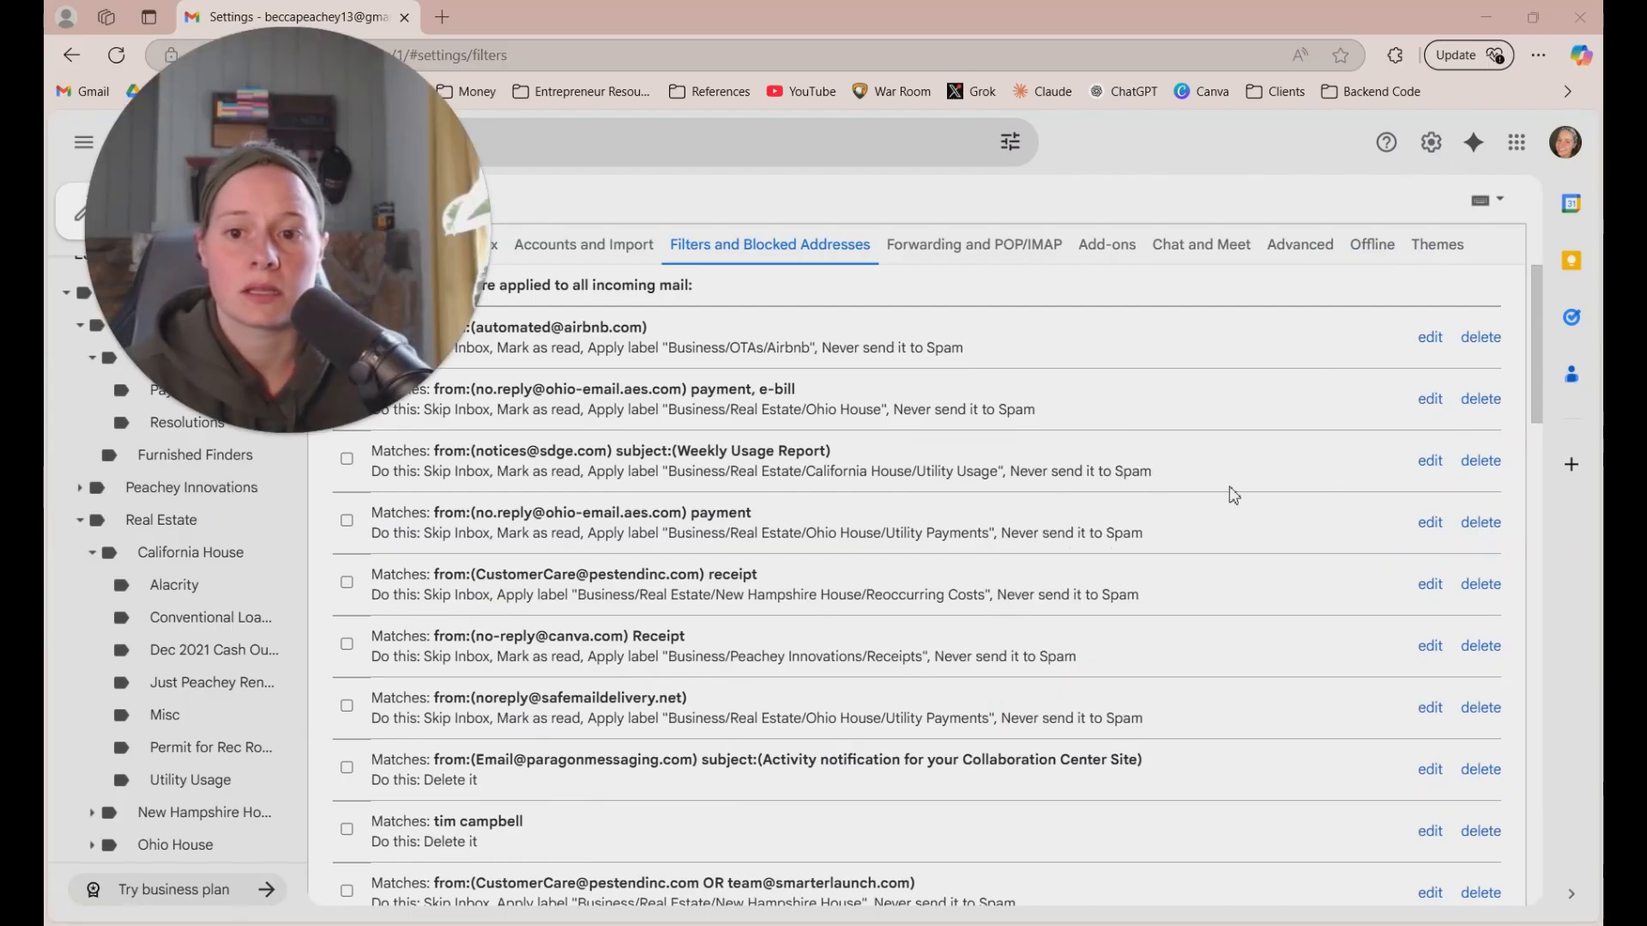
Review the criteria and actions of the SDGE Weekly Usage Report filter, including its option for existing matches, and leave without updating it
{"action": "left_click", "coordinate": [1429, 462]}
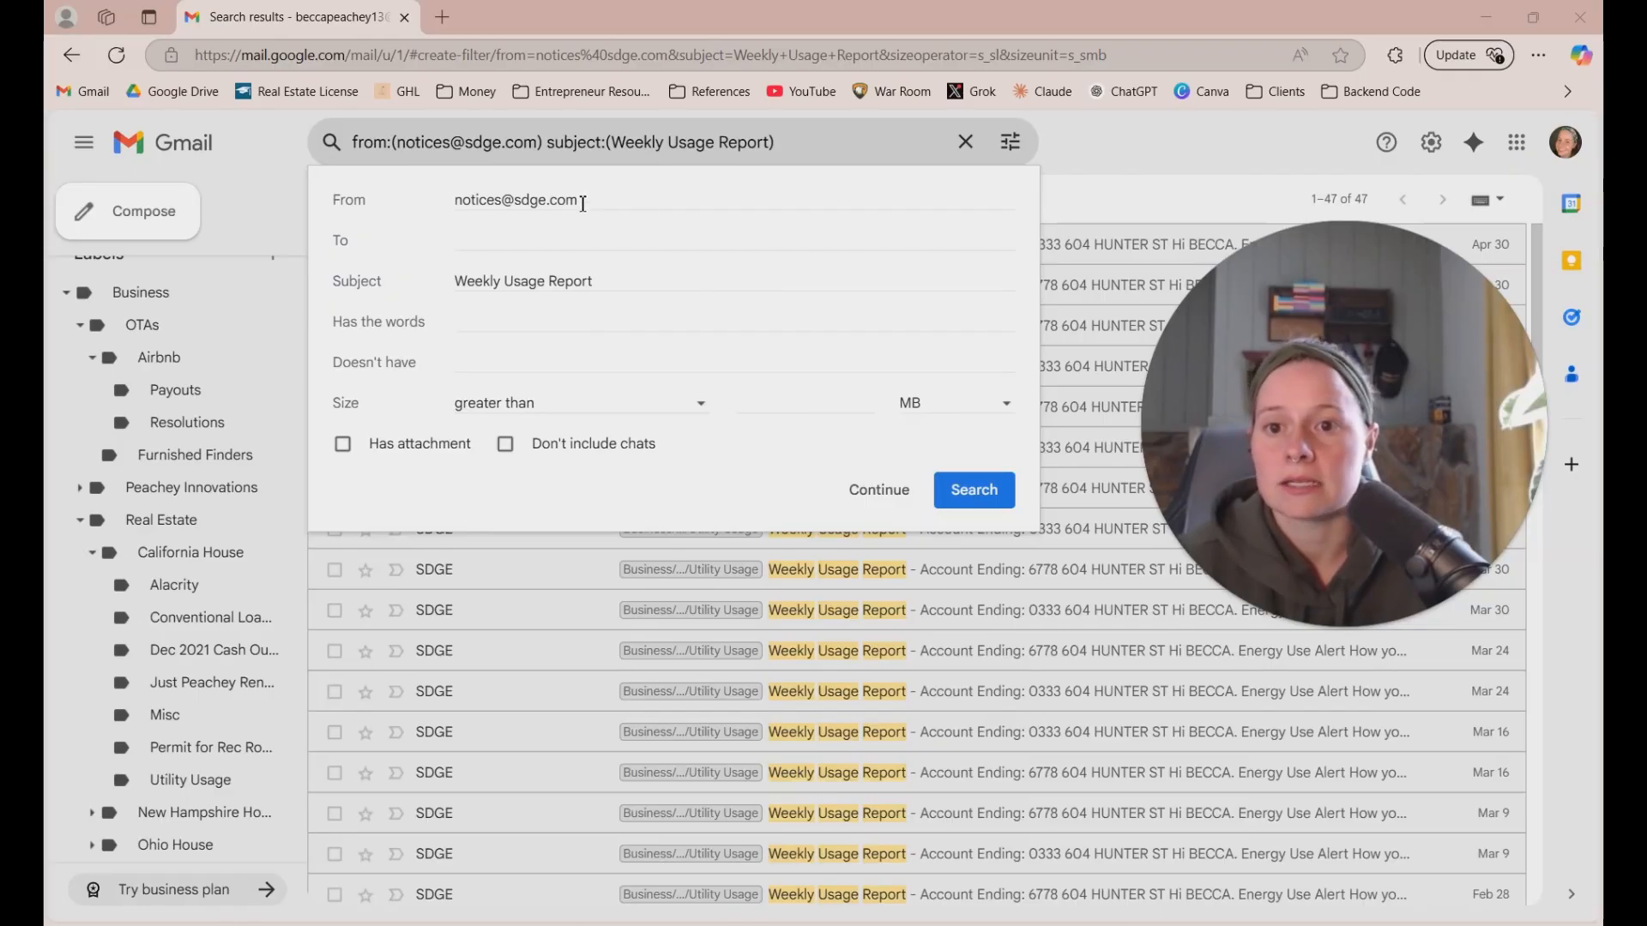
{"action": "left_click", "coordinate": [614, 289]}
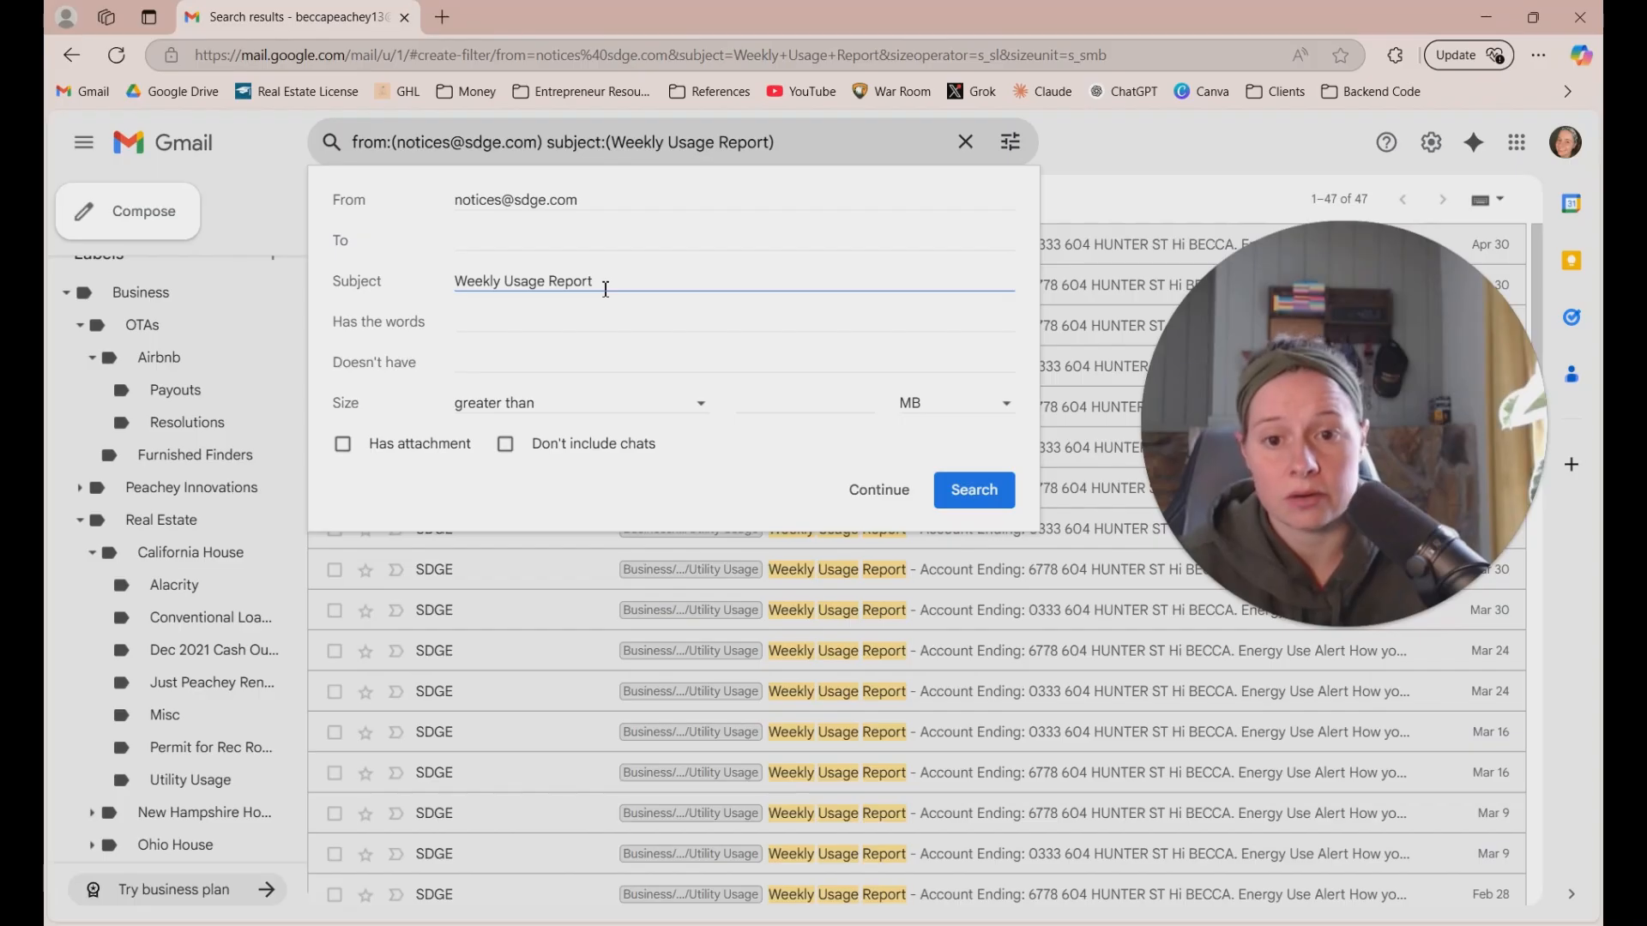
{"action": "left_click", "coordinate": [856, 506]}
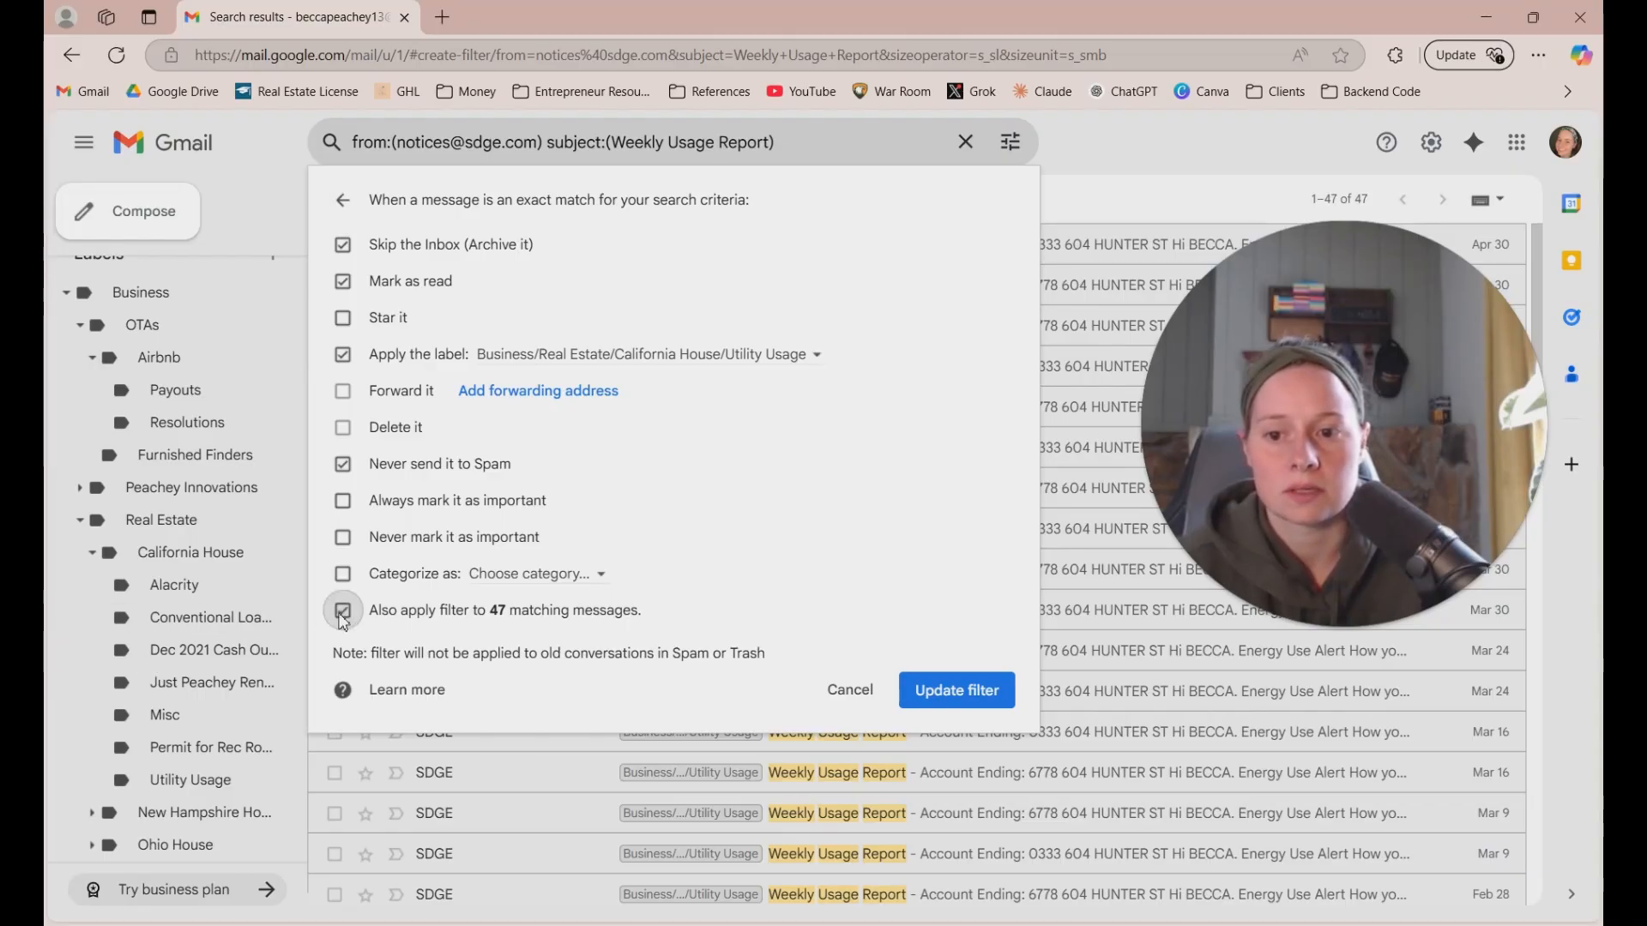
{"action": "left_click", "coordinate": [1092, 155]}
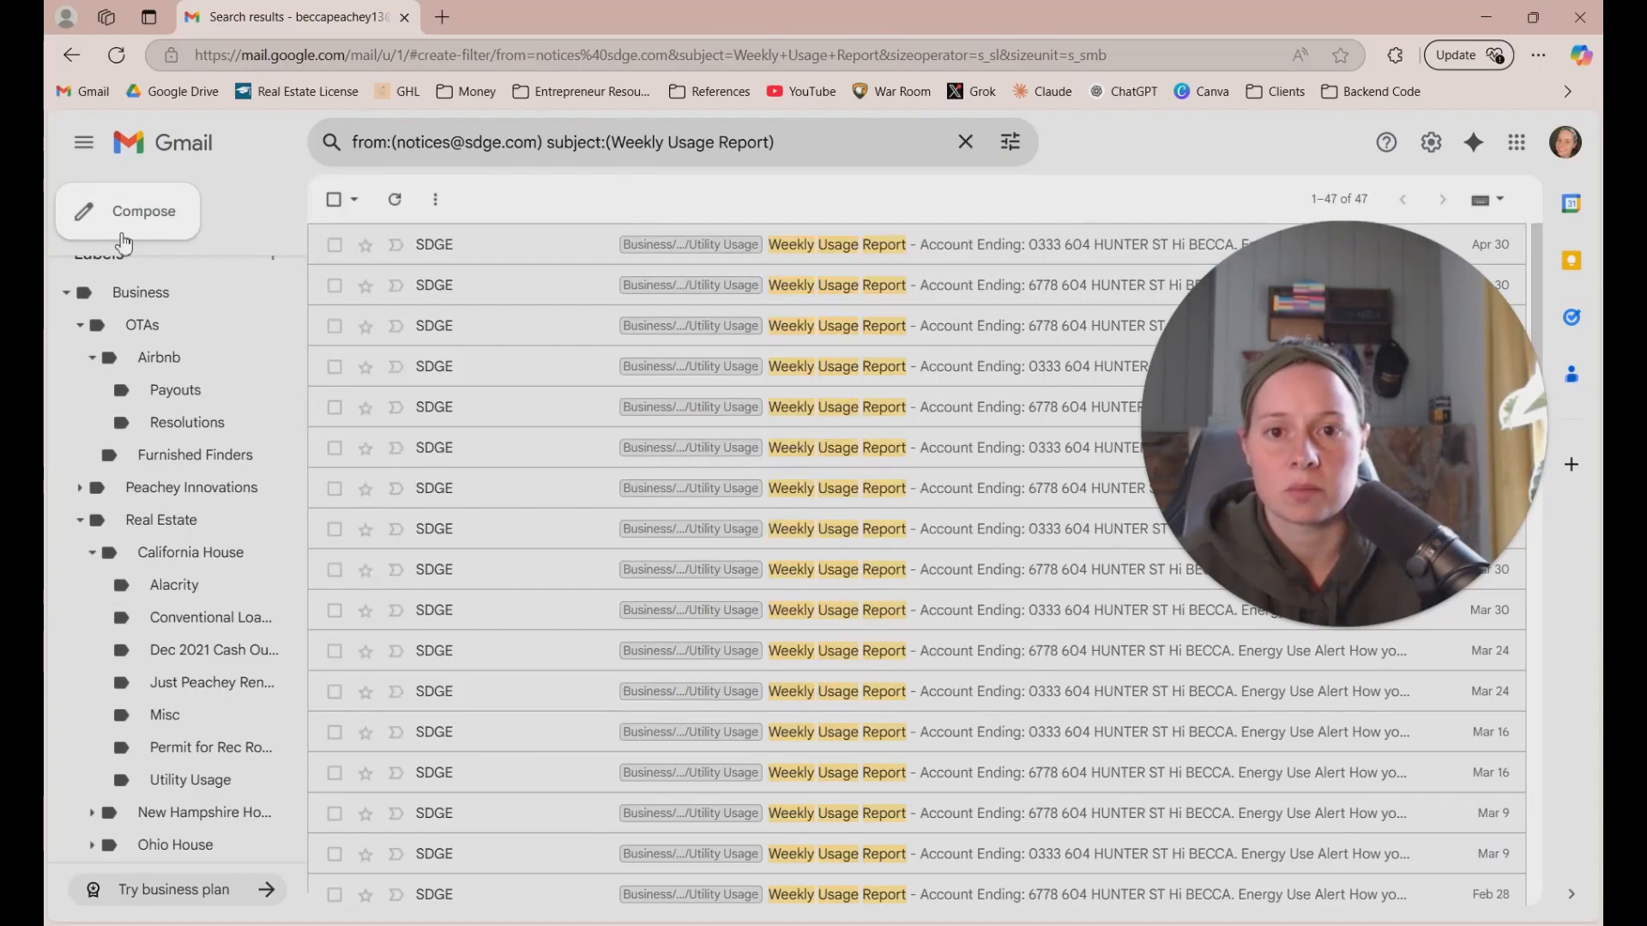
{"action": "left_click", "coordinate": [73, 60]}
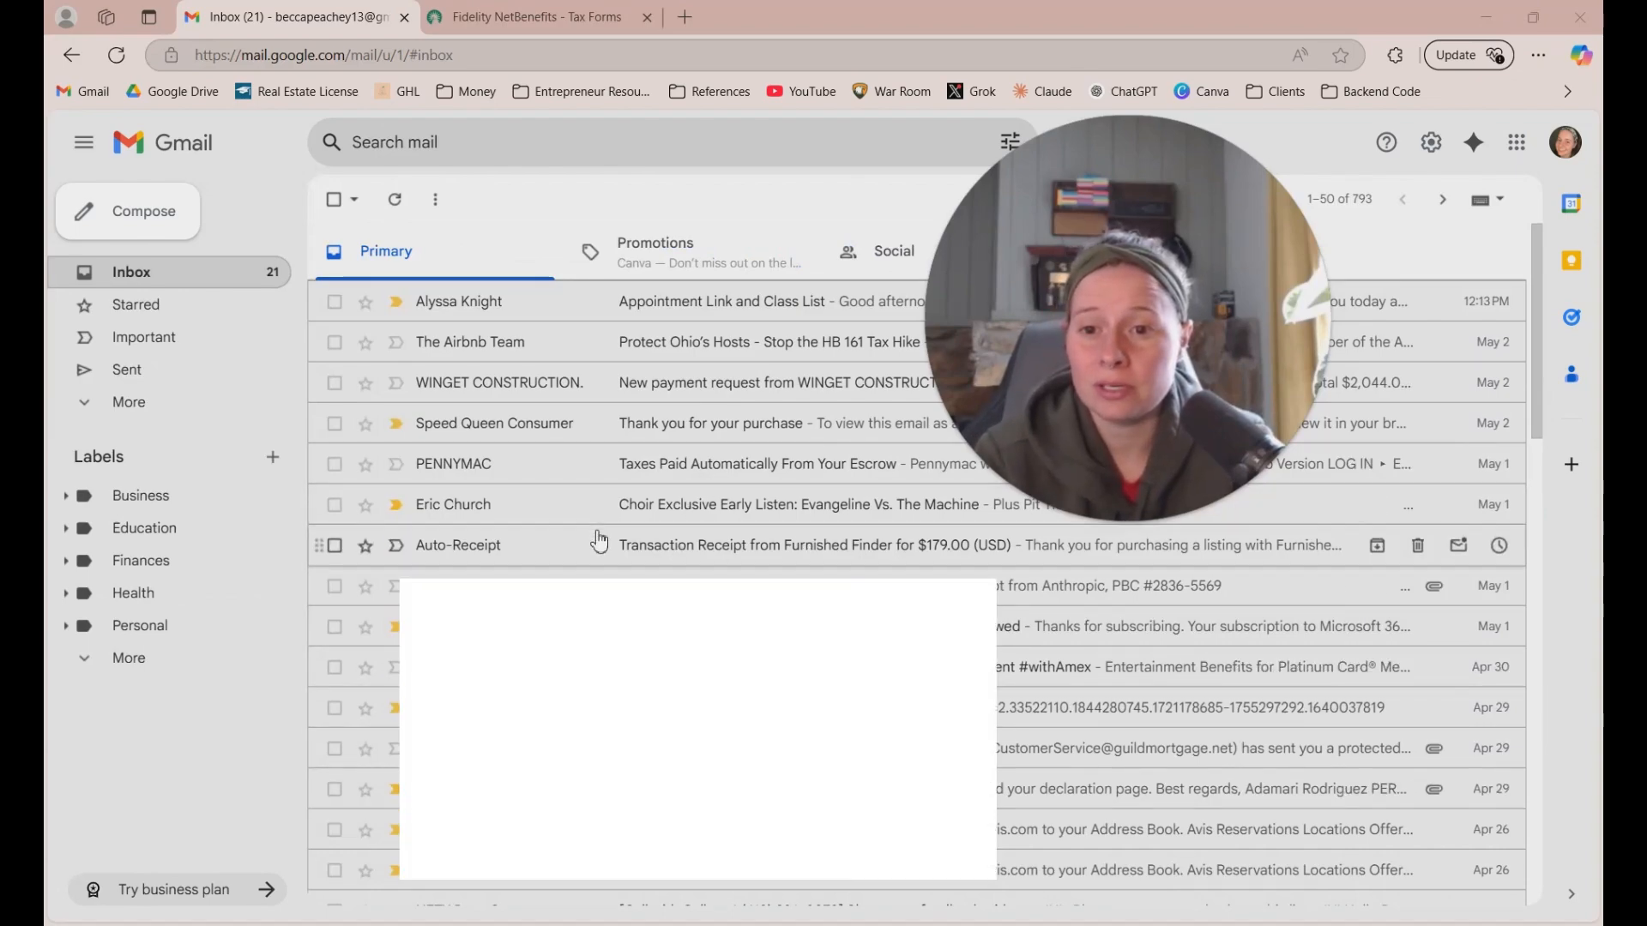
Find the Avis e-receipt emails dated Apr 26 in the inbox and open the upper one
{"action": "scroll", "coordinate": [600, 729], "scroll_direction": "down", "scroll_amount": 2}
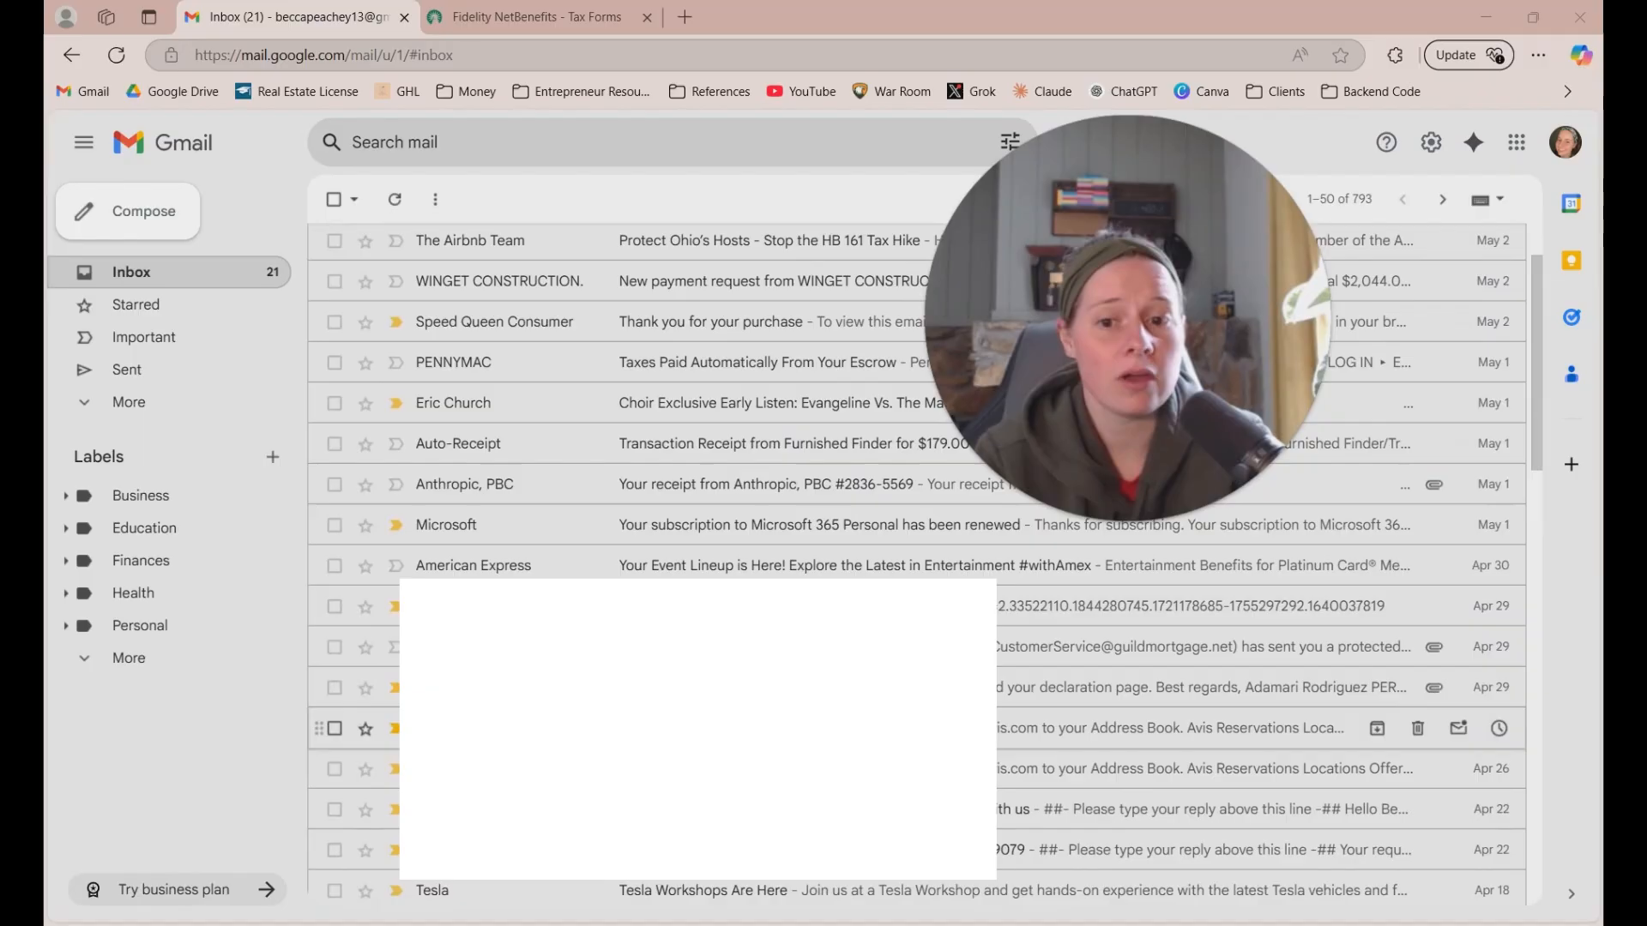
{"action": "scroll", "coordinate": [695, 542], "scroll_direction": "down", "scroll_amount": 3}
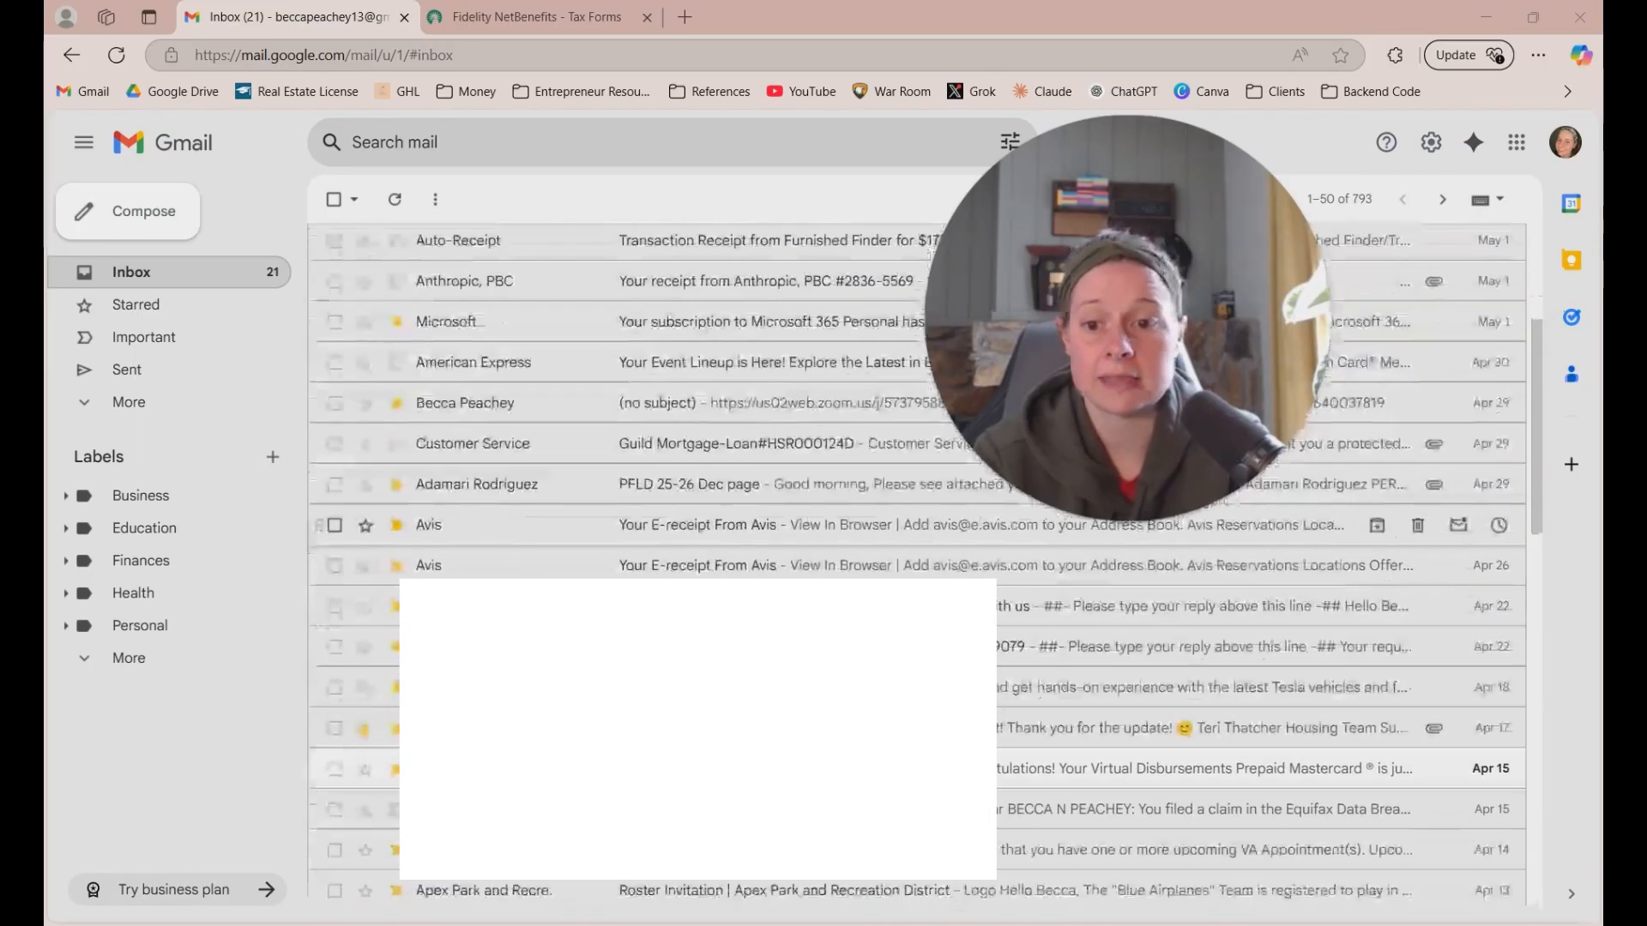
{"action": "left_click", "coordinate": [674, 540]}
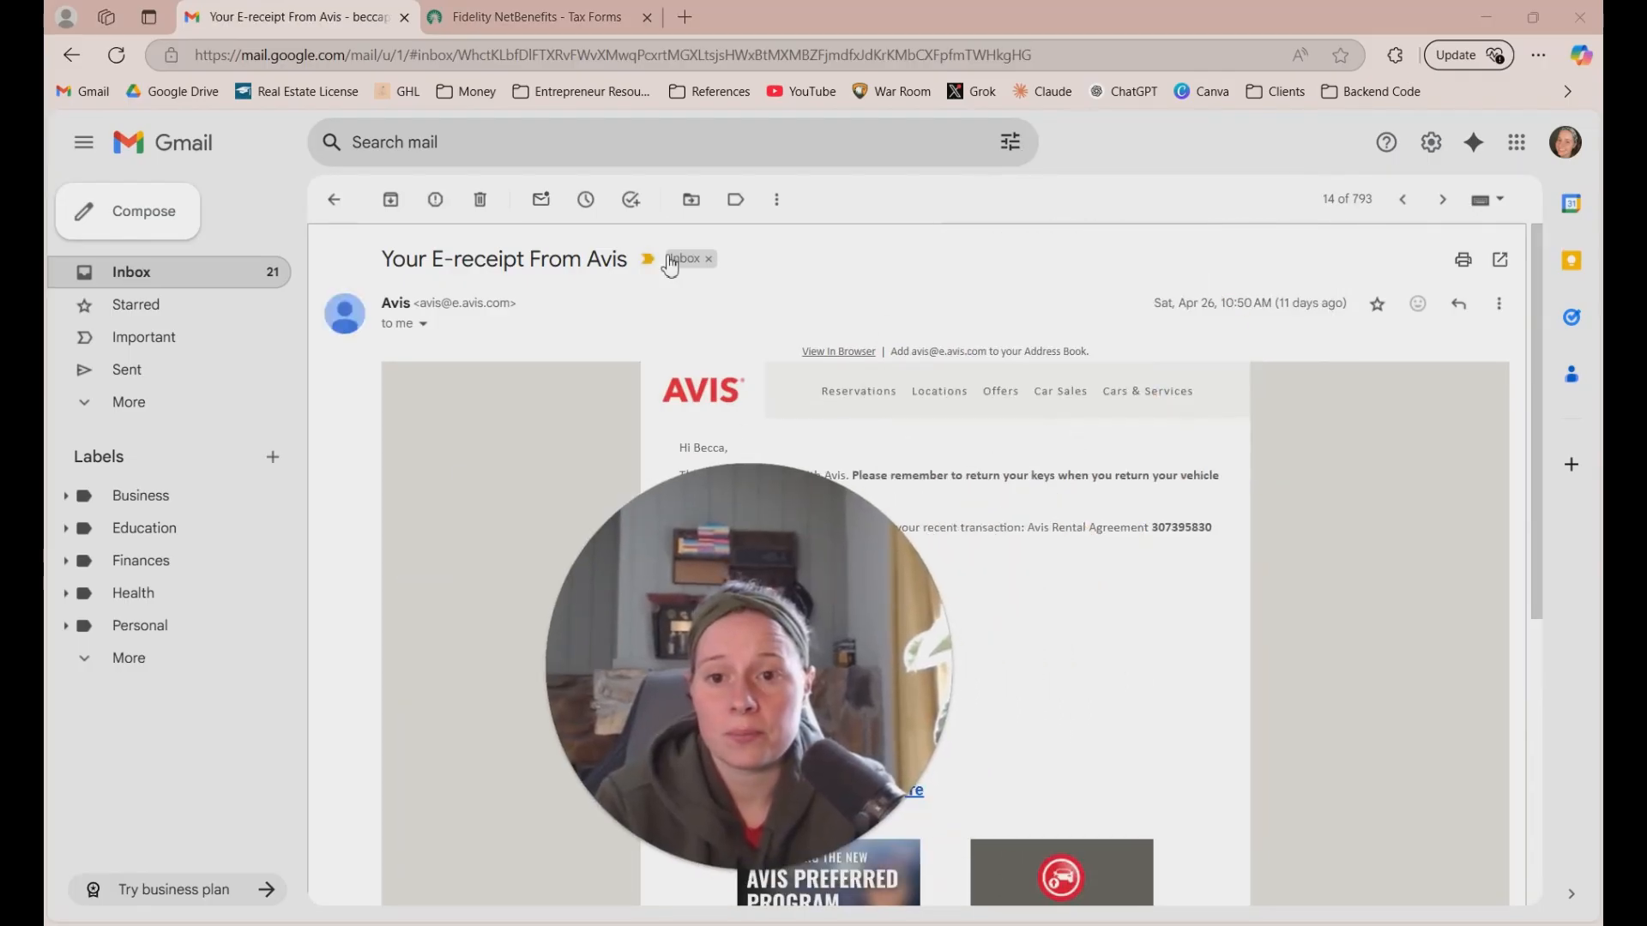
Look at the move and label choices for the open Avis e-receipt, and move it to Business/Real Estate/Ohio House
{"action": "left_click", "coordinate": [690, 202]}
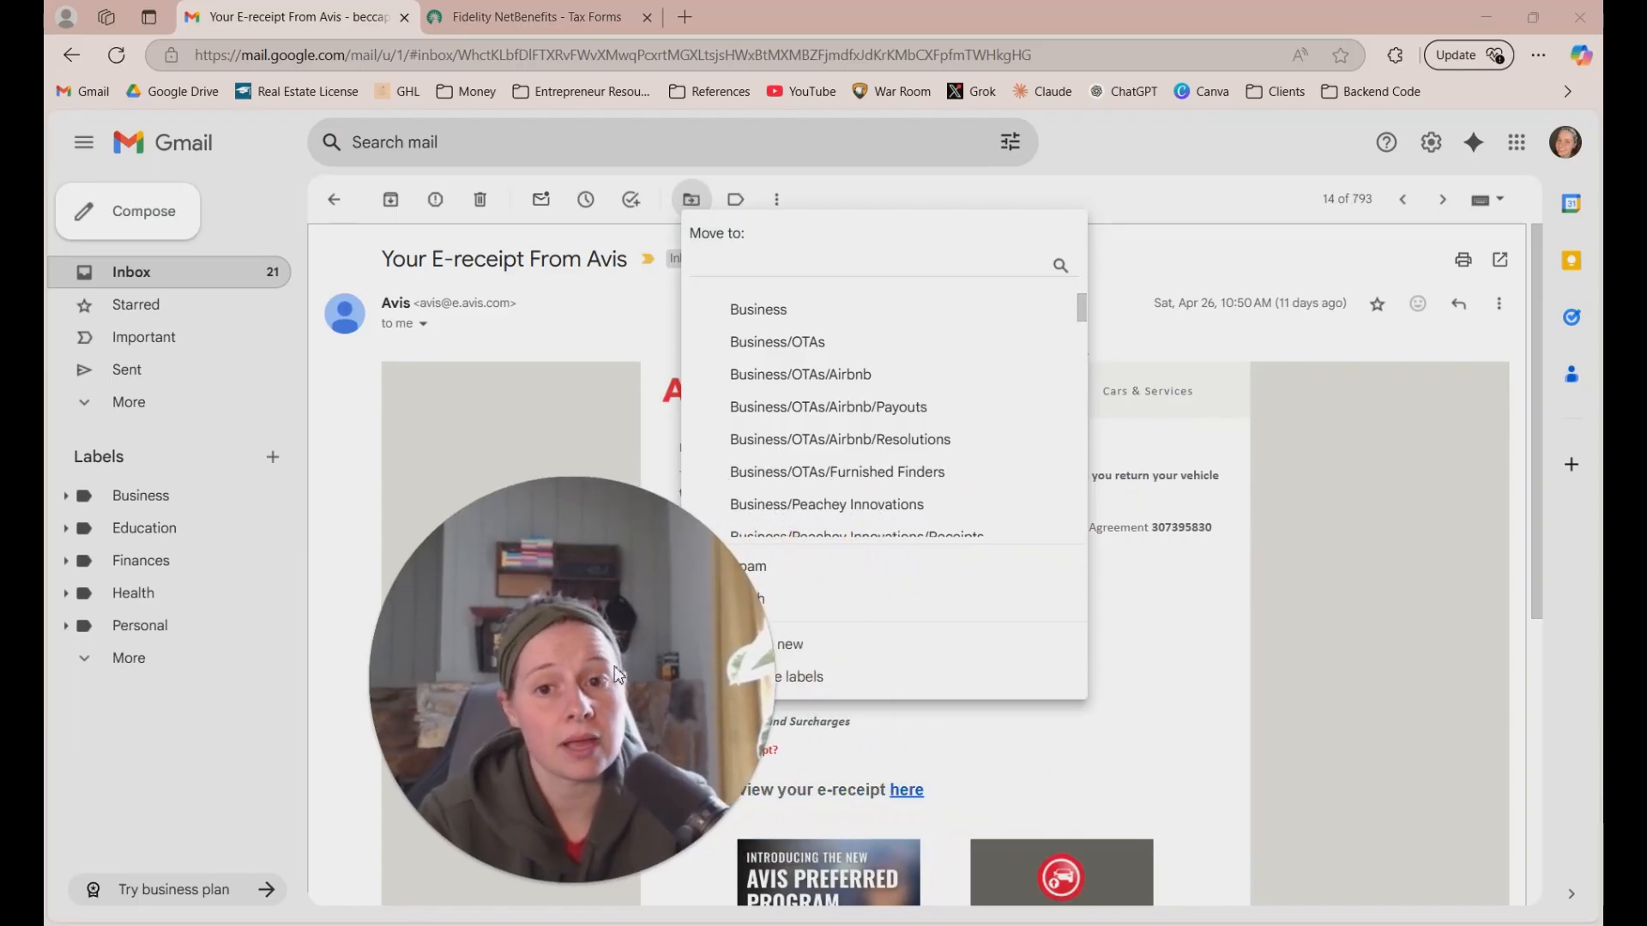
{"action": "left_click", "coordinate": [739, 204]}
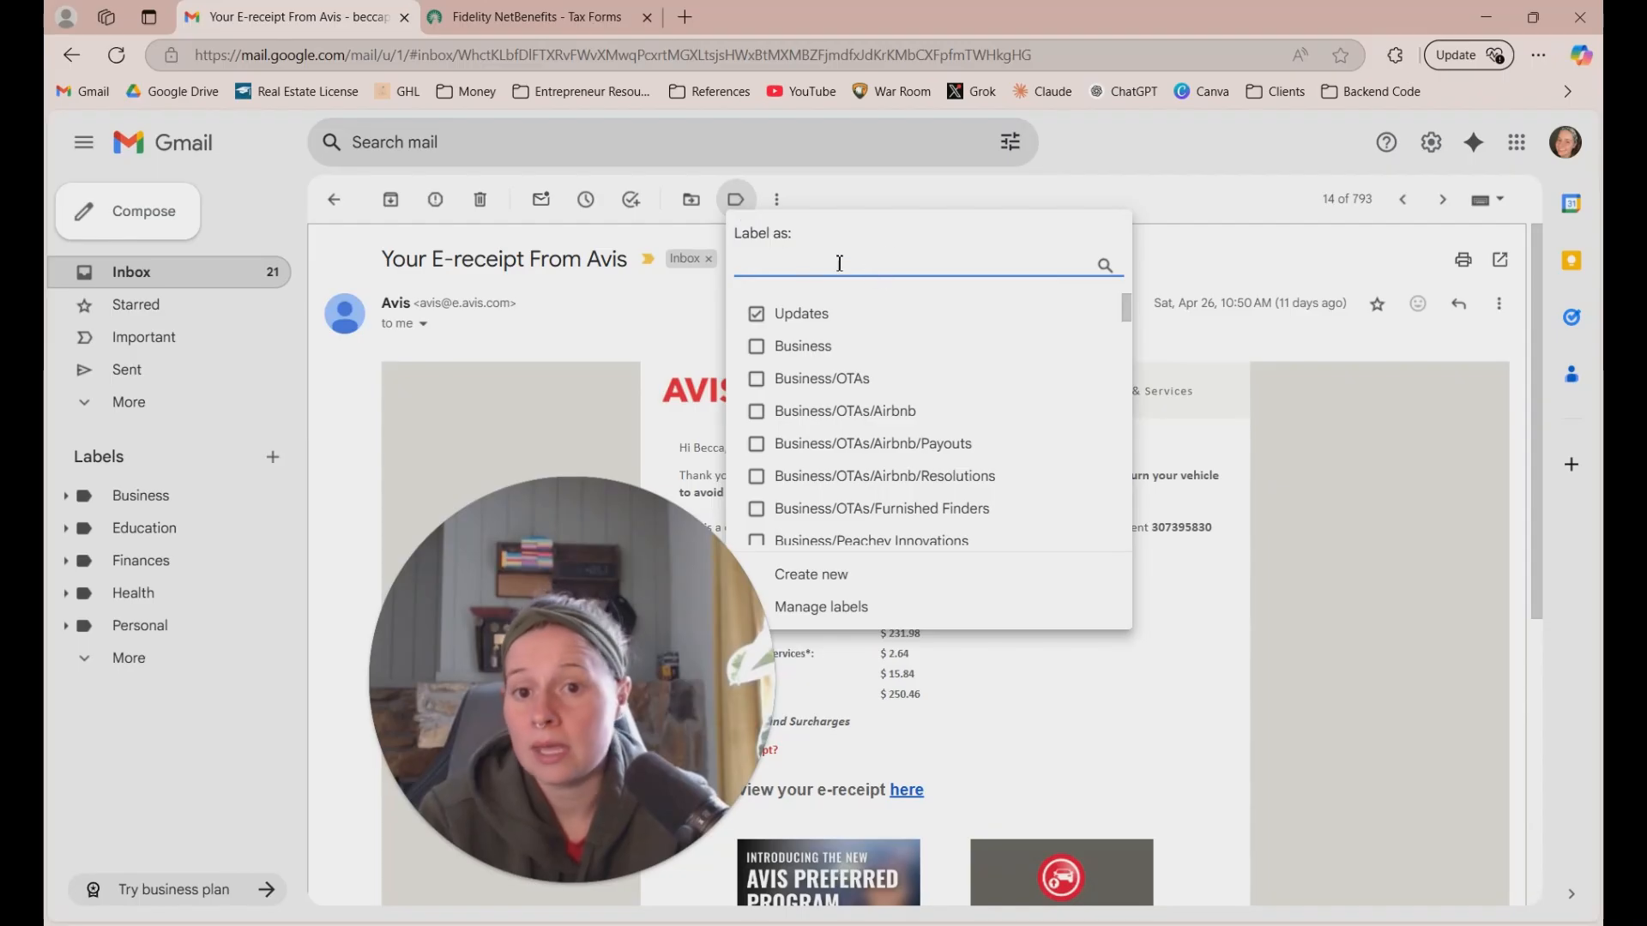
{"action": "left_click", "coordinate": [687, 199]}
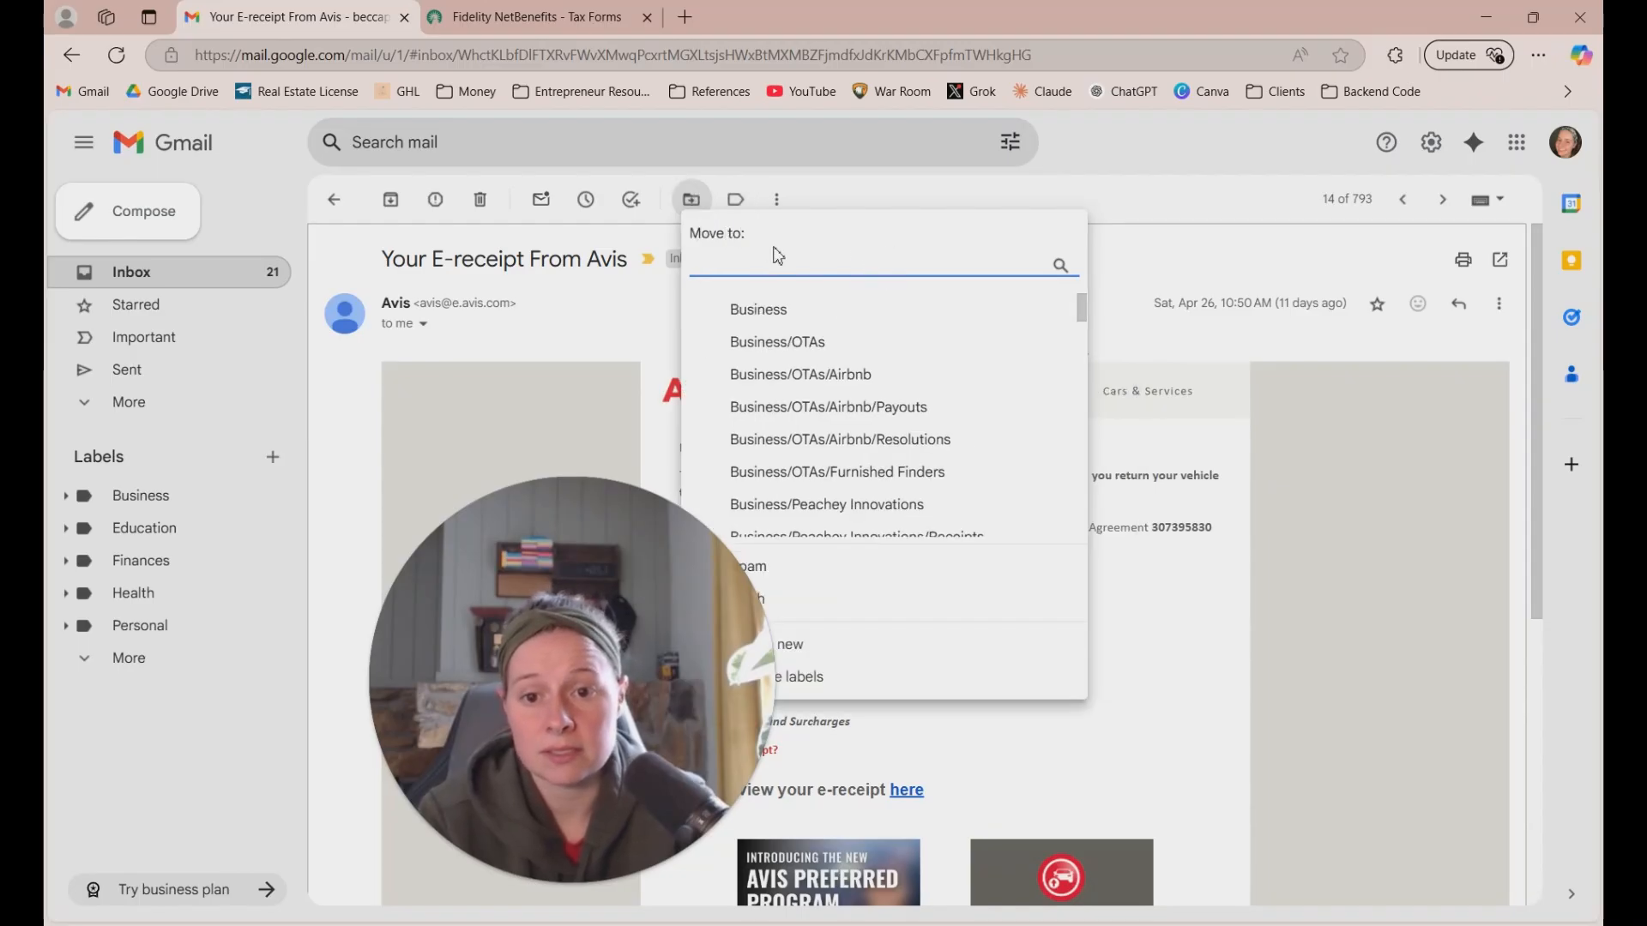
{"action": "scroll", "coordinate": [913, 403], "scroll_direction": "down", "scroll_amount": 5}
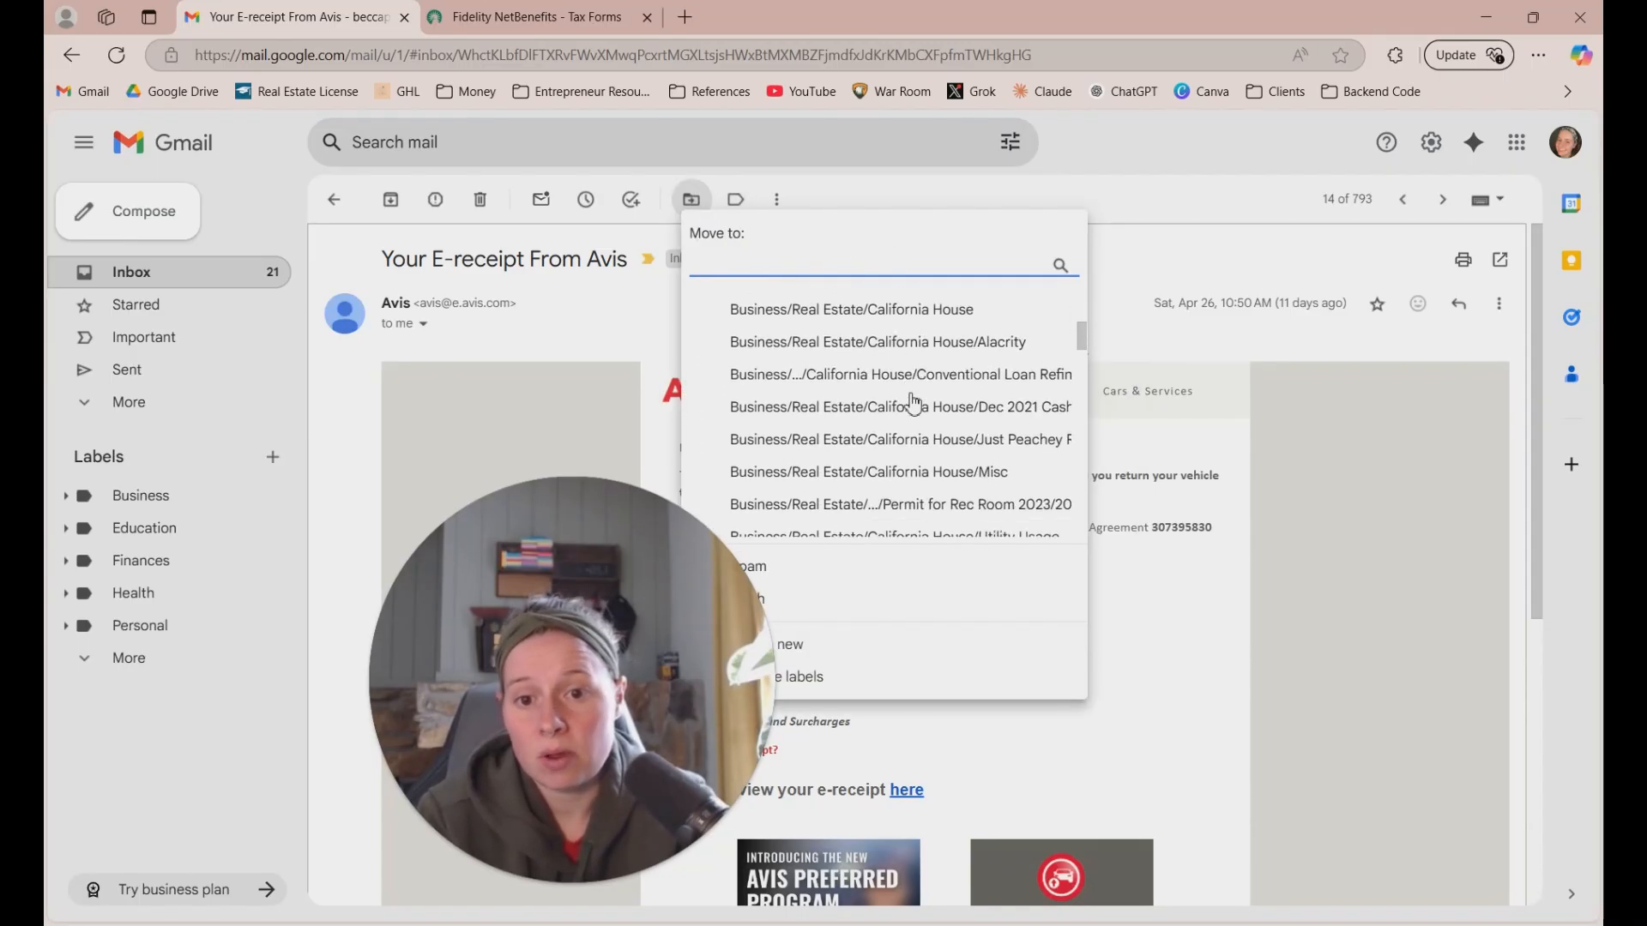
{"action": "scroll", "coordinate": [914, 403], "scroll_direction": "down", "scroll_amount": 5}
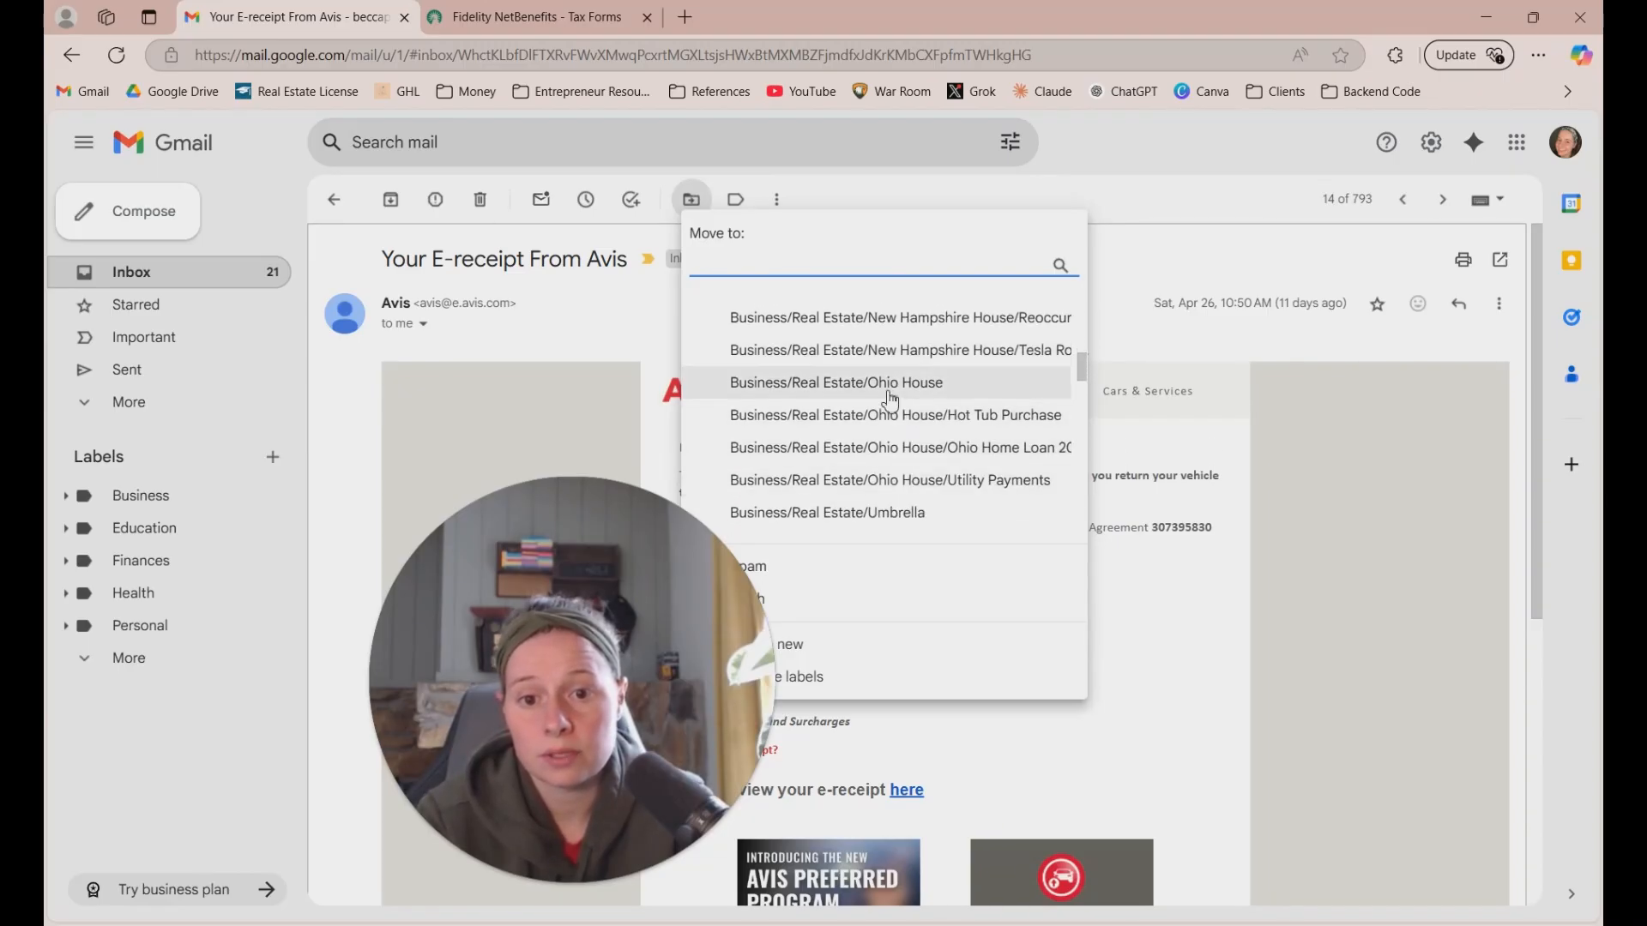
{"action": "left_click", "coordinate": [891, 397]}
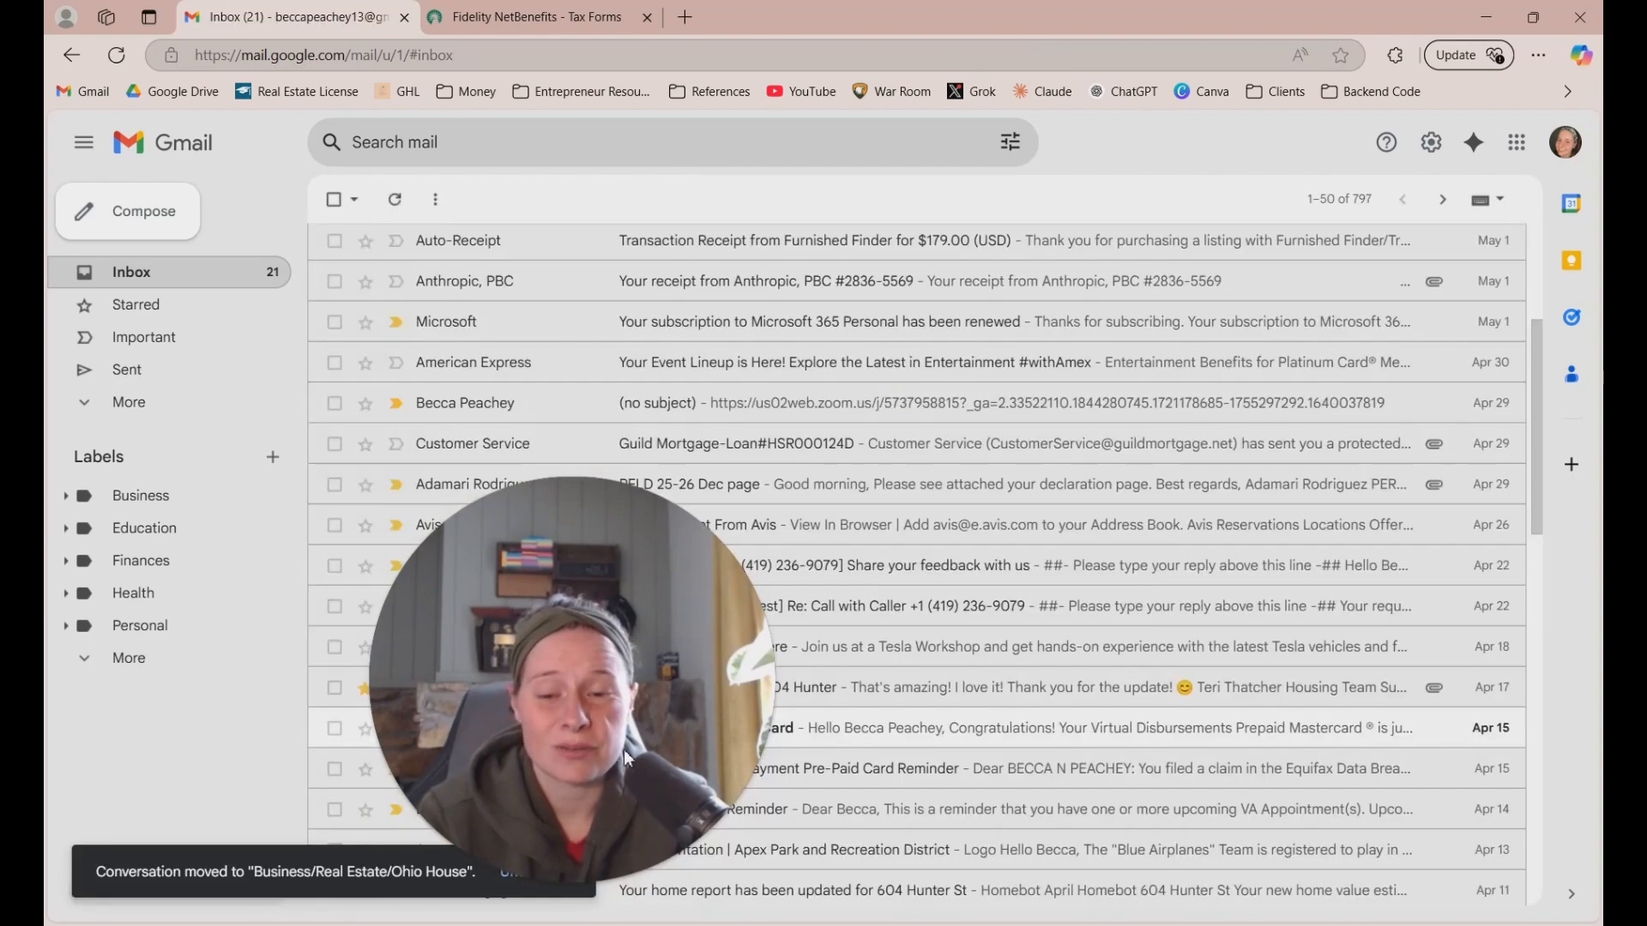